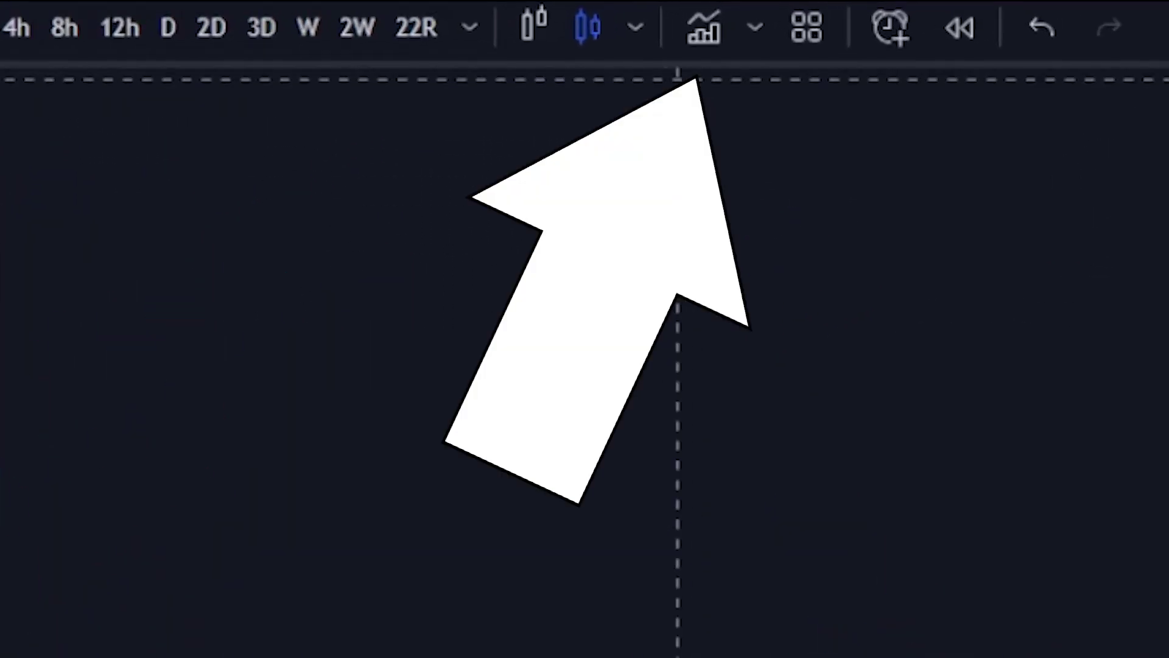
Add the invite-only EzAlgo V.7 indicator to the chart and open its settings
click(704, 28)
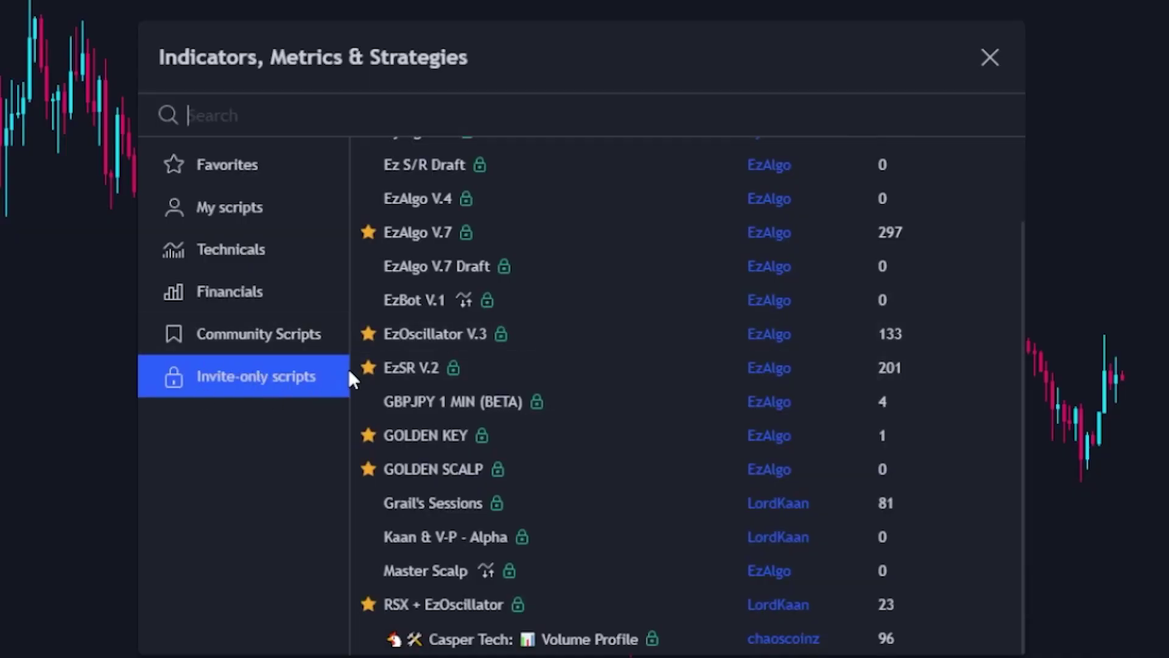
click(480, 232)
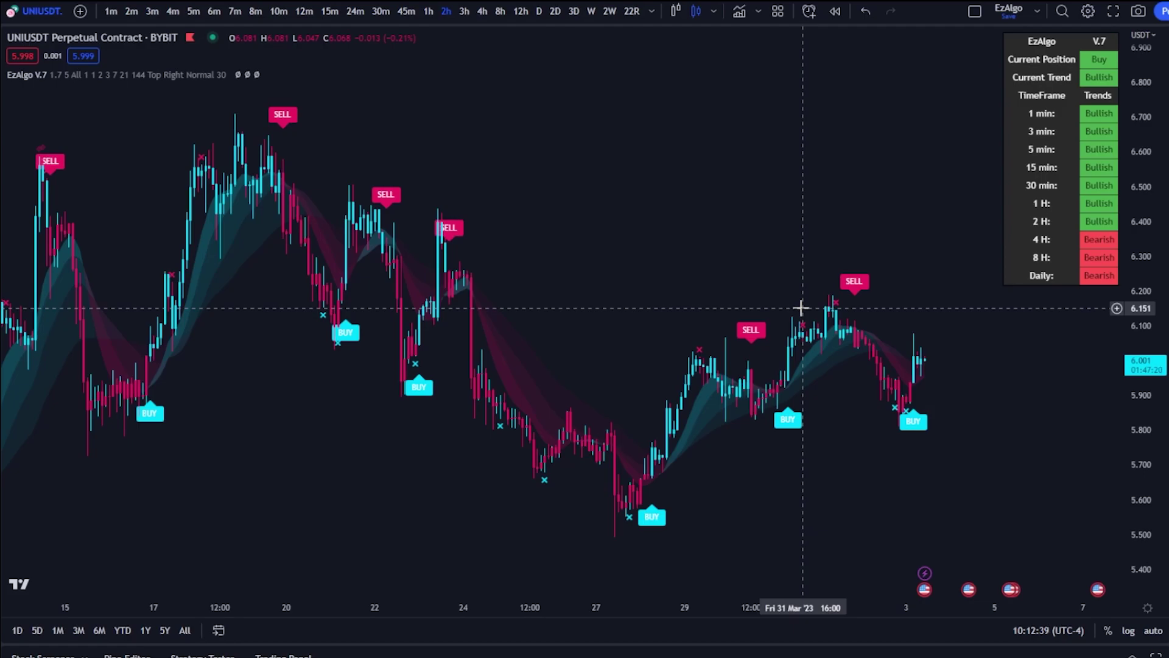
click(255, 74)
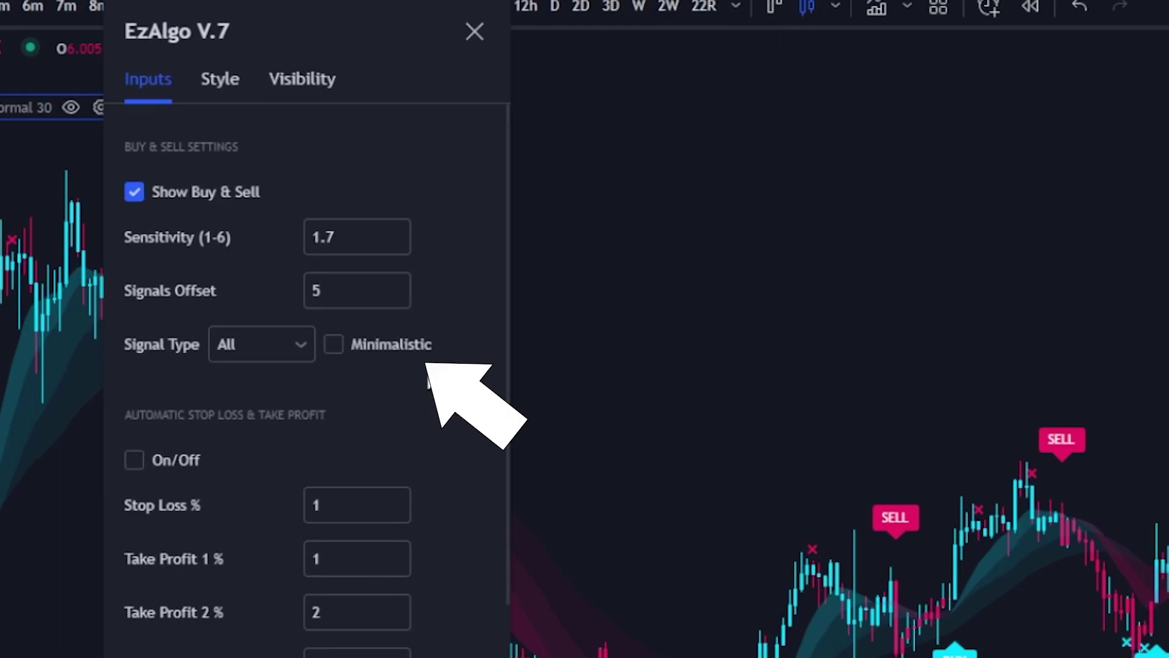
Switch the buy and sell labels to Minimalistic and set Signals Offset to 2
click(390, 352)
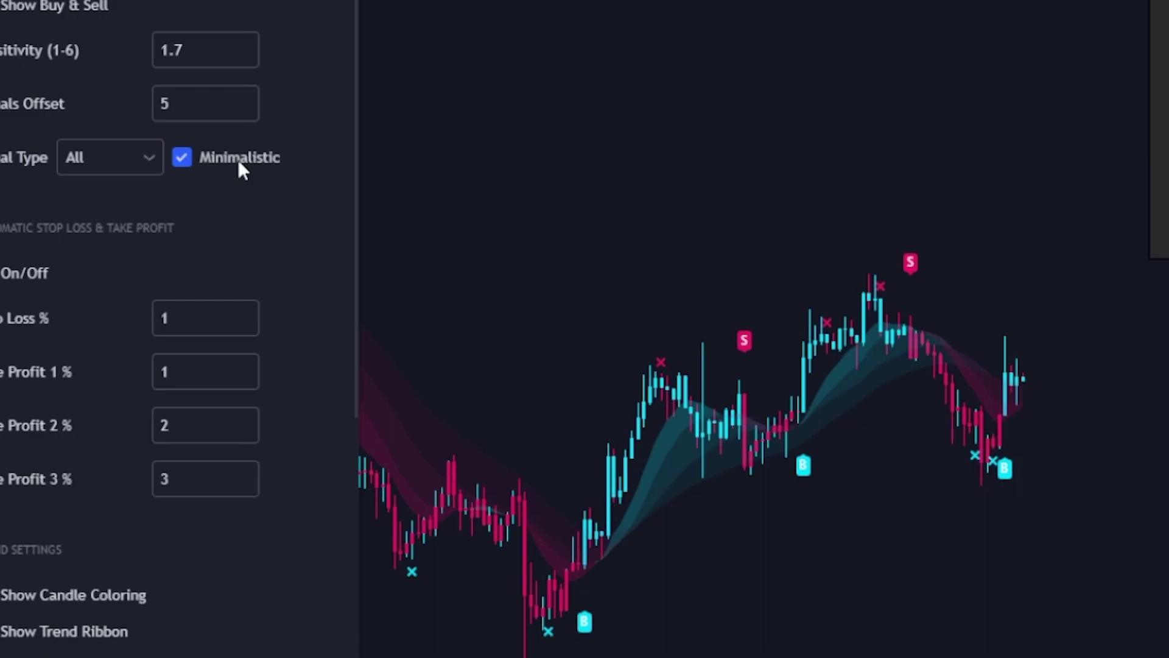
click(193, 106)
text(2)
click(307, 262)
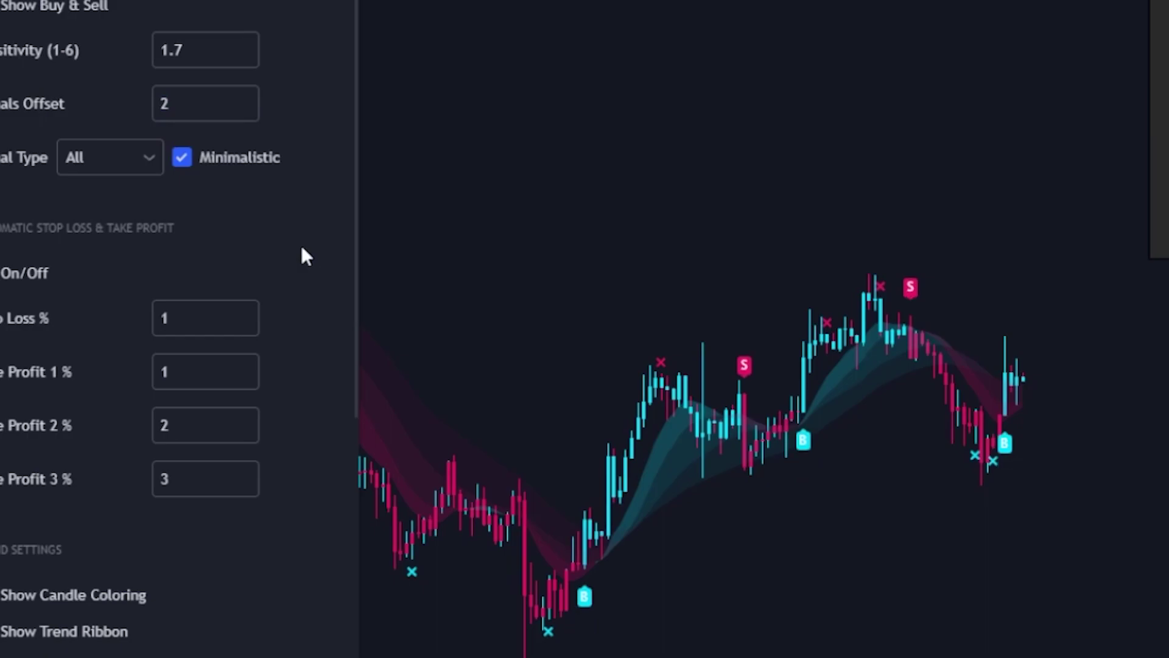
Turn off Minimalistic labels and set Signals Offset to 5
click(241, 163)
click(188, 105)
text(5)
click(134, 1)
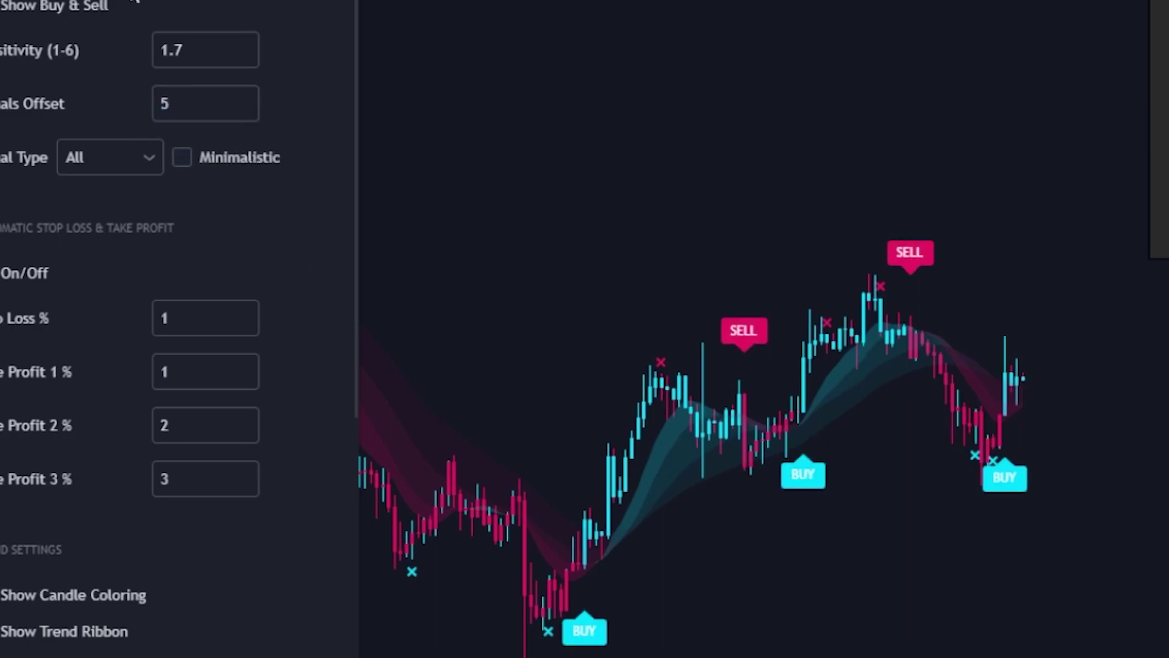
click(66, 6)
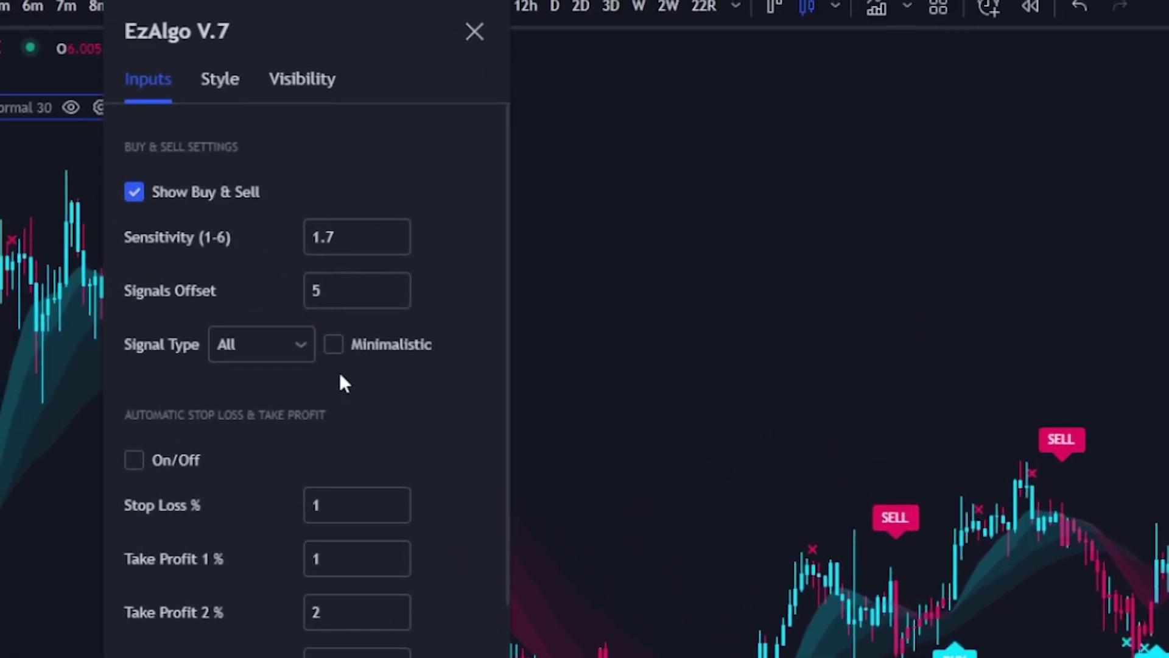
Review the indicator's signal type, automatic stop loss and take profit, trend and style settings
click(301, 345)
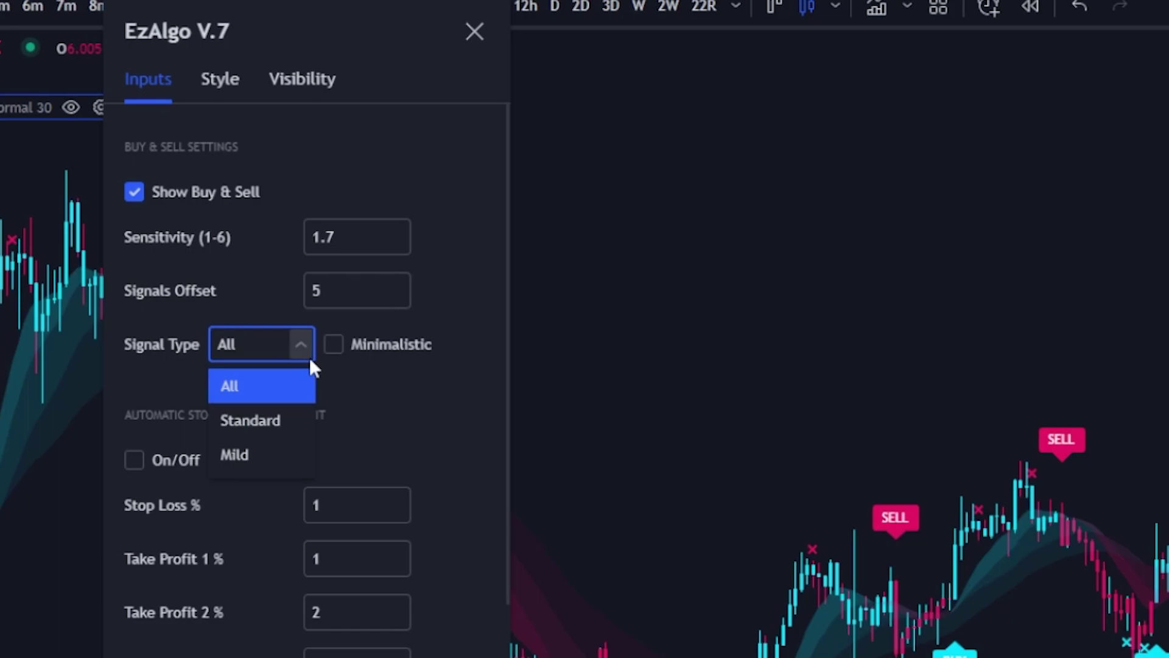
scroll(277, 305, down, 3)
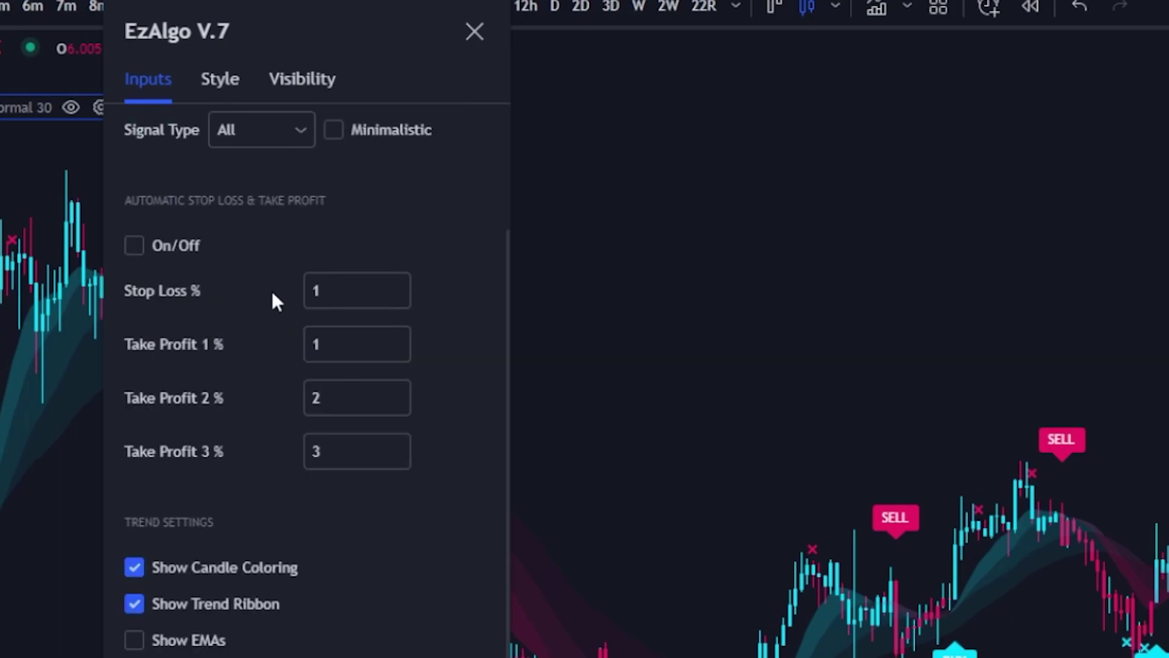
click(168, 245)
scroll(387, 510, down, 3)
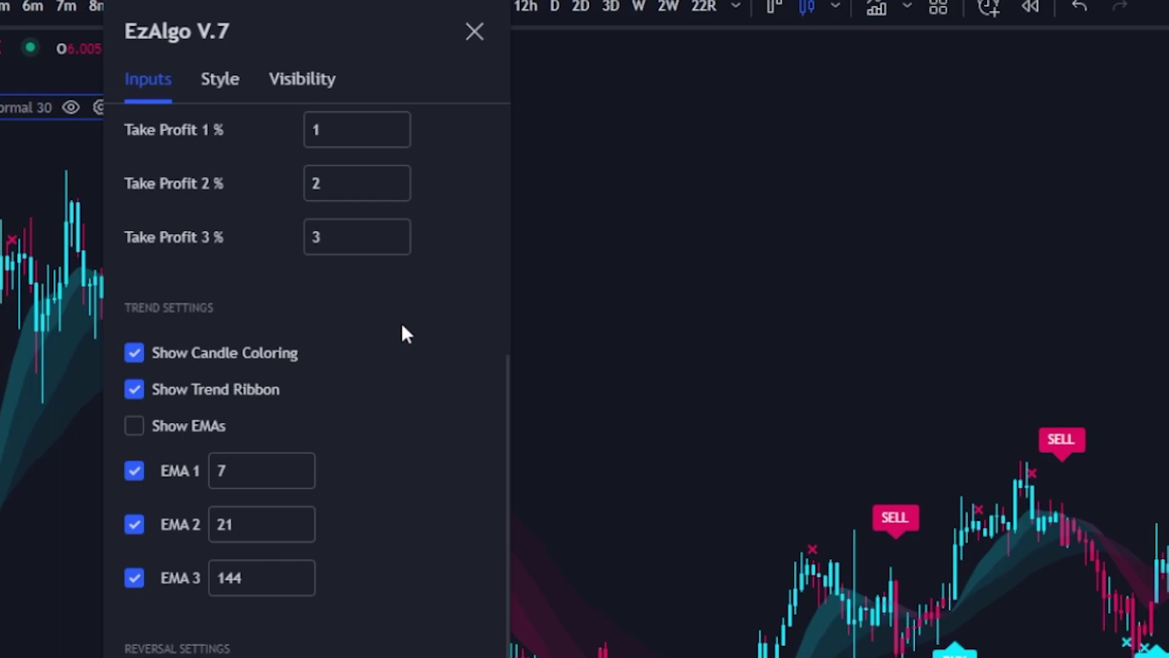
click(221, 81)
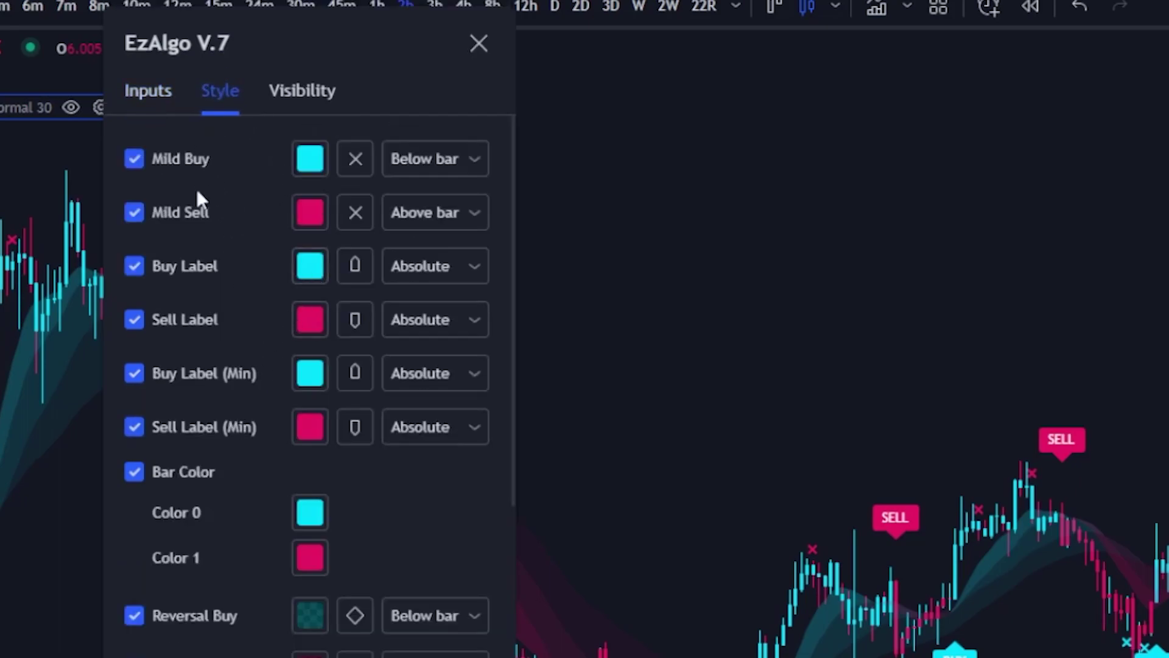
click(148, 90)
scroll(329, 460, down, 4)
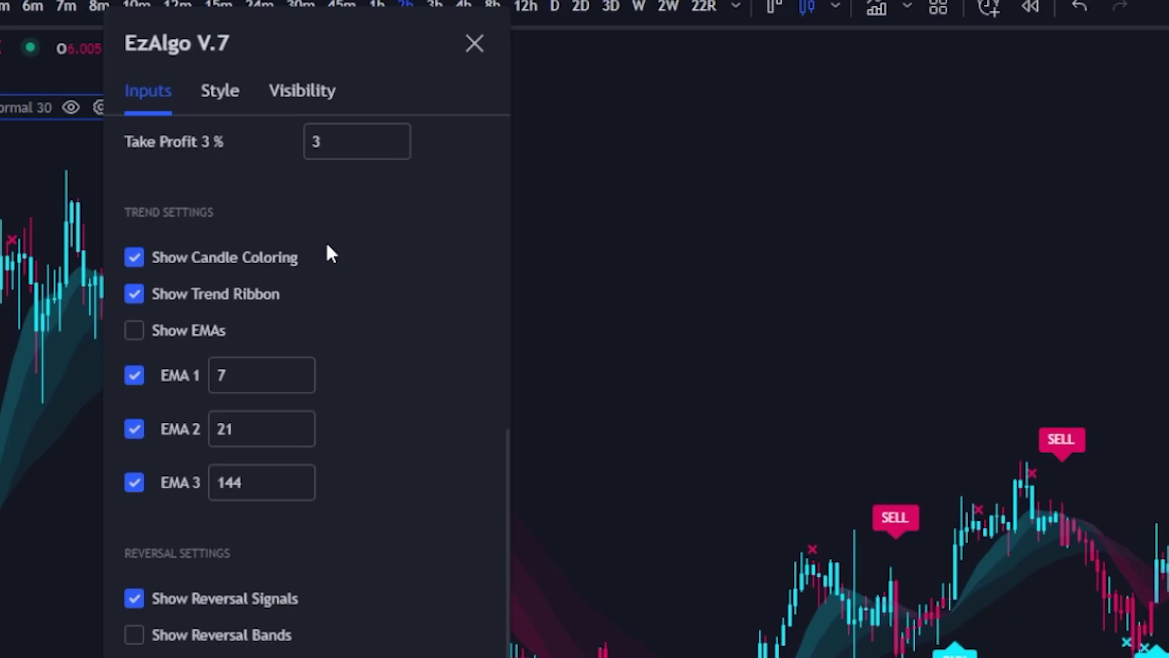
Move the settings dialog off the candles and examine the trend ribbon and signals on the chart
drag(334, 53, 45, 61)
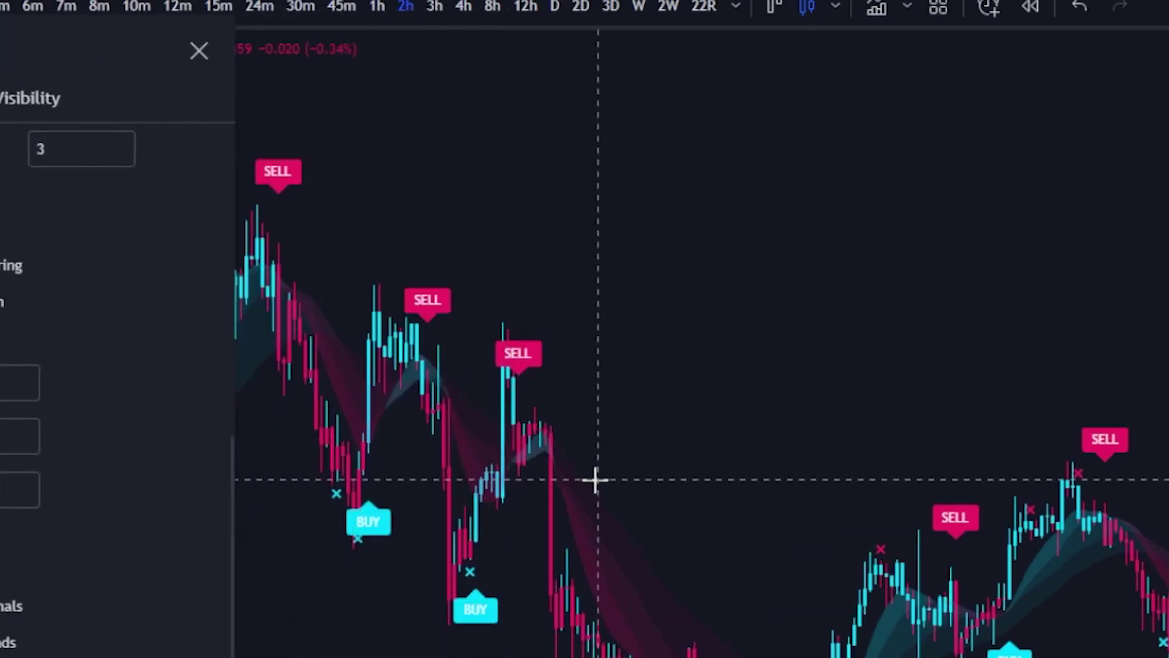
scroll(595, 480, right, 3)
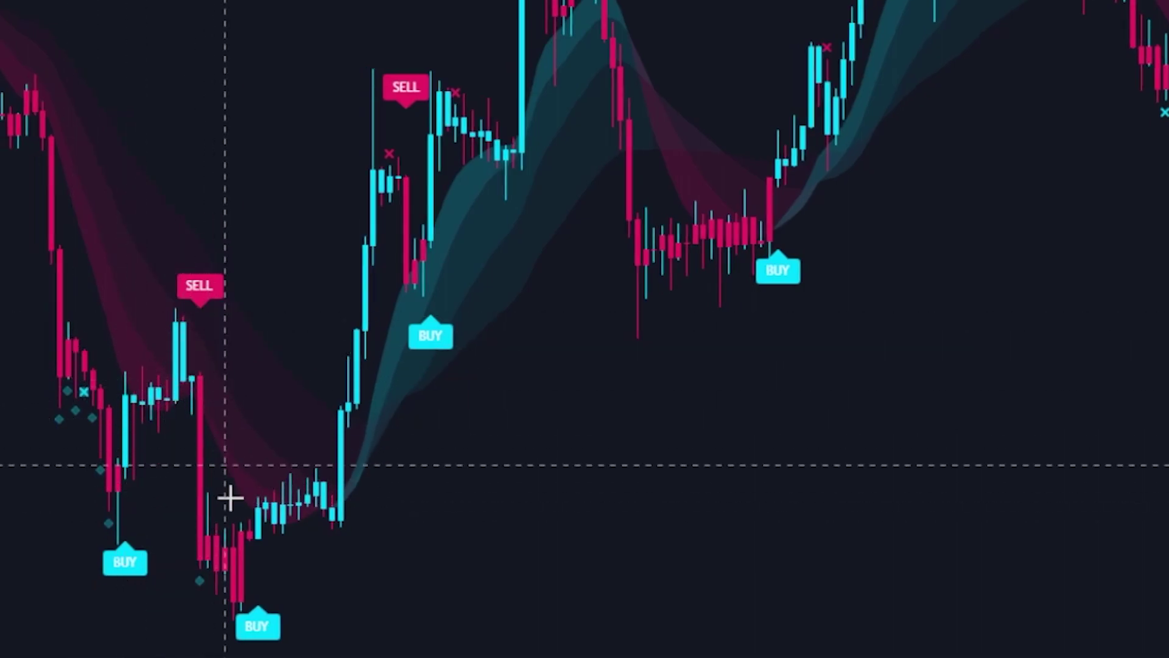
scroll(387, 566, up, 2)
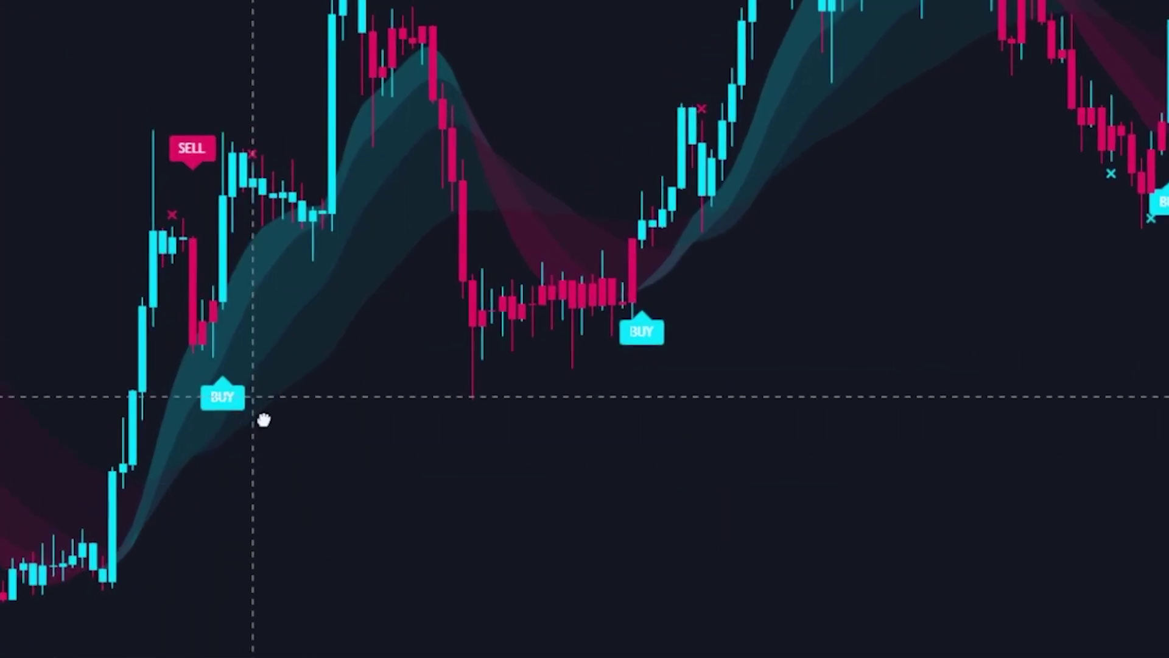
scroll(177, 511, up, 2)
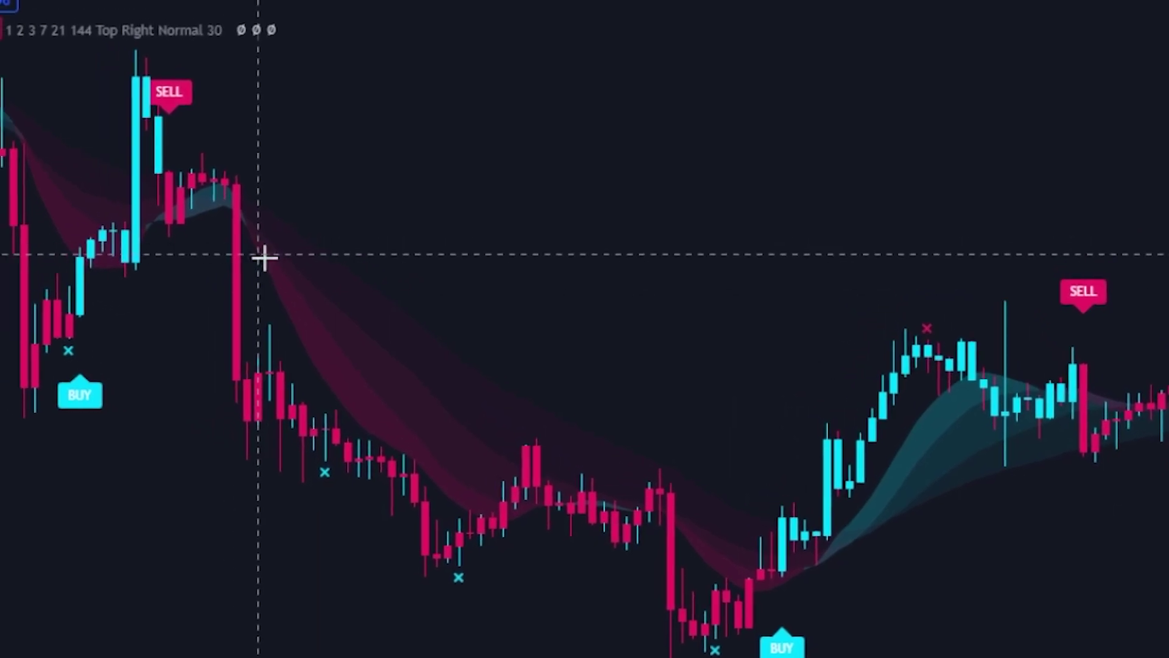
Draw a line down along the falling pink trend ribbon and delete it
click(259, 342)
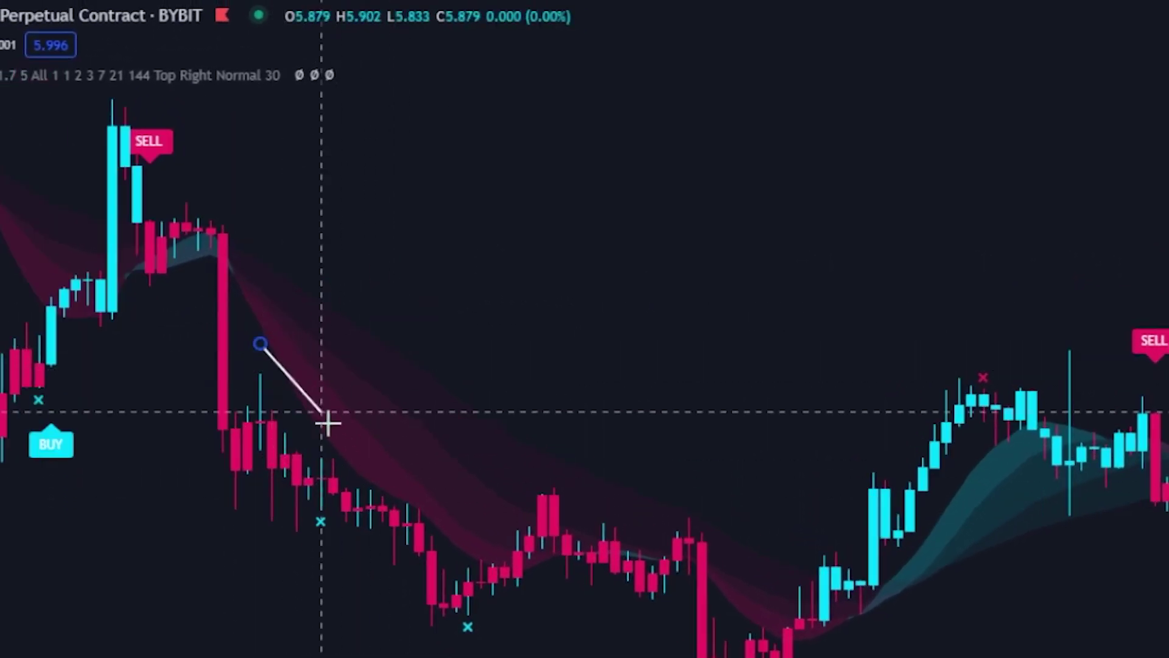
click(366, 501)
key(Delete)
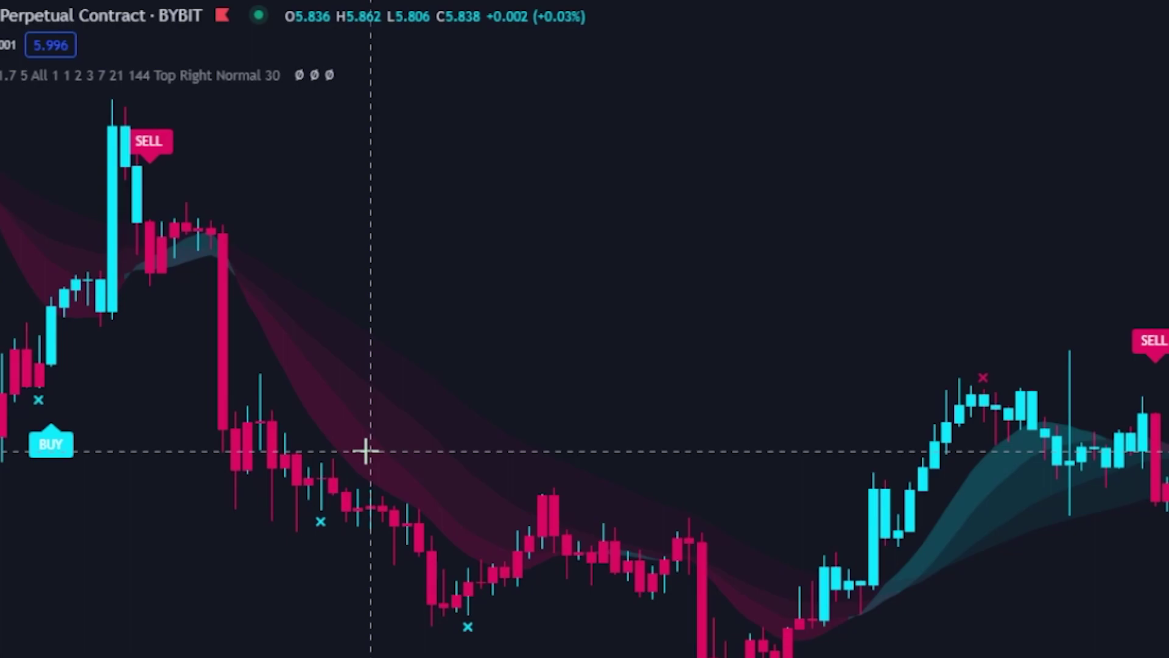
Reopen the EzAlgo V.7 settings and turn on Show EMAs in the trend settings
scroll(366, 451, down, 3)
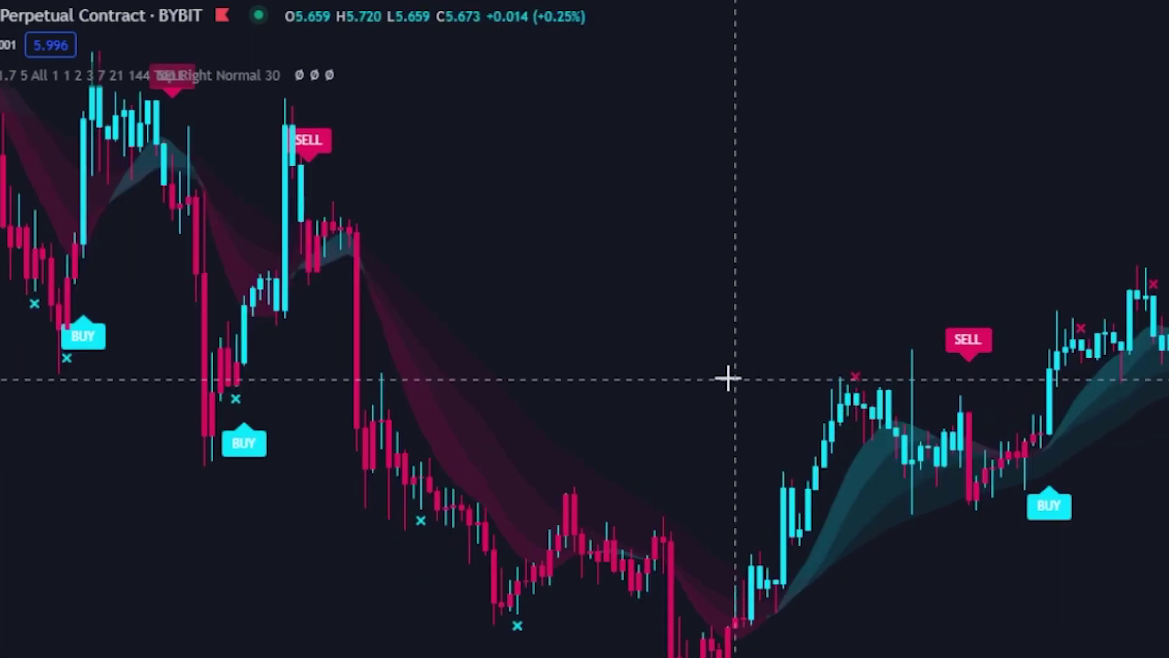
drag(603, 316, 565, 329)
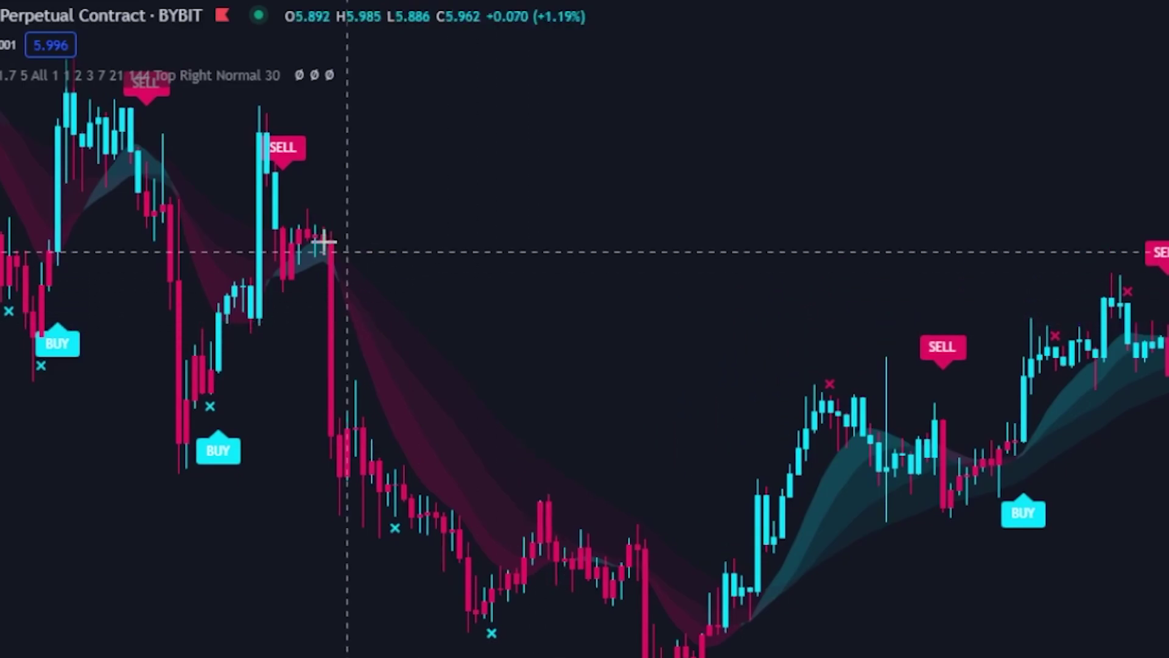
double_click(222, 76)
drag(636, 12, 326, 8)
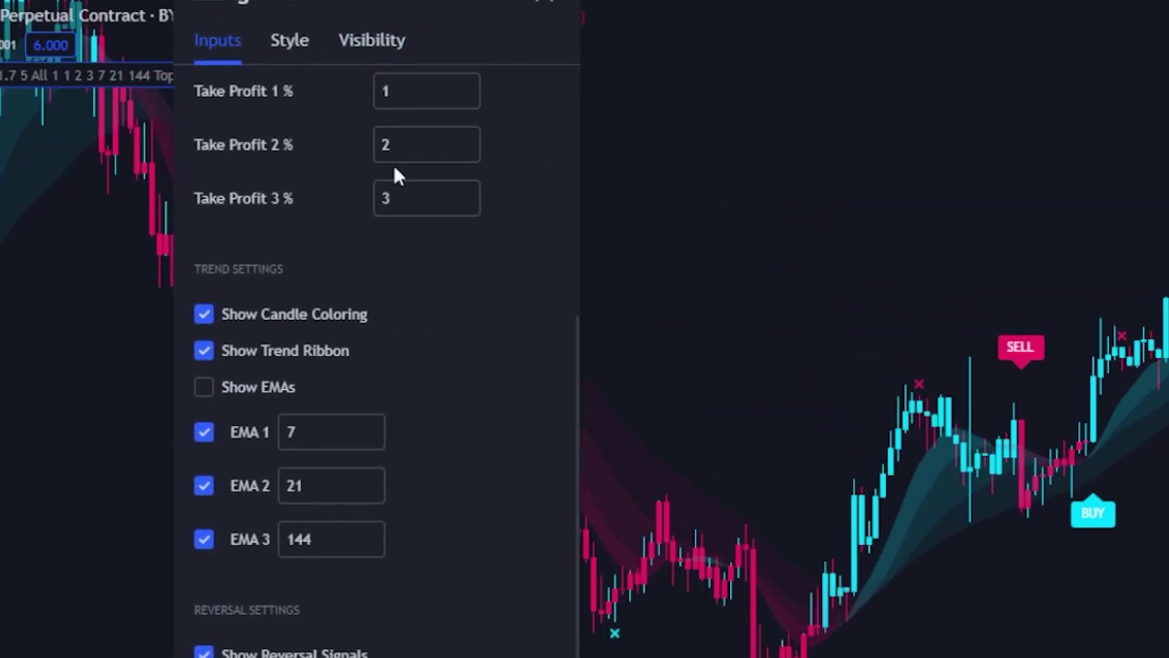
click(257, 386)
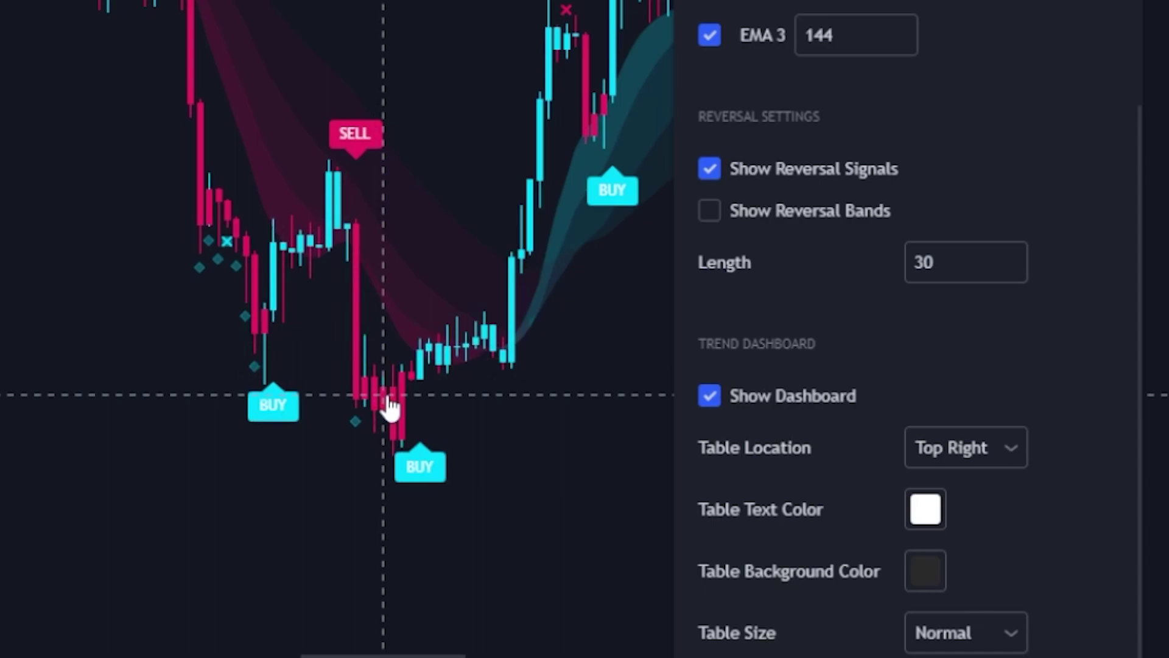
Turn on Show Reversal Bands in the indicator's reversal settings
scroll(390, 406, left, 2)
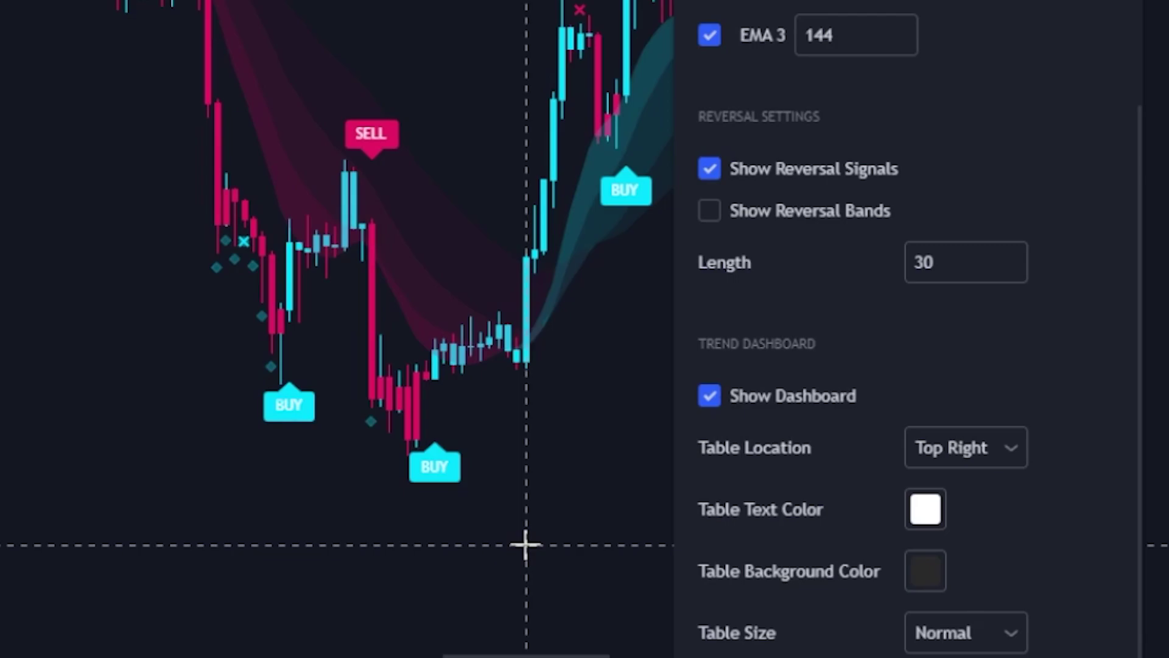
click(709, 210)
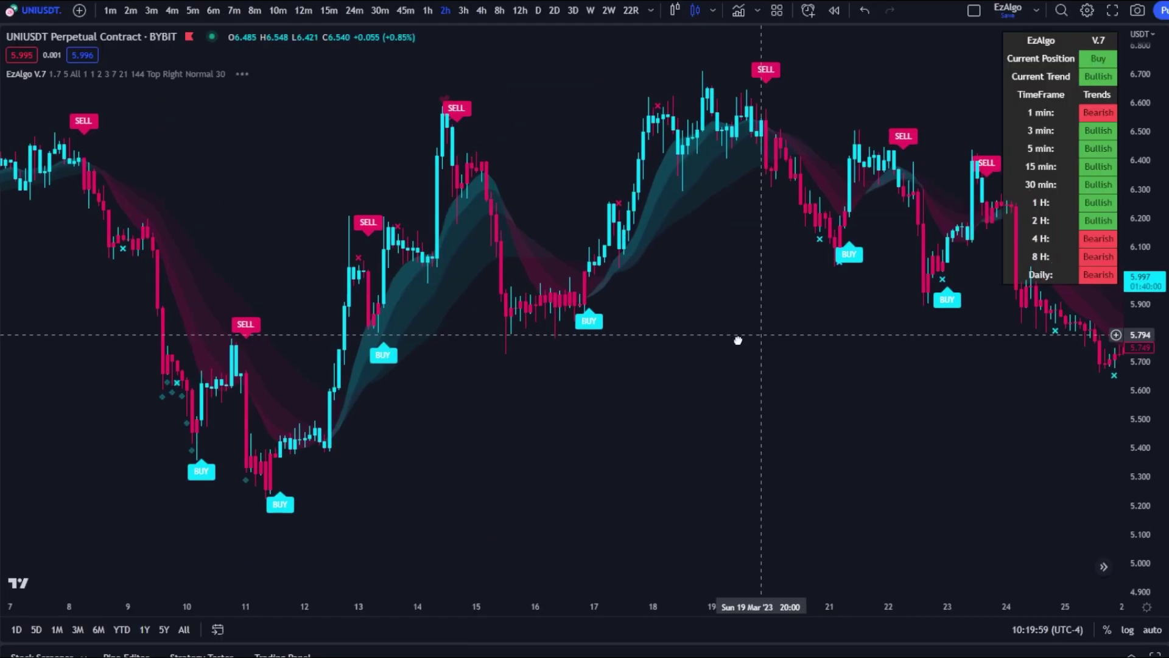
drag(695, 427, 524, 392)
scroll(799, 427, down, 1)
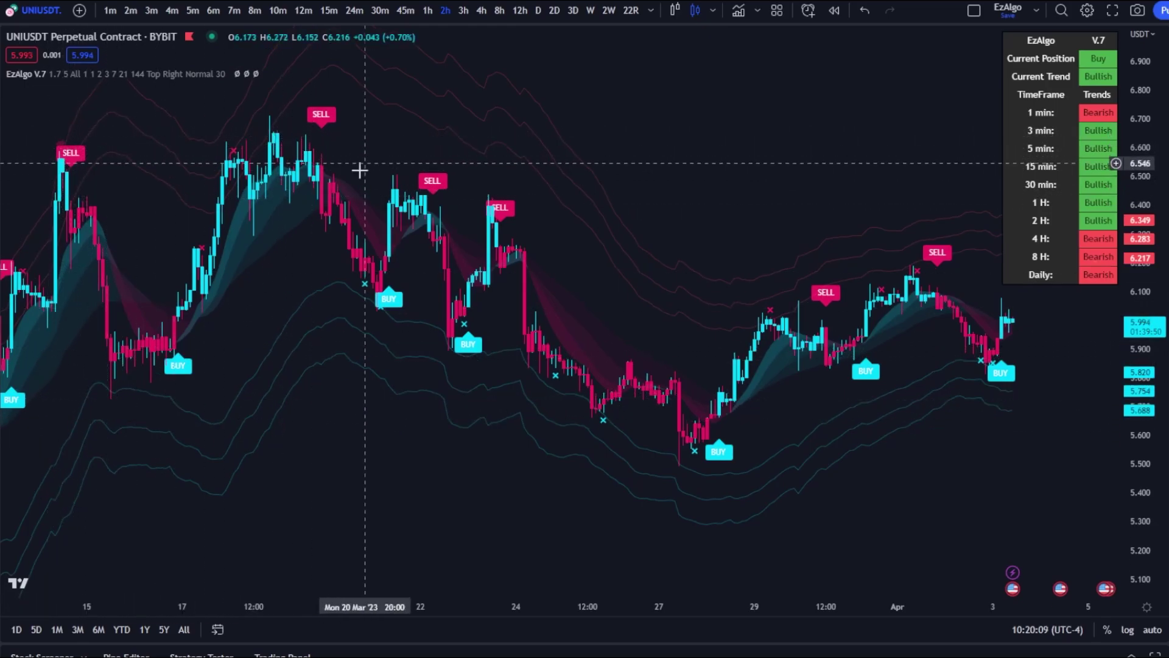
Mark the price highs and lows near the reversal bands with freehand circles, and the moves between them with arrows
scroll(374, 187, down, 2)
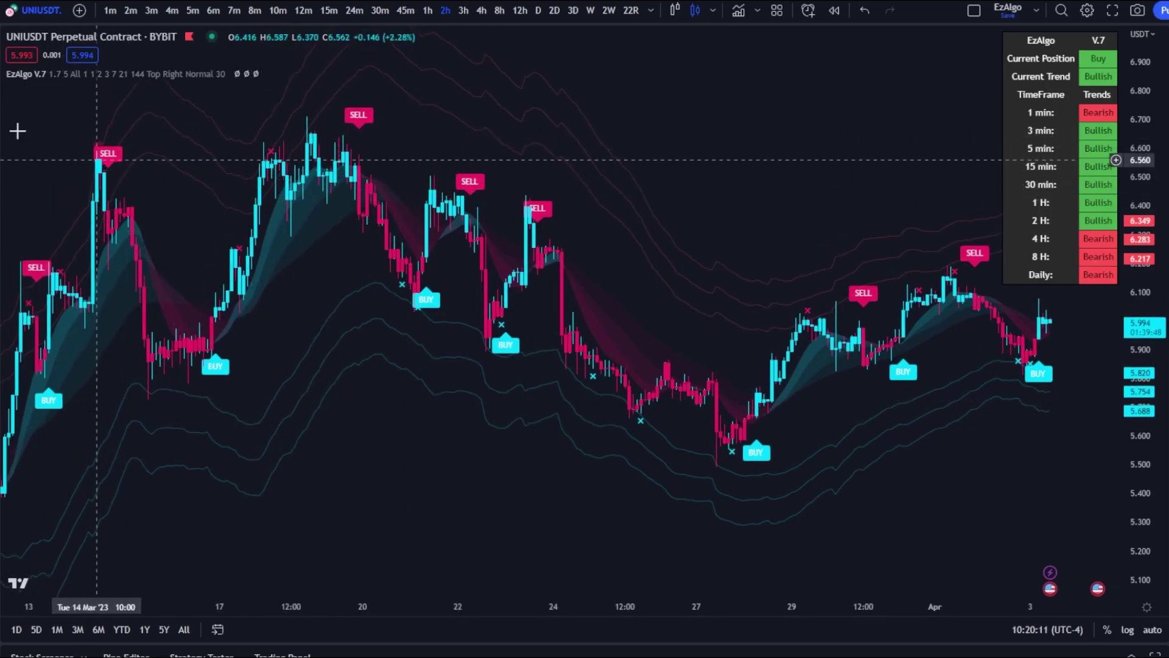
scroll(160, 243, down, 1)
scroll(152, 214, up, 2)
drag(137, 149, 132, 140)
drag(167, 196, 181, 263)
mouse_move(173, 382)
mouse_down()
mouse_move(174, 408)
mouse_move(177, 384)
mouse_up()
drag(250, 414, 282, 280)
drag(266, 286, 296, 299)
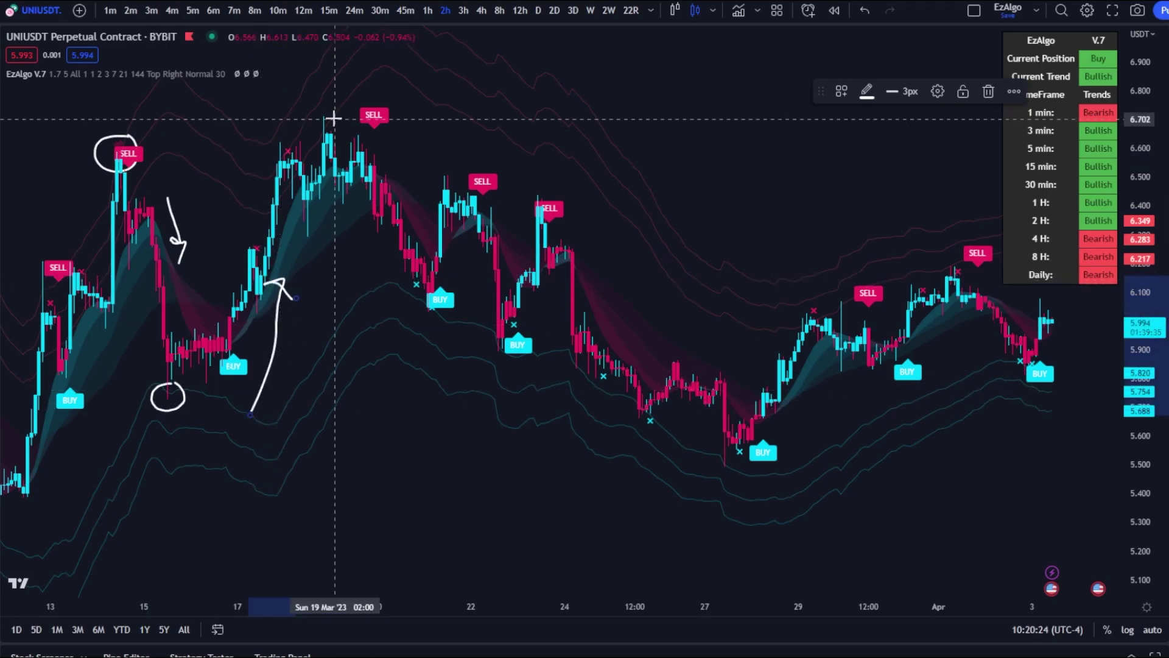
drag(327, 111, 342, 112)
drag(388, 161, 409, 240)
drag(429, 303, 412, 335)
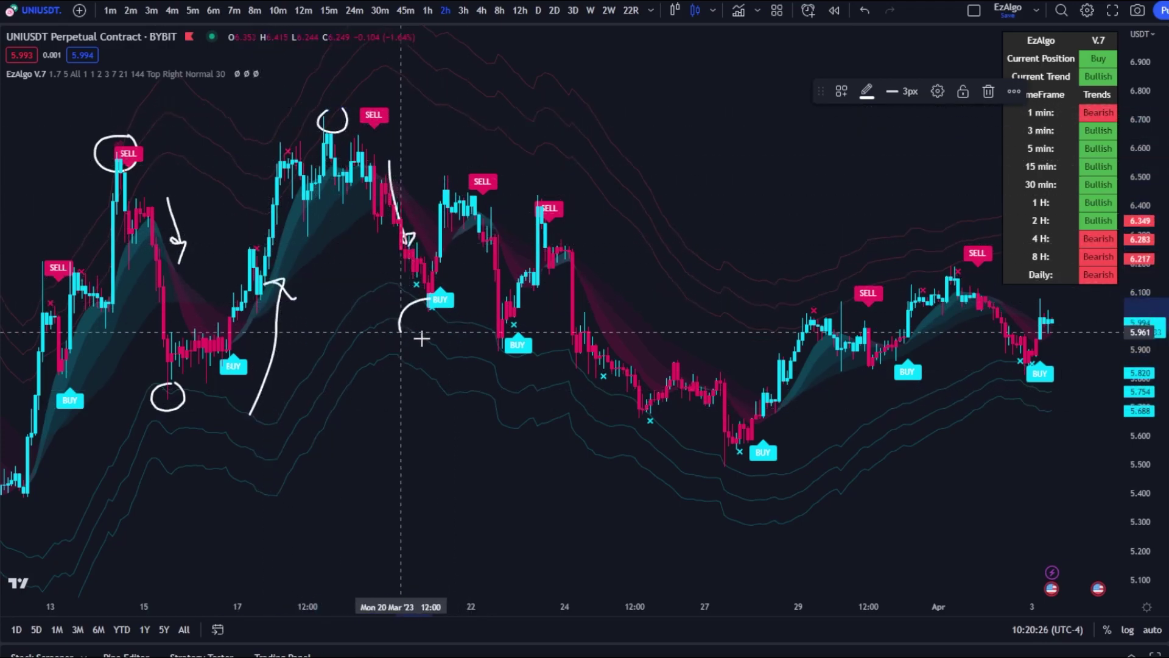
drag(461, 274, 468, 198)
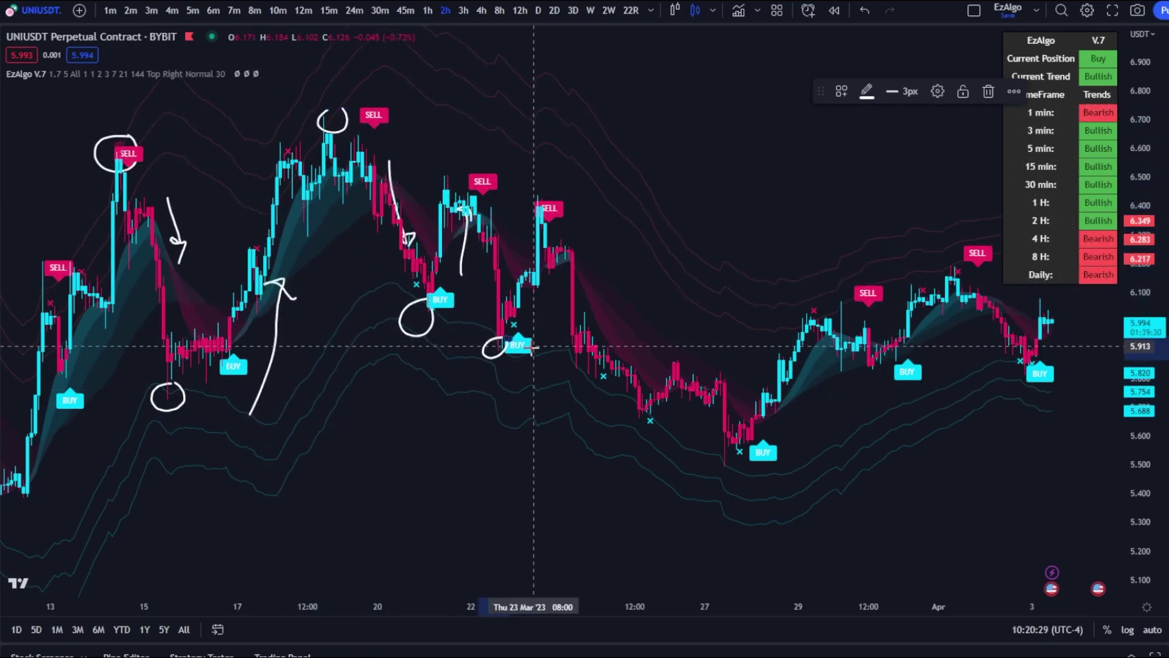
Undo the freehand circles and arrows drawn on the chart
key(ctrl+z)
key(ctrl+z)
key(ctrl+z)
key(ctrl+z)
key(ctrl+z)
key(ctrl+z)
key(ctrl+z)
key(ctrl+z)
key(ctrl+z)
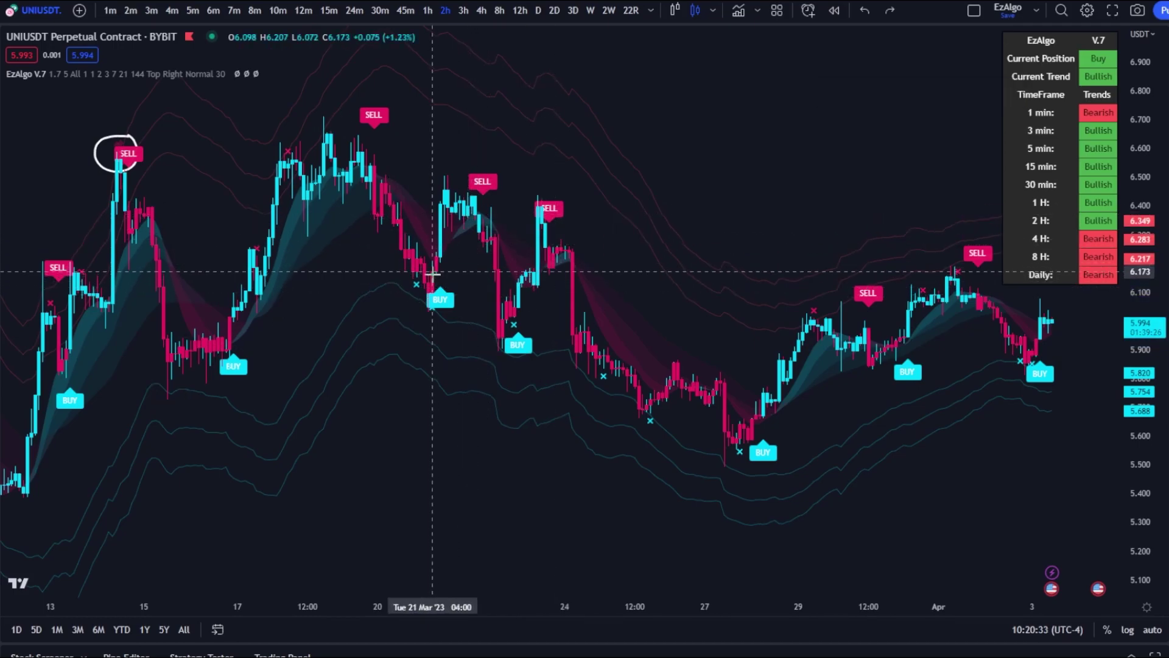
Examine how price behaves between the reversal bands through late March
scroll(319, 214, up, 1)
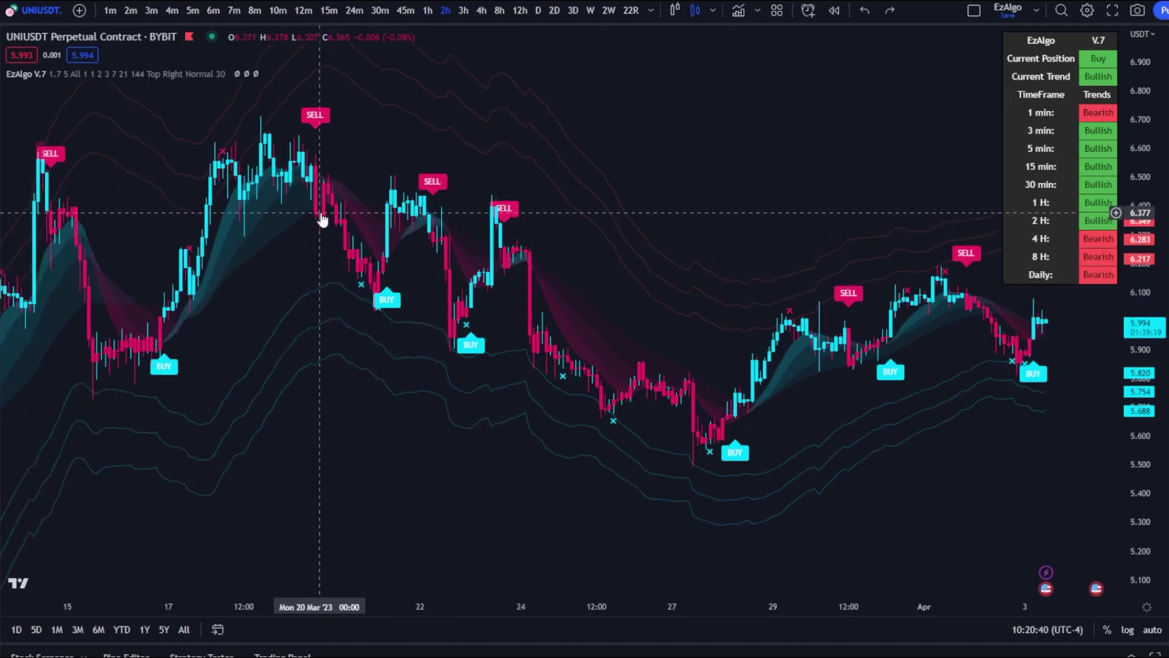
scroll(370, 347, up, 1)
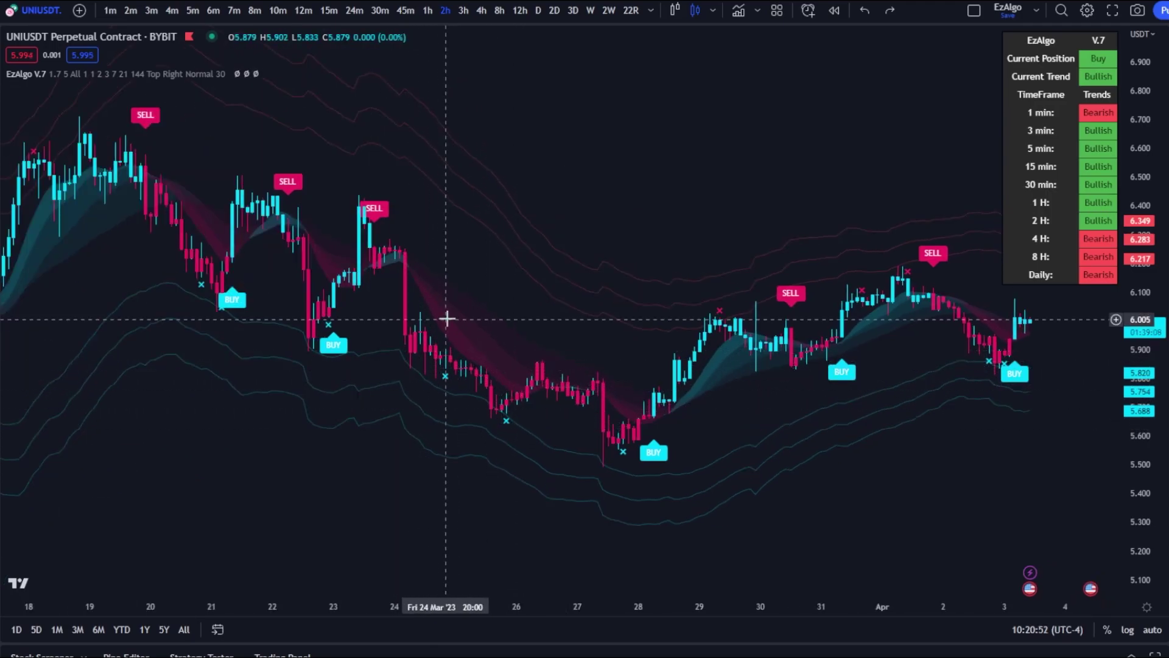
scroll(430, 358, up, 1)
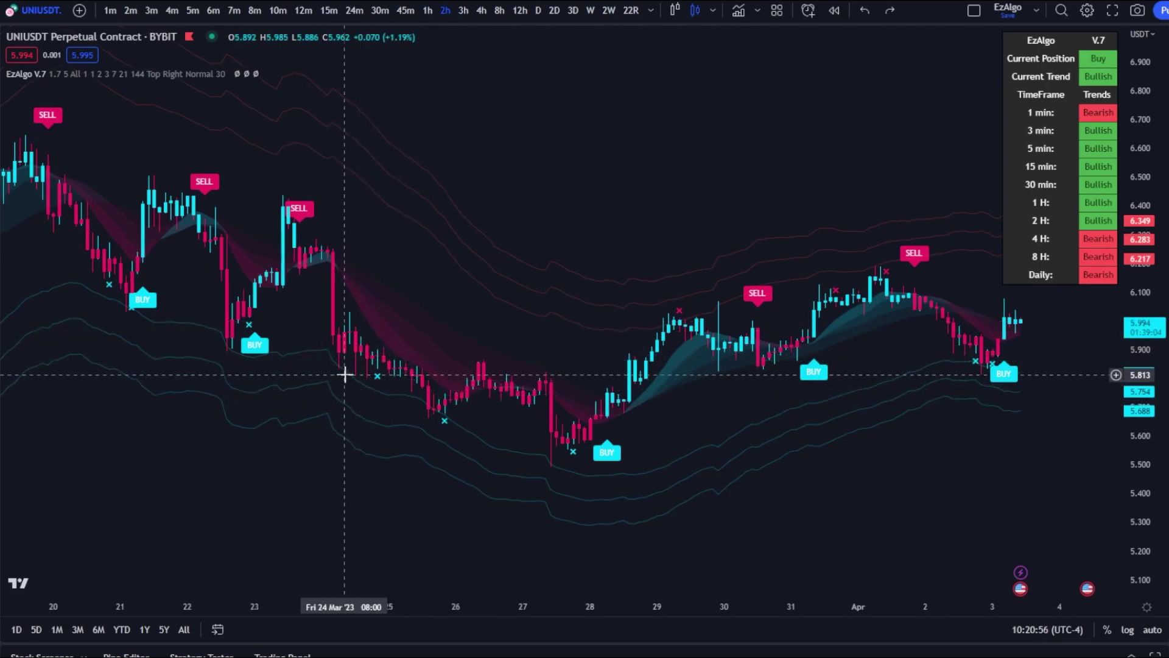
scroll(383, 378, up, 1)
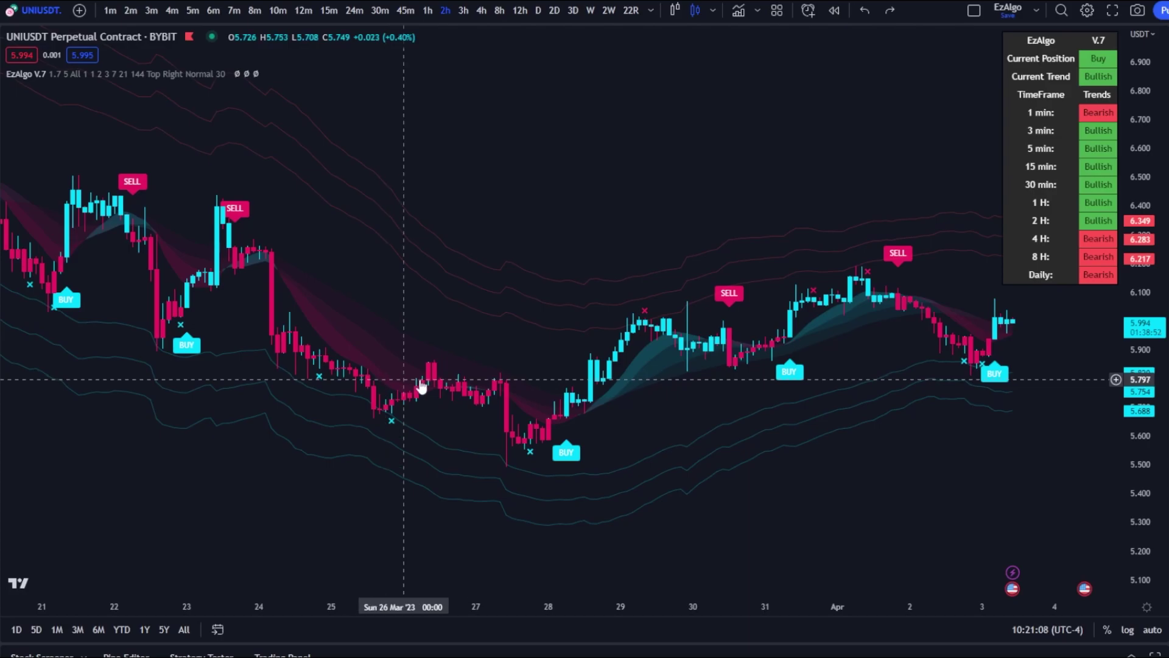
mouse_move(568, 461)
mouse_down()
mouse_move(435, 466)
mouse_move(414, 487)
mouse_move(548, 322)
mouse_move(569, 335)
mouse_up()
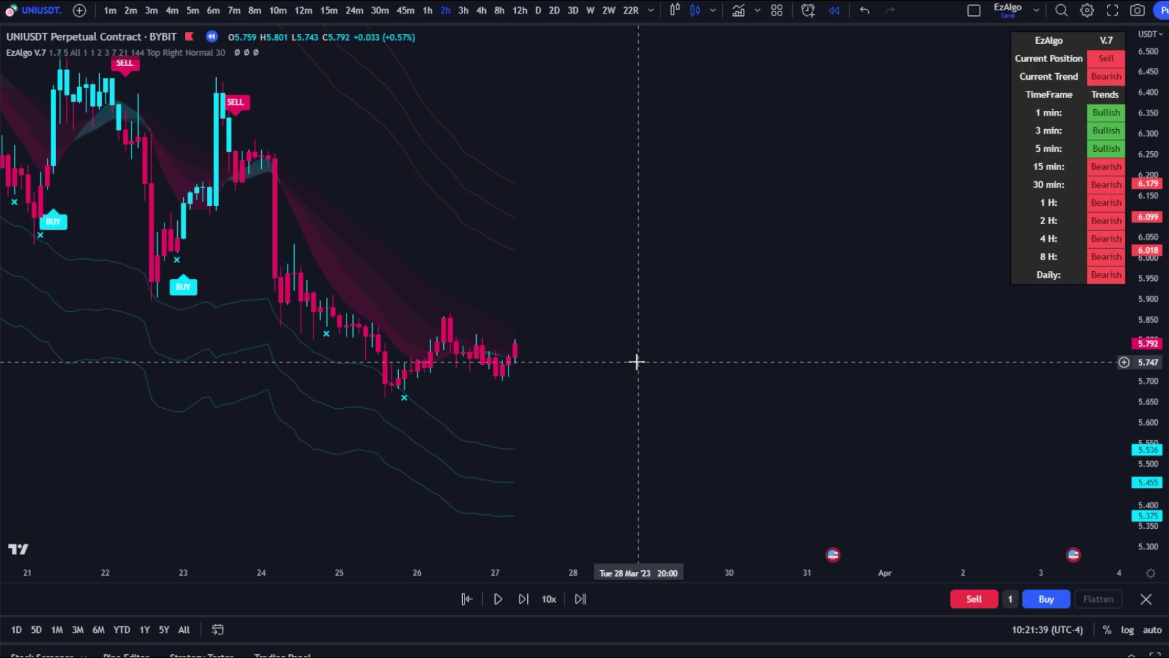
Advance the bar replay candle by candle from 27 March to 29 March to follow price against the reversal bands
click(524, 599)
click(524, 598)
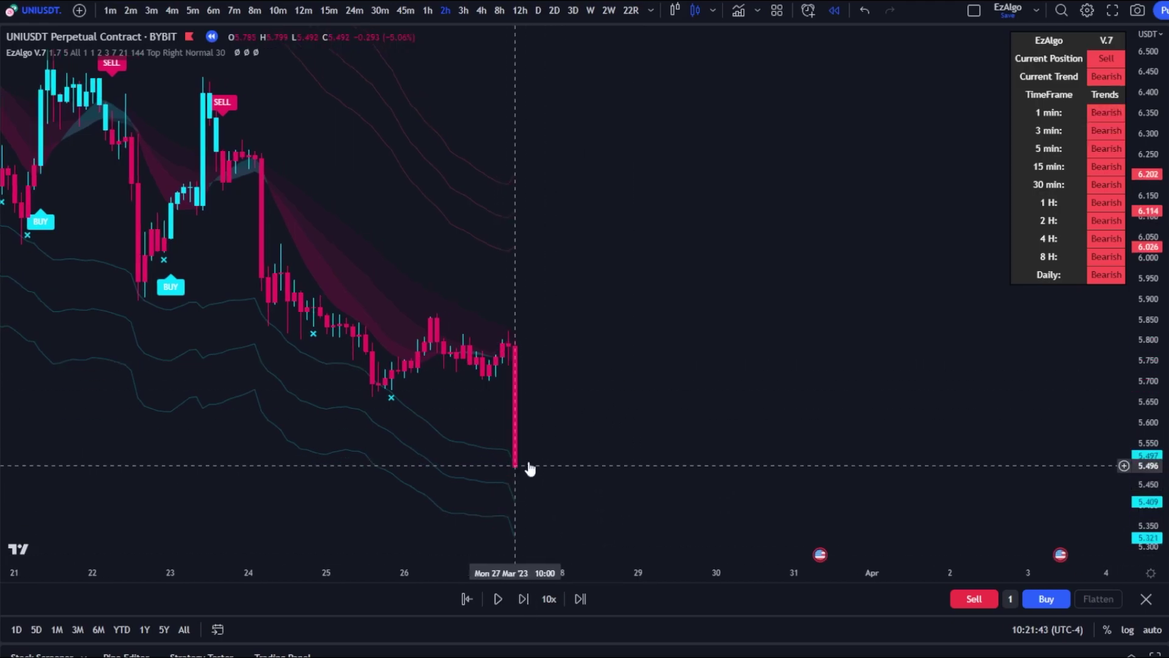
click(525, 599)
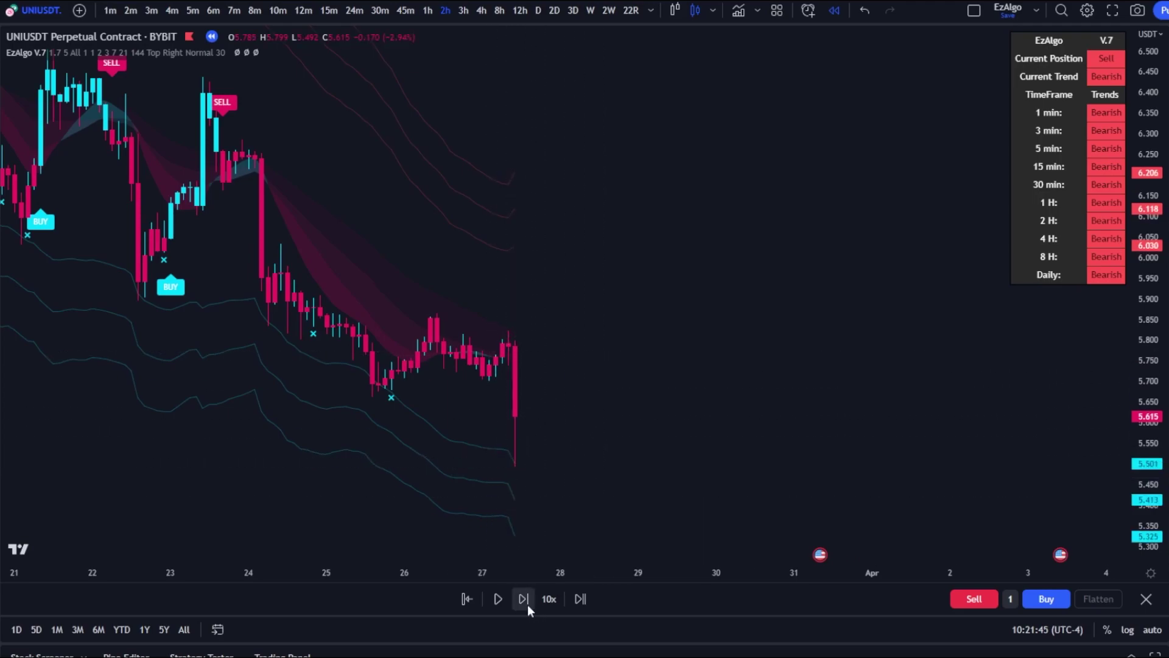
double_click(524, 598)
double_click(524, 598)
triple_click(524, 599)
triple_click(523, 598)
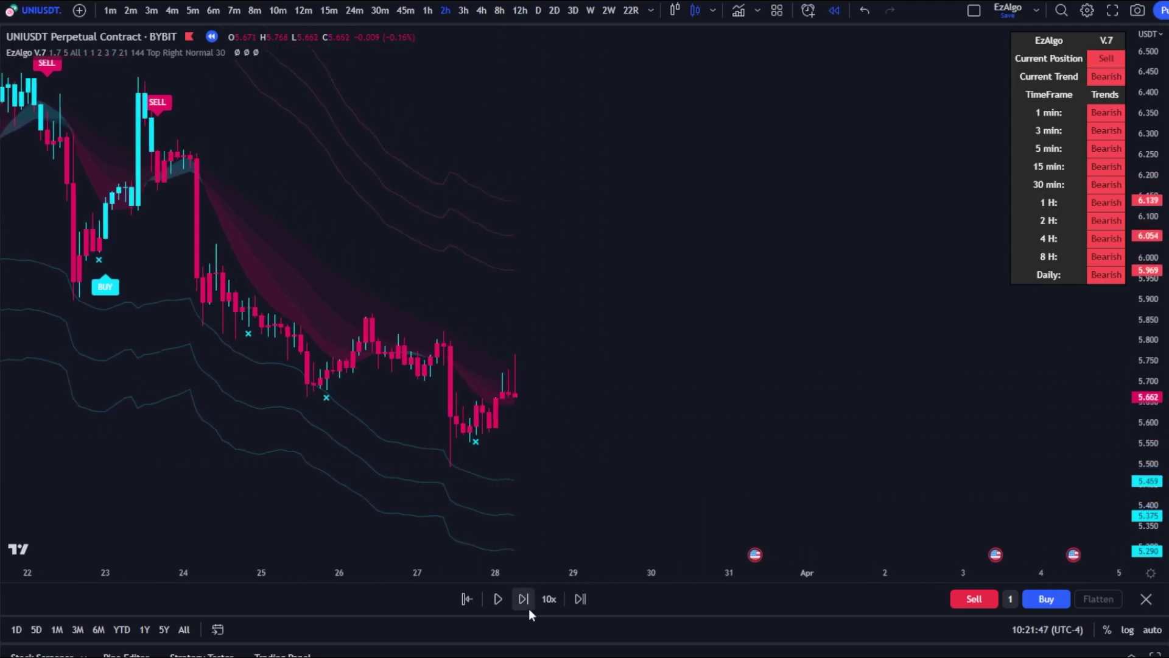
double_click(529, 608)
double_click(529, 608)
click(528, 608)
double_click(529, 608)
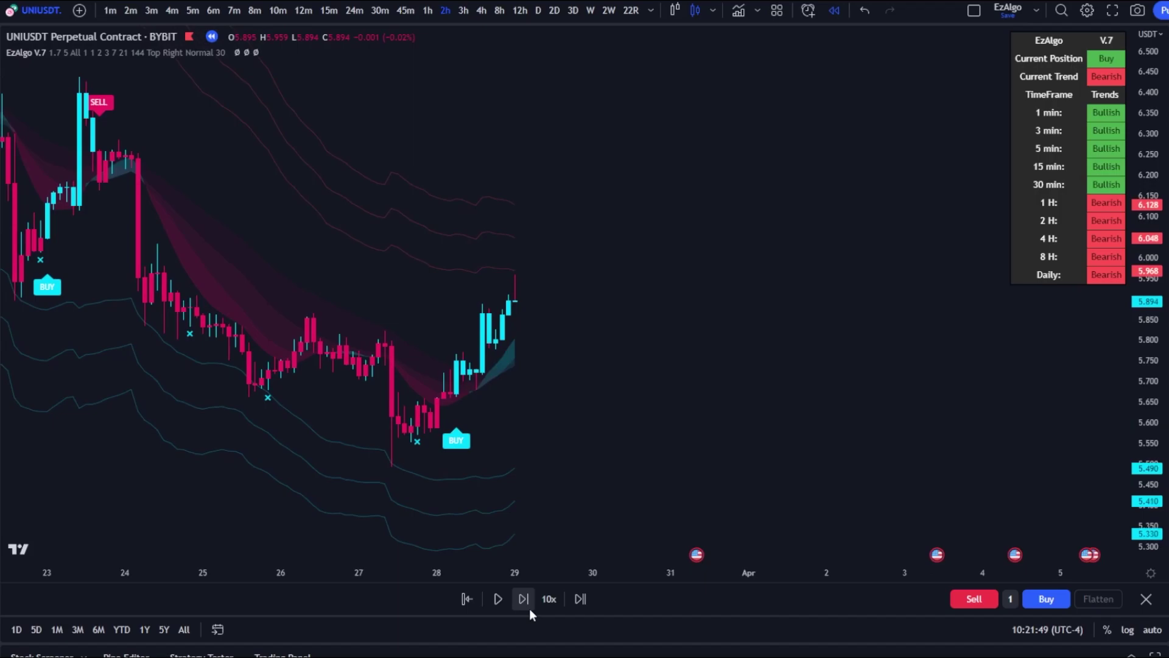
double_click(529, 608)
double_click(529, 609)
scroll(507, 377, down, 1)
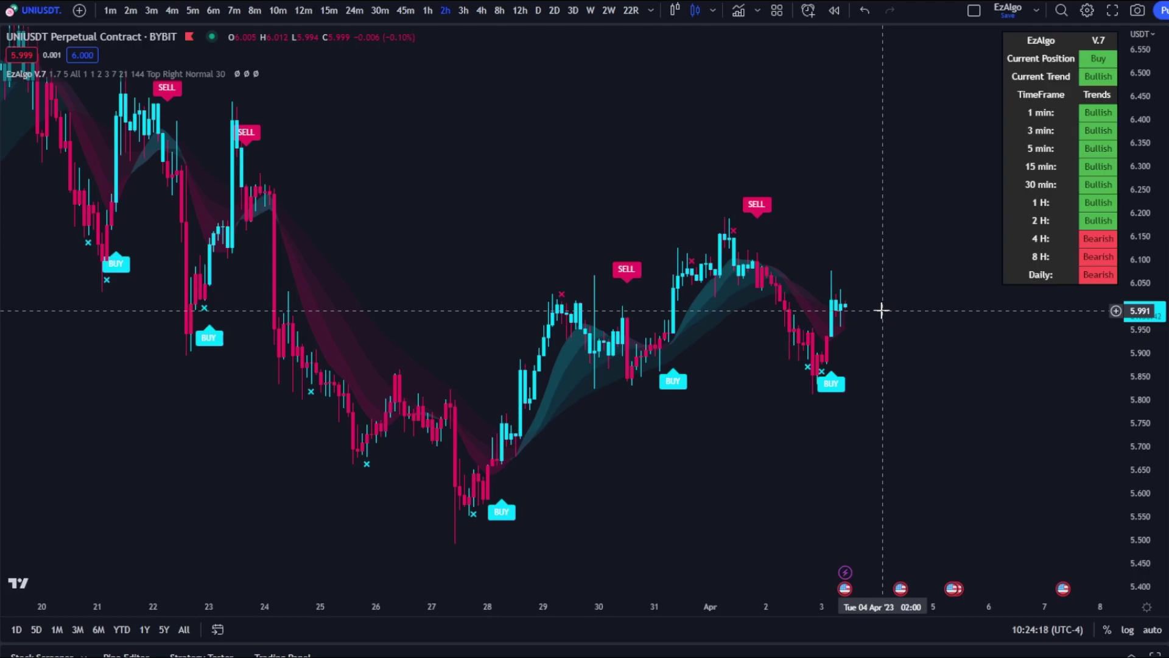
Place a horizontal support line at 5.832 through the recent lows and switch the chart to the 1-hour timeframe
scroll(881, 311, up, 3)
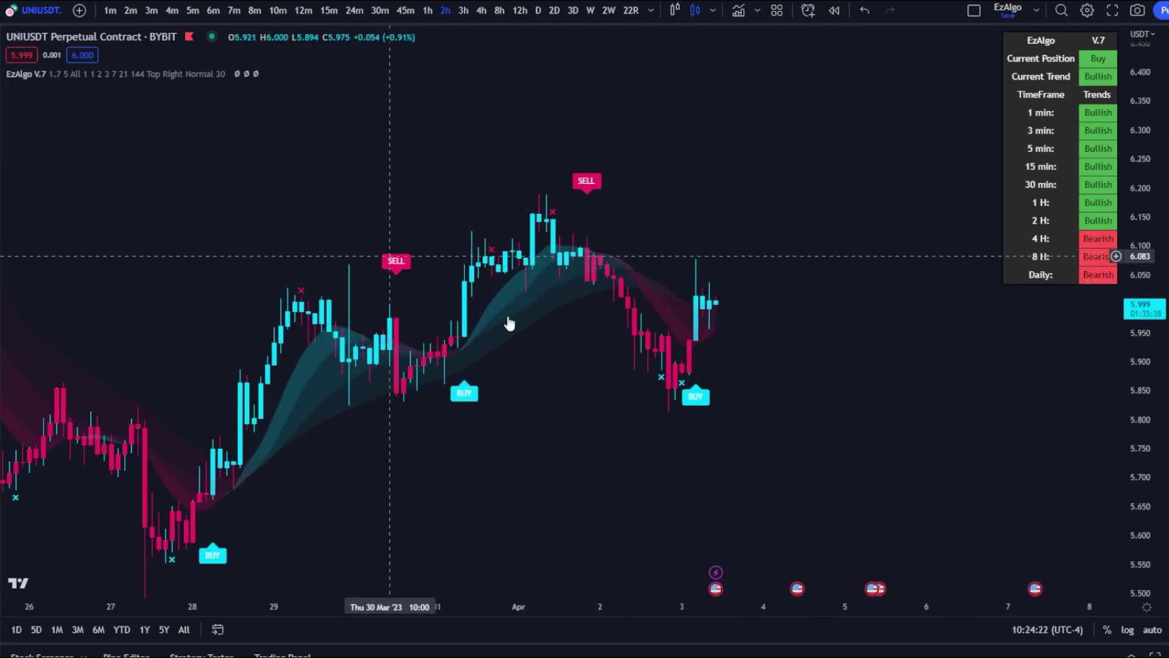
key(alt+h)
click(427, 10)
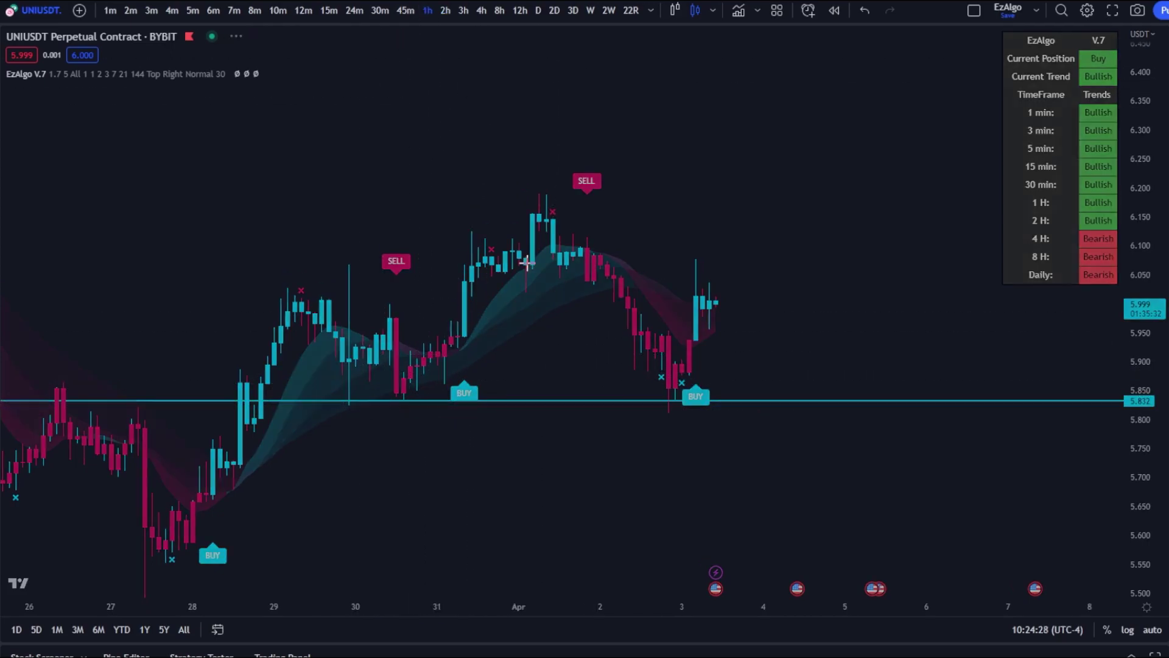
scroll(569, 397, up, 1)
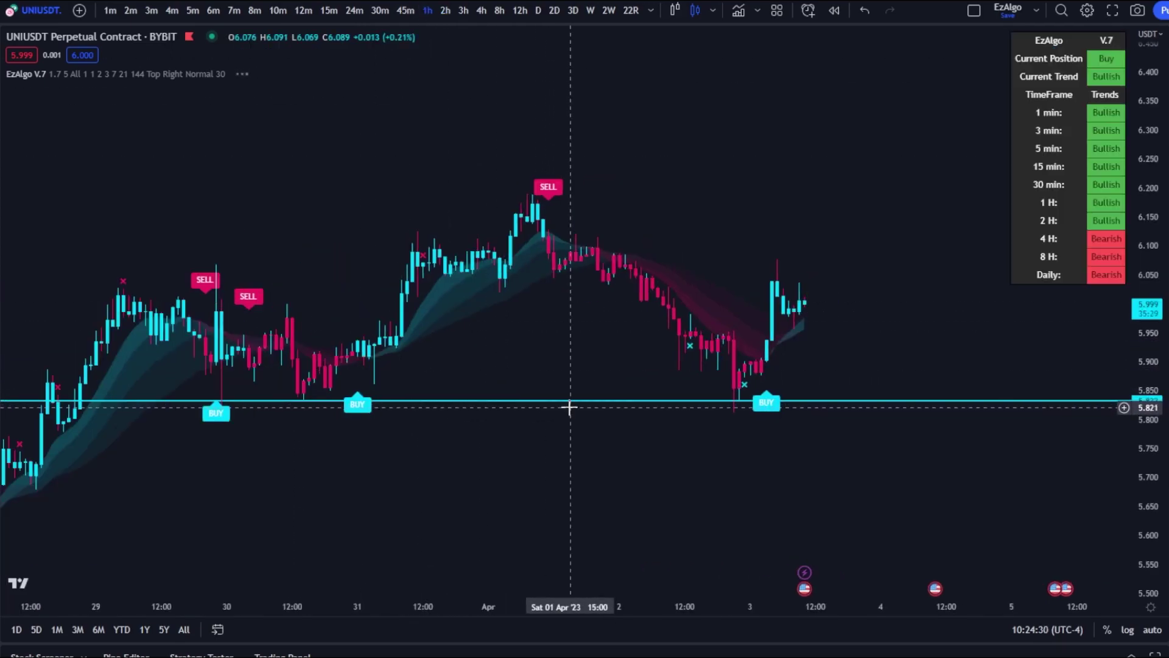
mouse_move(720, 451)
mouse_down()
mouse_move(635, 423)
mouse_move(723, 438)
mouse_up()
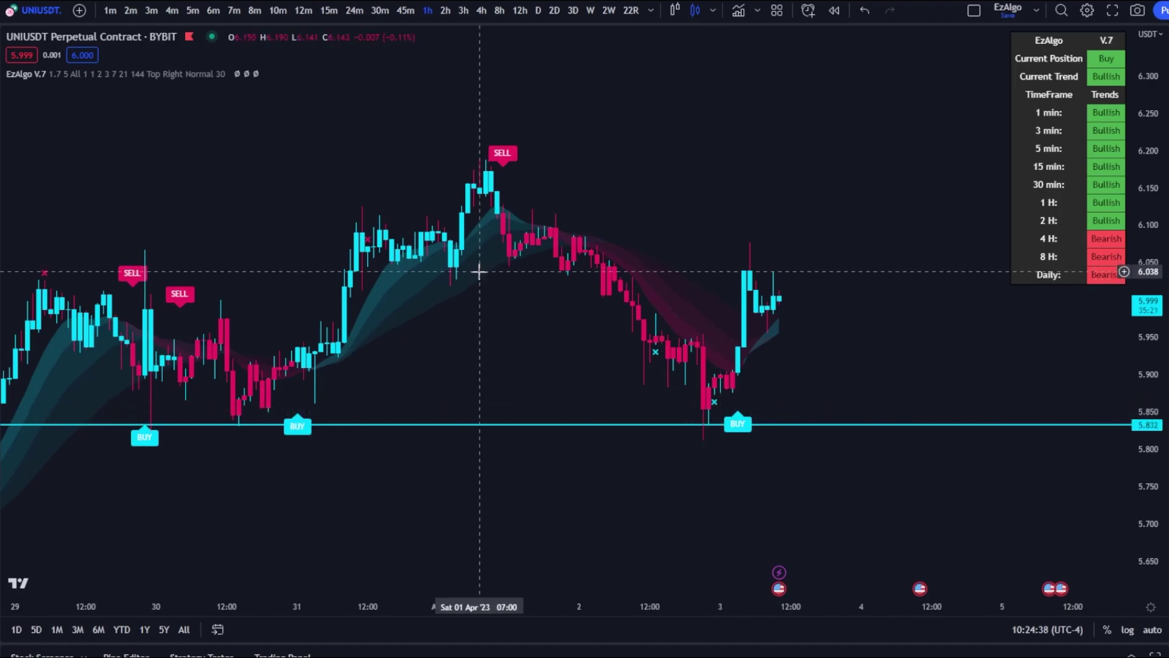
Switch the chart to the 5-minute timeframe with Heikin Ashi candles, framing the signals around the 5.832 line
click(192, 10)
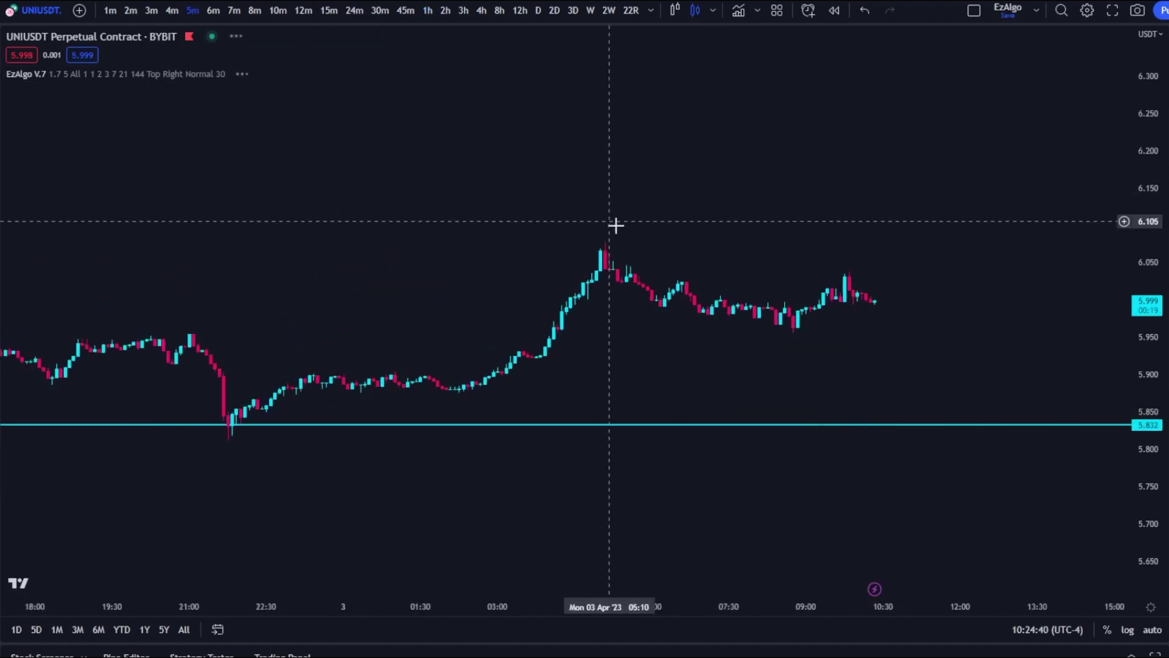
click(675, 11)
scroll(795, 268, down, 4)
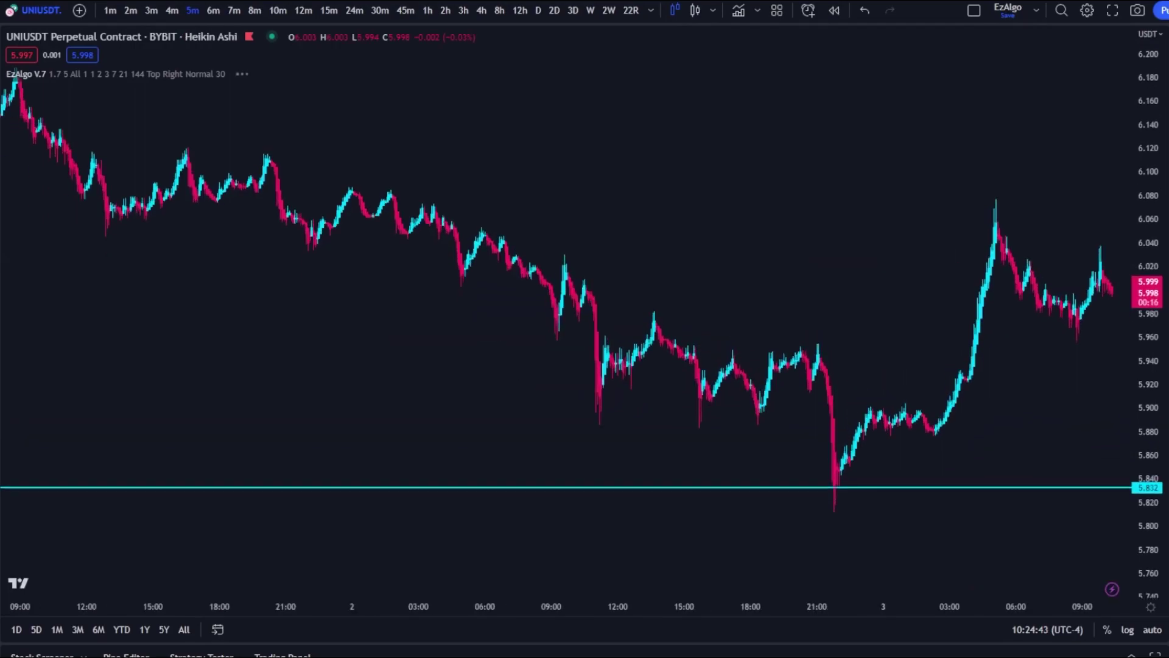
scroll(846, 331, up, 4)
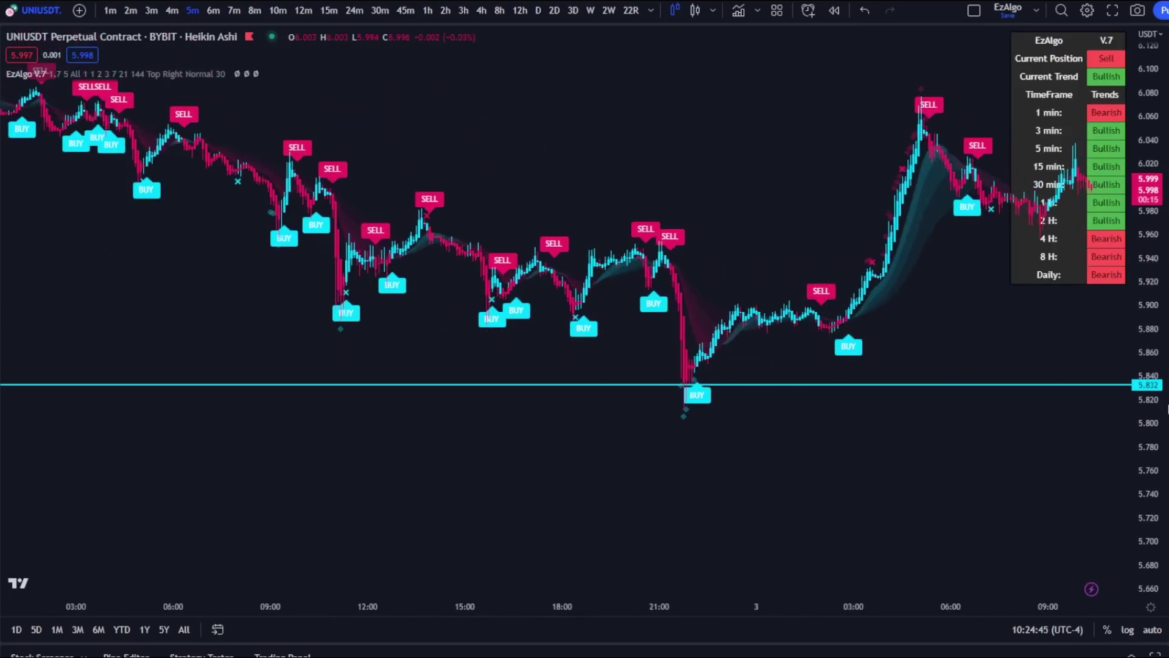
scroll(896, 304, up, 5)
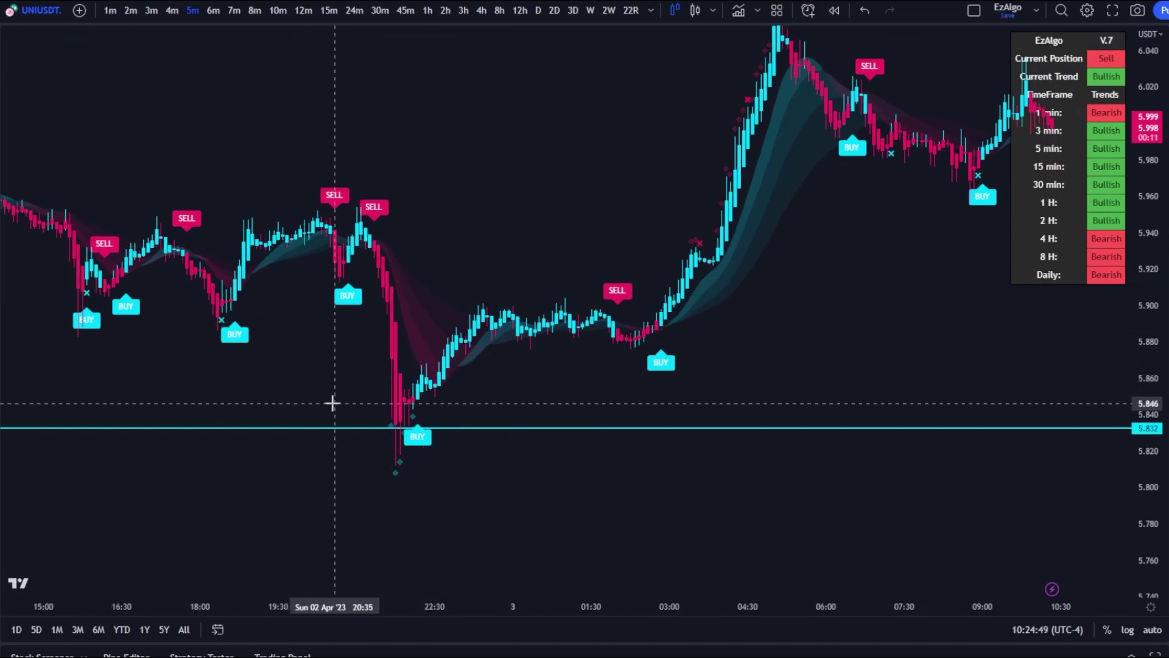
scroll(502, 335, down, 1)
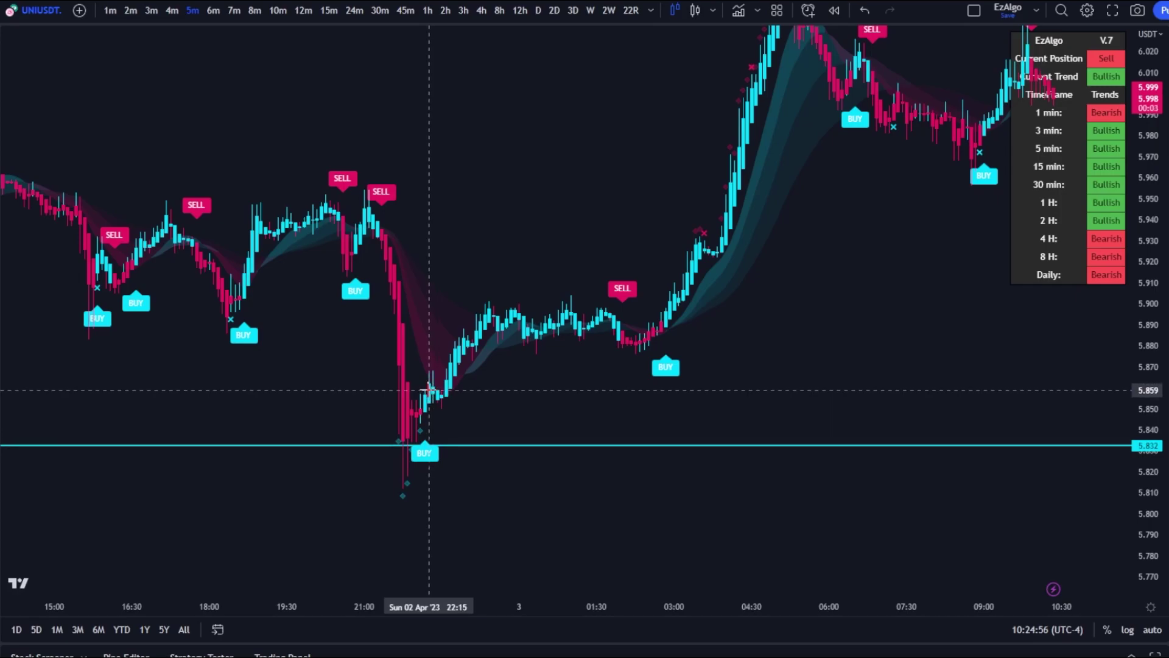
Measure the price moves that follow the BUY signals above the support line and review the surrounding signals
shift+click(429, 393)
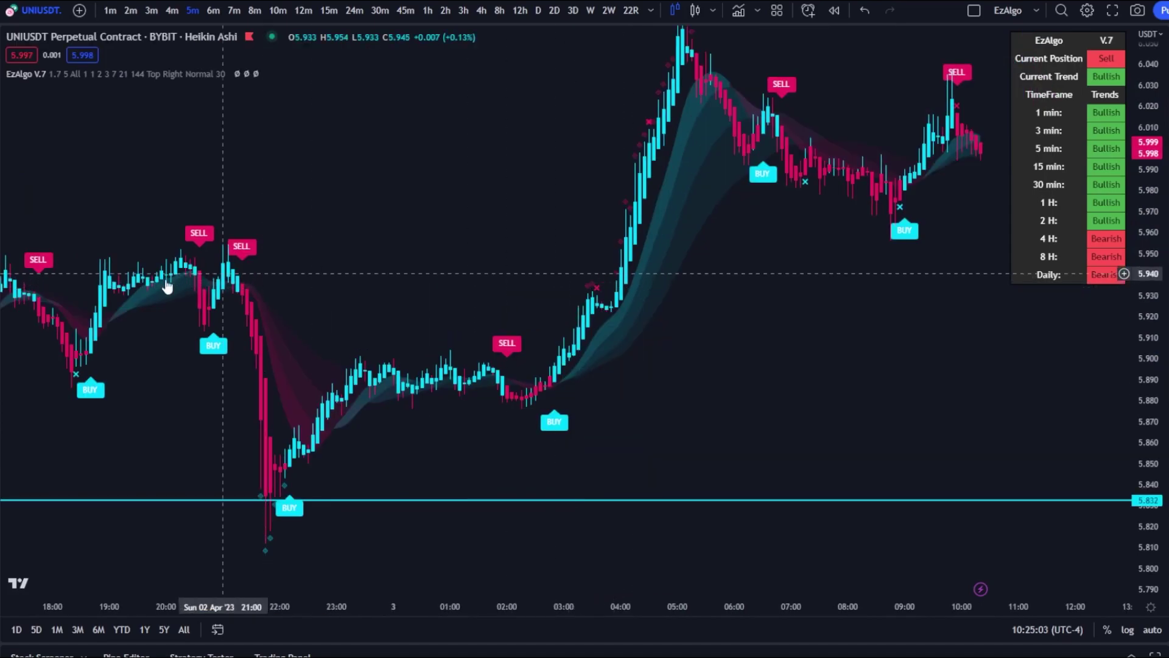
shift+click(554, 359)
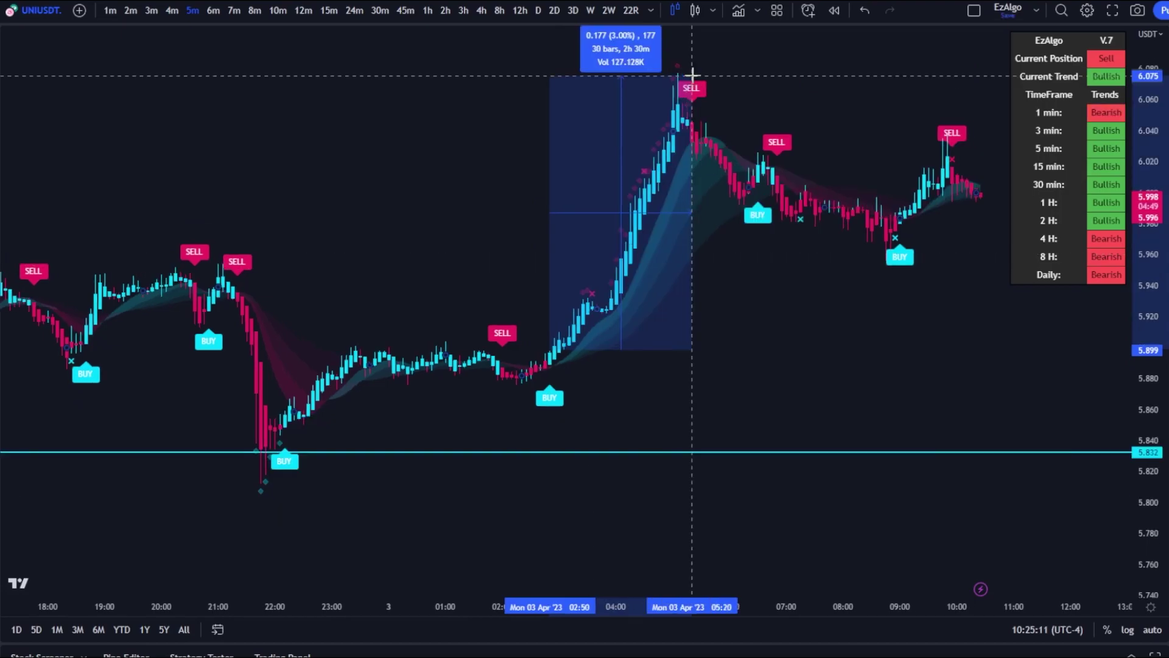
click(585, 334)
scroll(600, 392, down, 2)
drag(601, 392, 542, 406)
scroll(559, 392, down, 1)
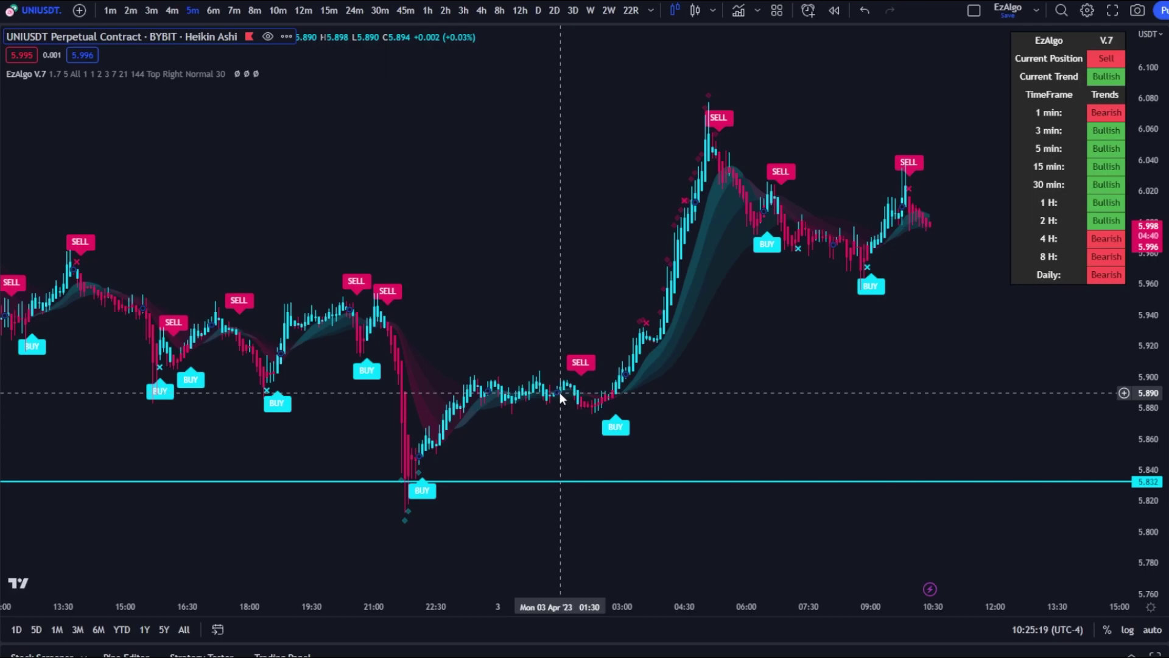
scroll(553, 402, down, 1)
scroll(553, 402, down, 1)
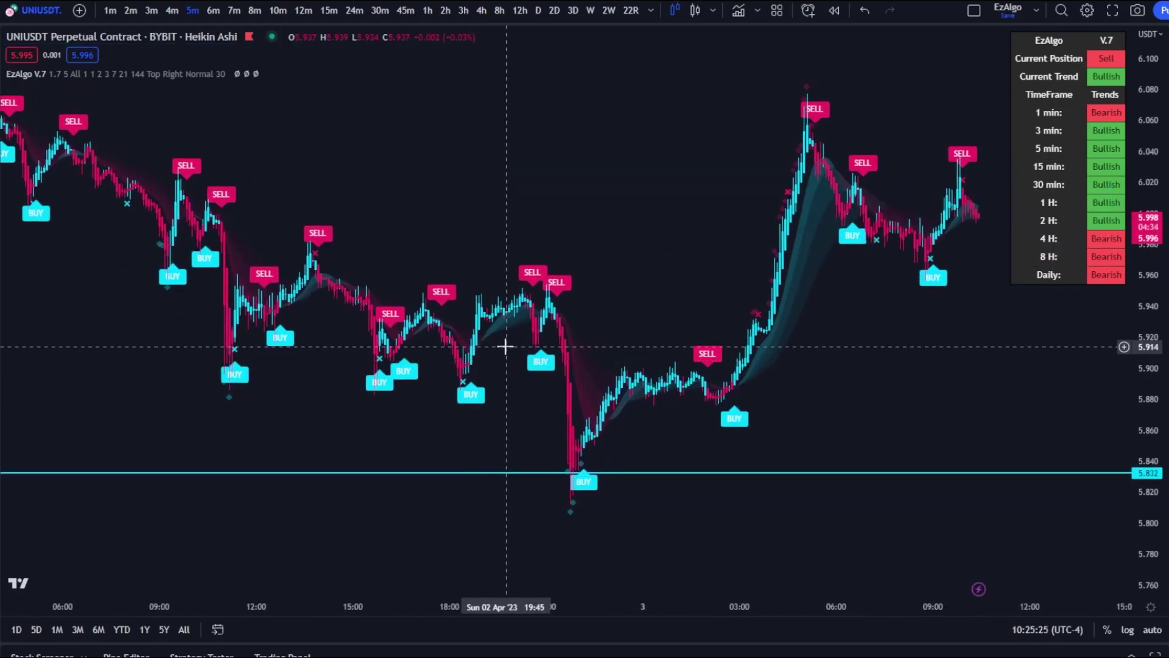
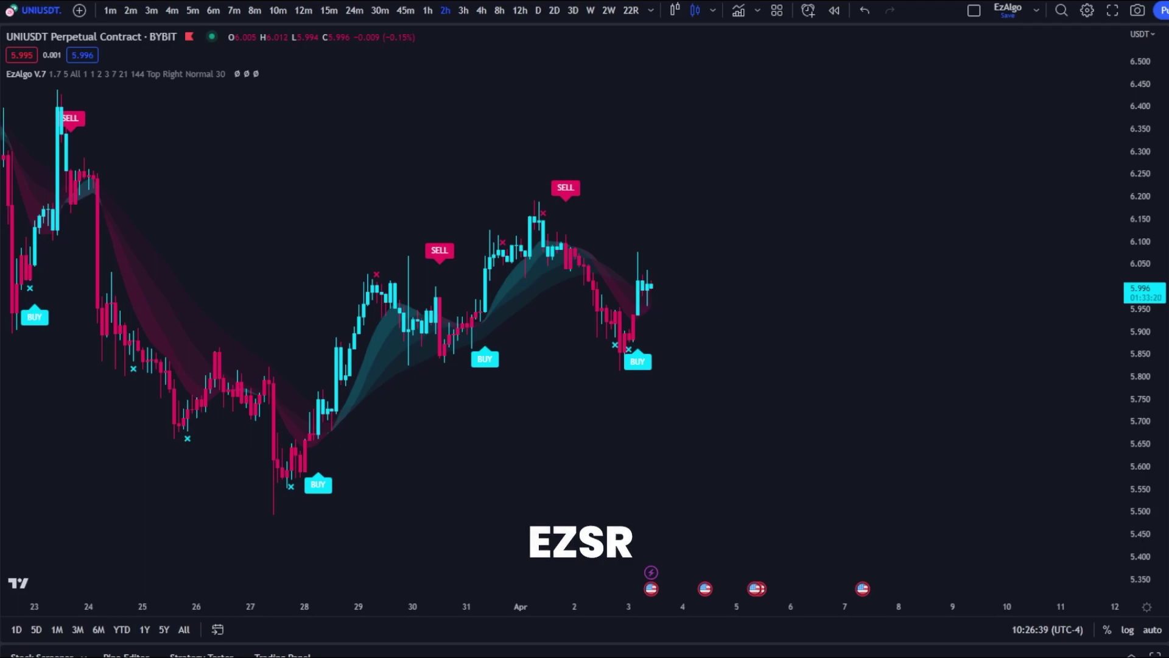
Add the EzSR V.2 indicator from the invite-only scripts and bring its support and resistance zones into view
click(739, 10)
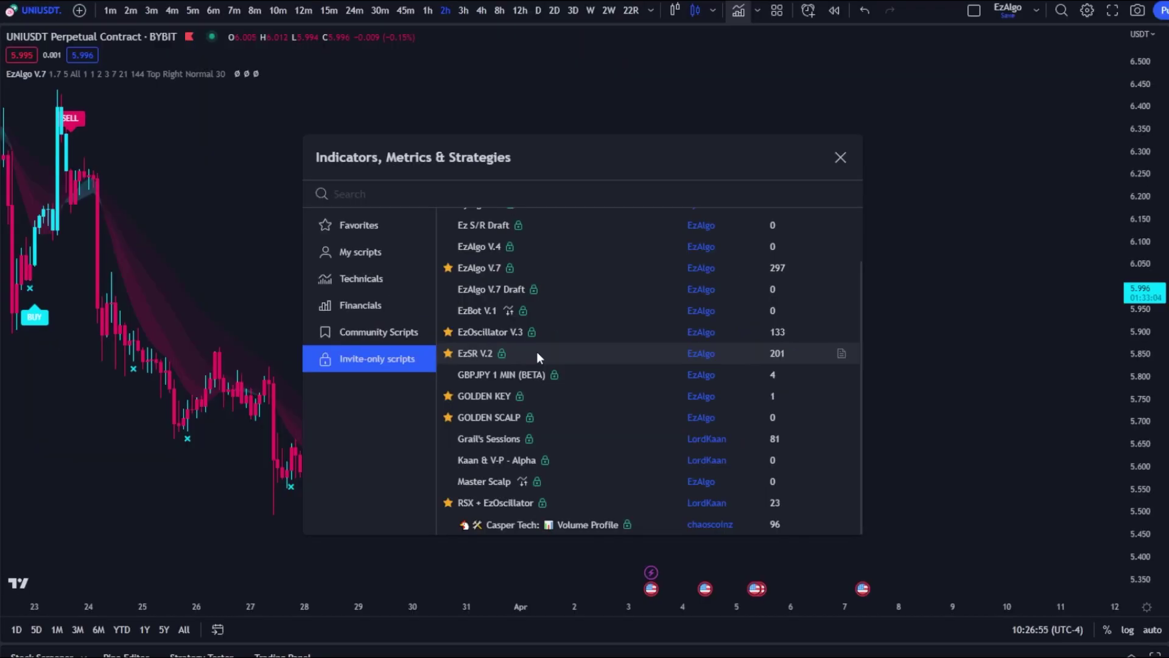
click(502, 349)
key(Escape)
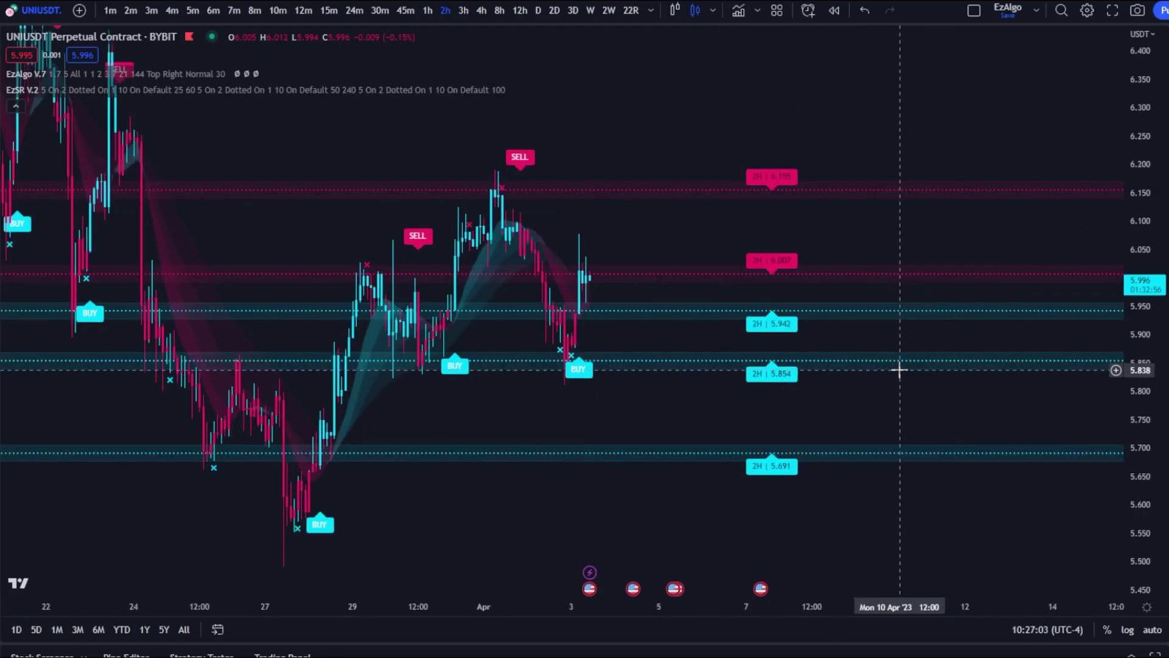
drag(878, 362, 930, 326)
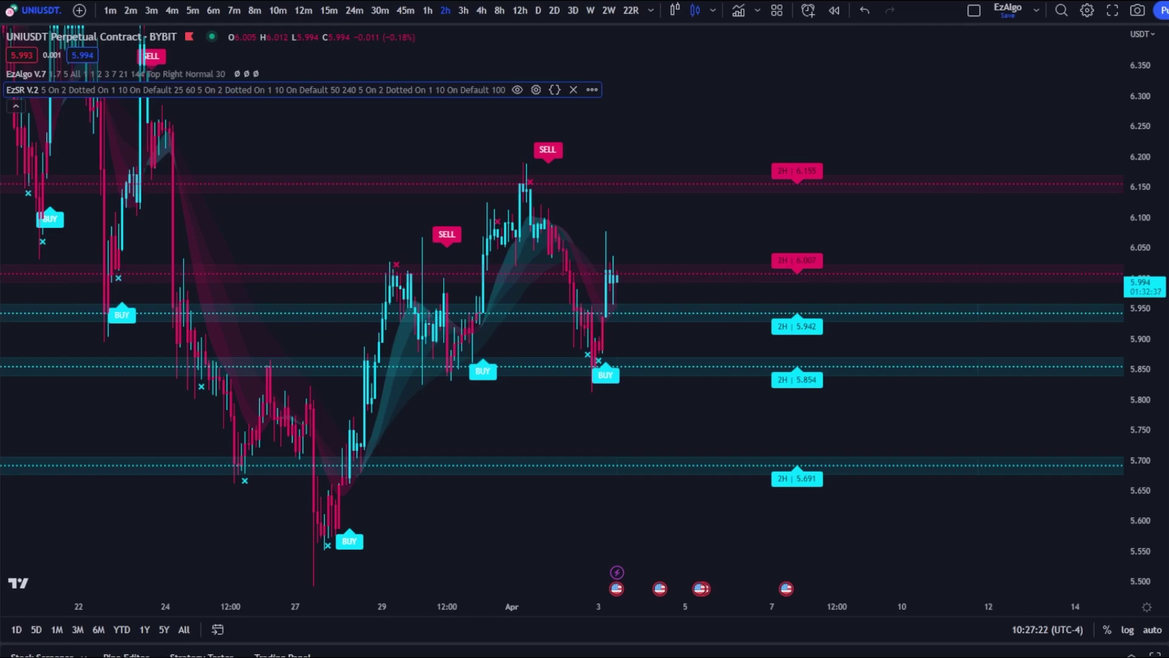
scroll(595, 381, up, 1)
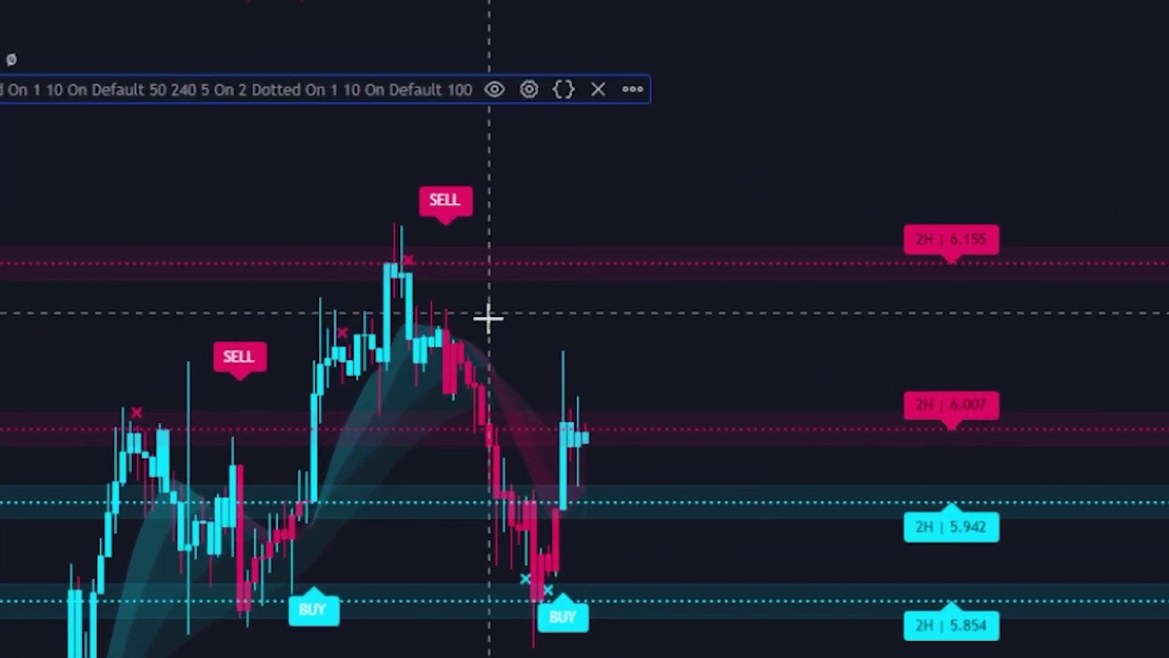
Look through the timeframe choices for Multi-Timeframe S/R 1 in the EzSR V.2 settings, keeping Chart selected
click(527, 89)
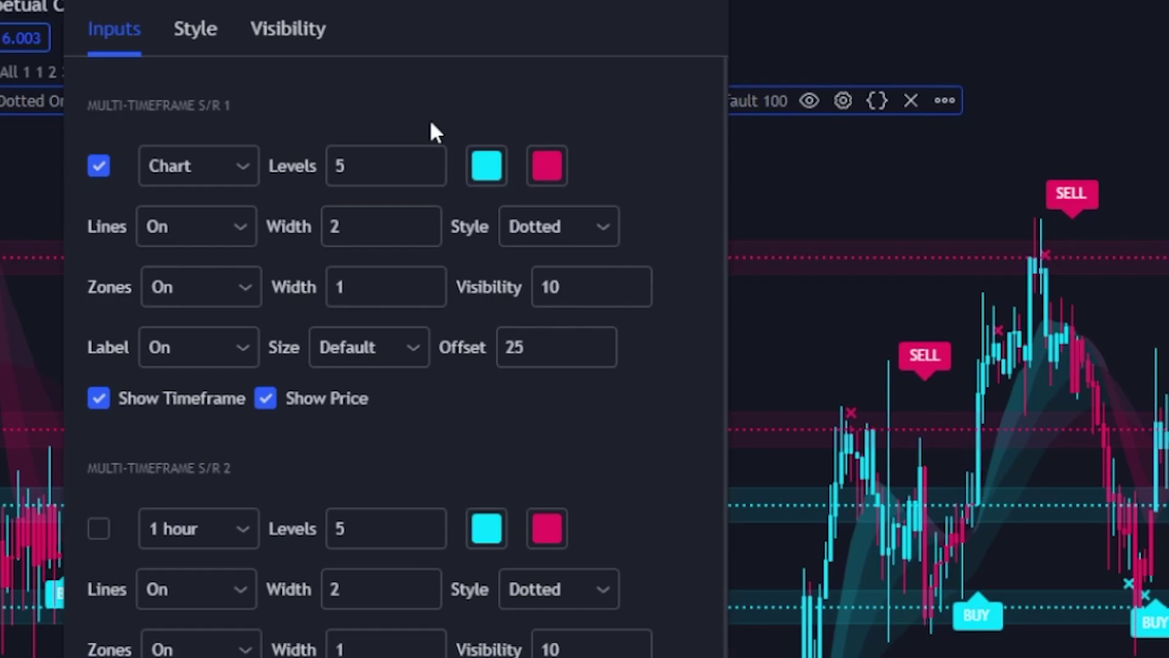
click(245, 161)
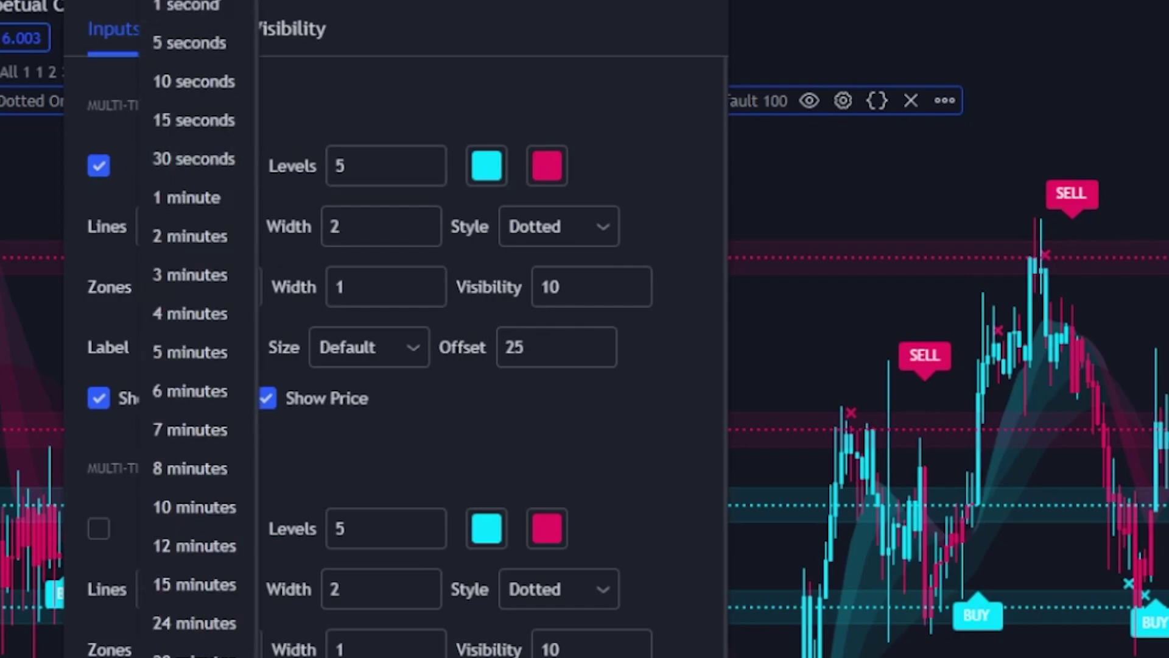
scroll(244, 512, down, 3)
scroll(241, 504, down, 1)
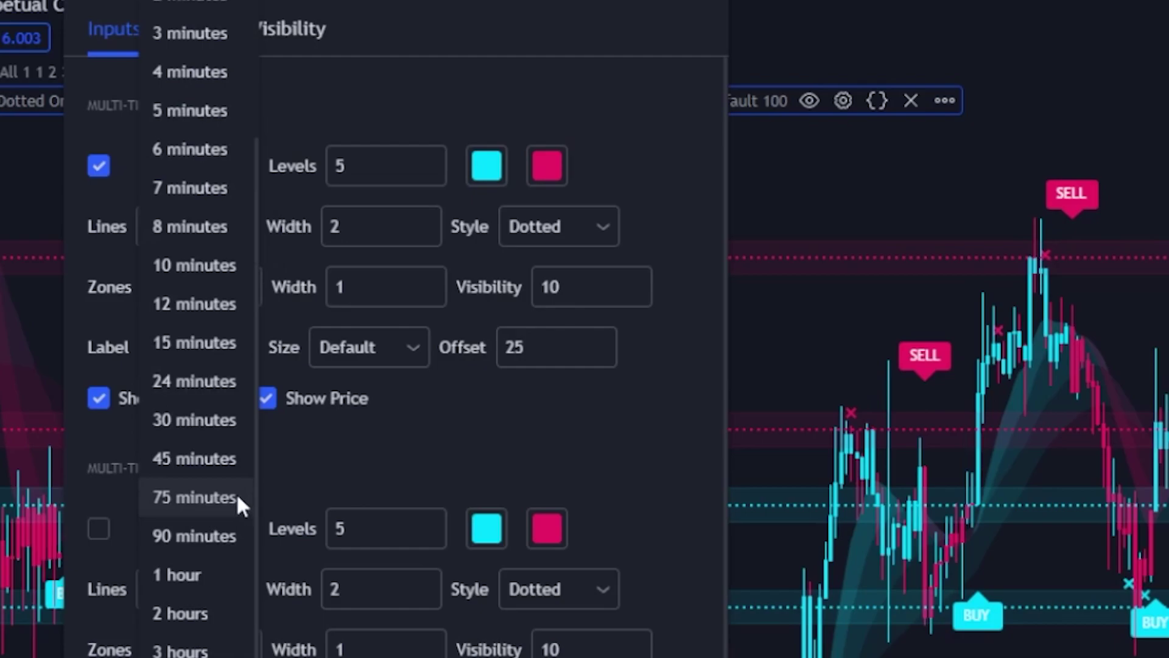
scroll(237, 492, up, 5)
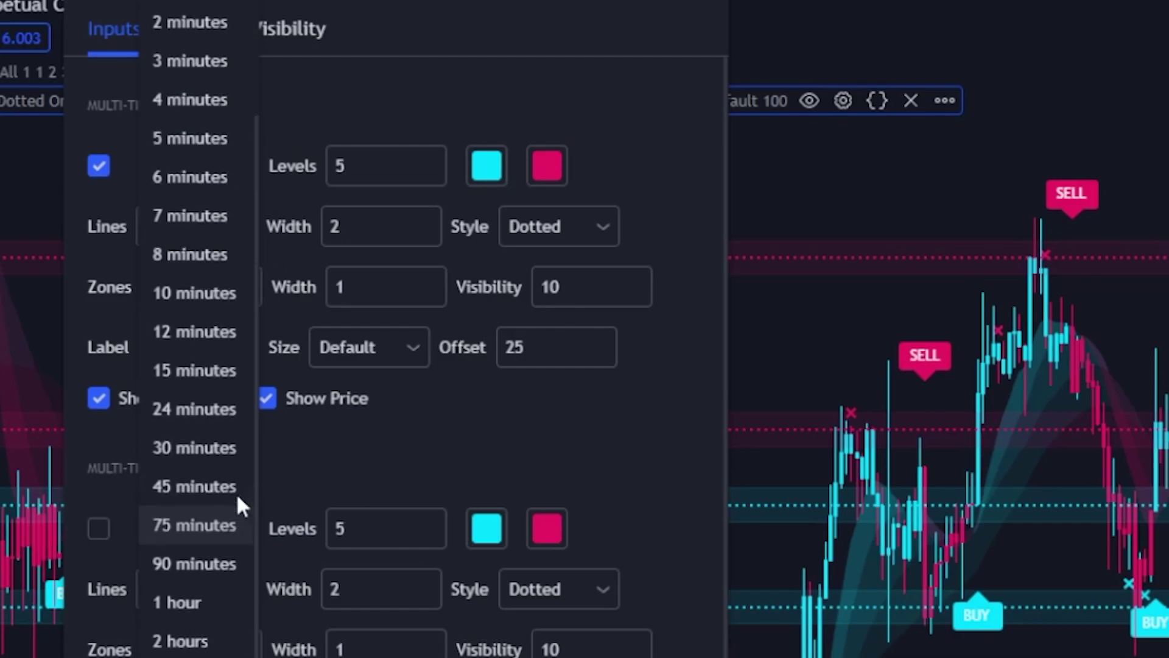
click(417, 138)
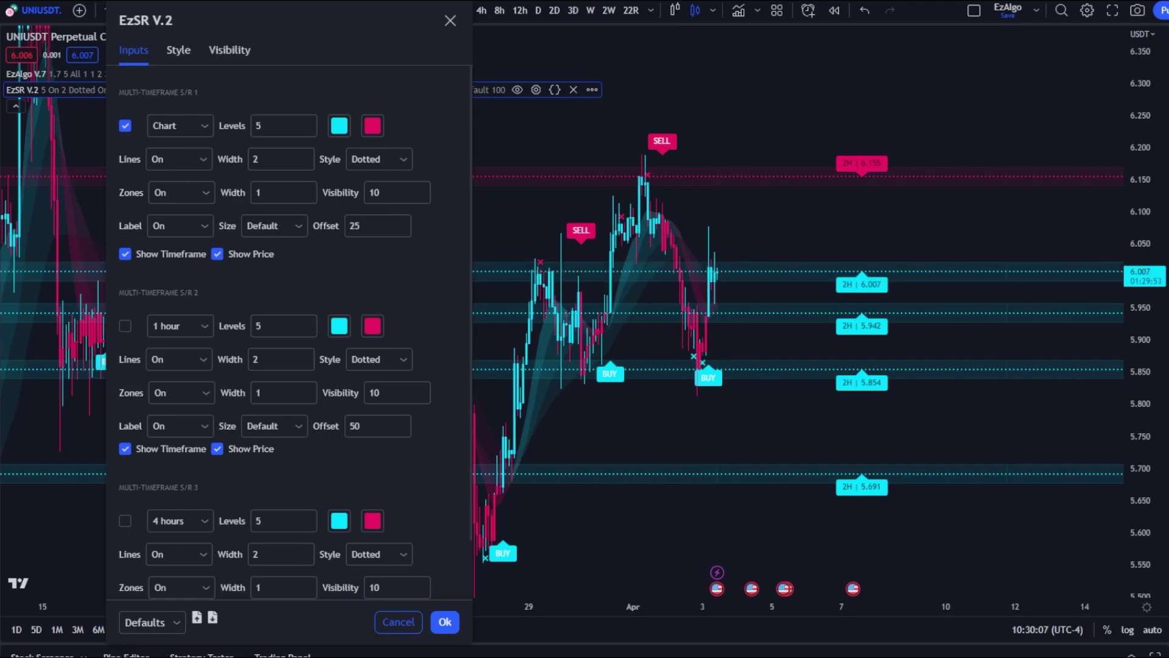
Set the number of levels for Multi-Timeframe S/R 1 to 7 and apply it to the chart
click(252, 124)
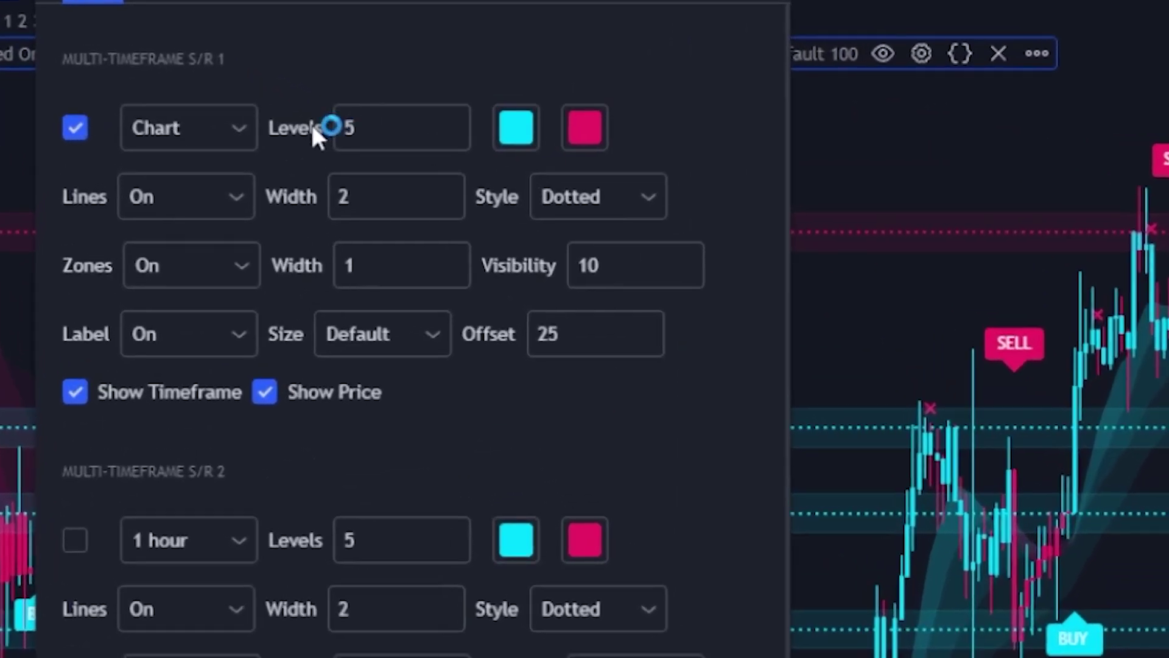
click(404, 127)
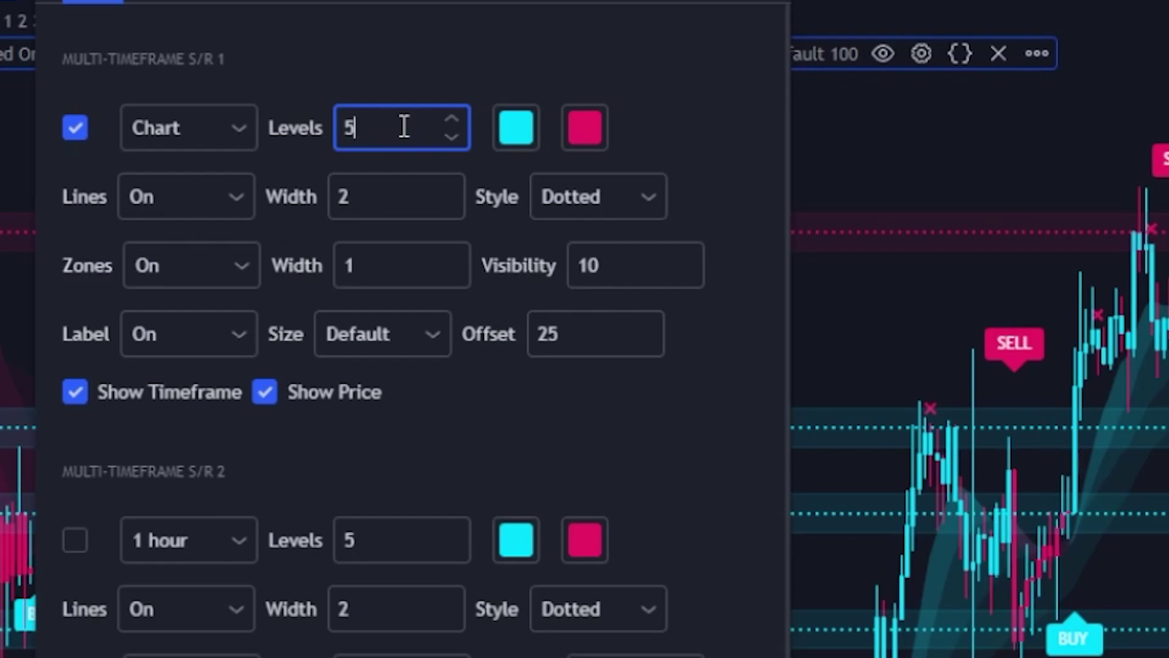
key(Up)
key(Up)
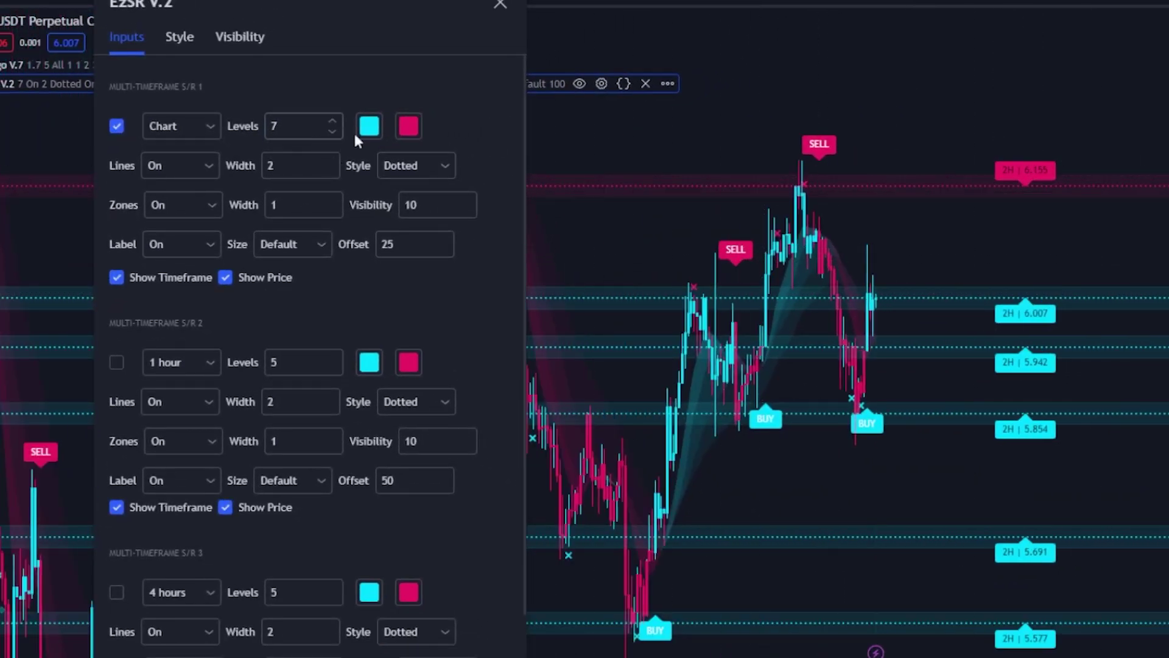
key(Return)
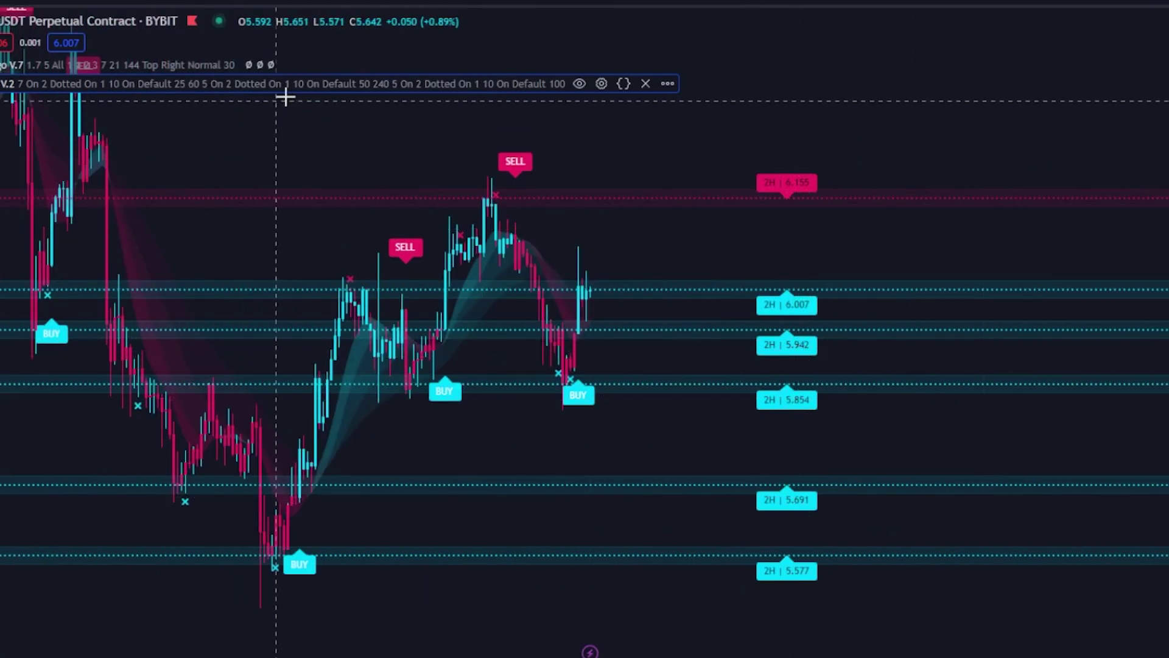
Reopen the EzSR V.2 settings and set the Multi-Timeframe S/R 1 levels to 5
click(602, 83)
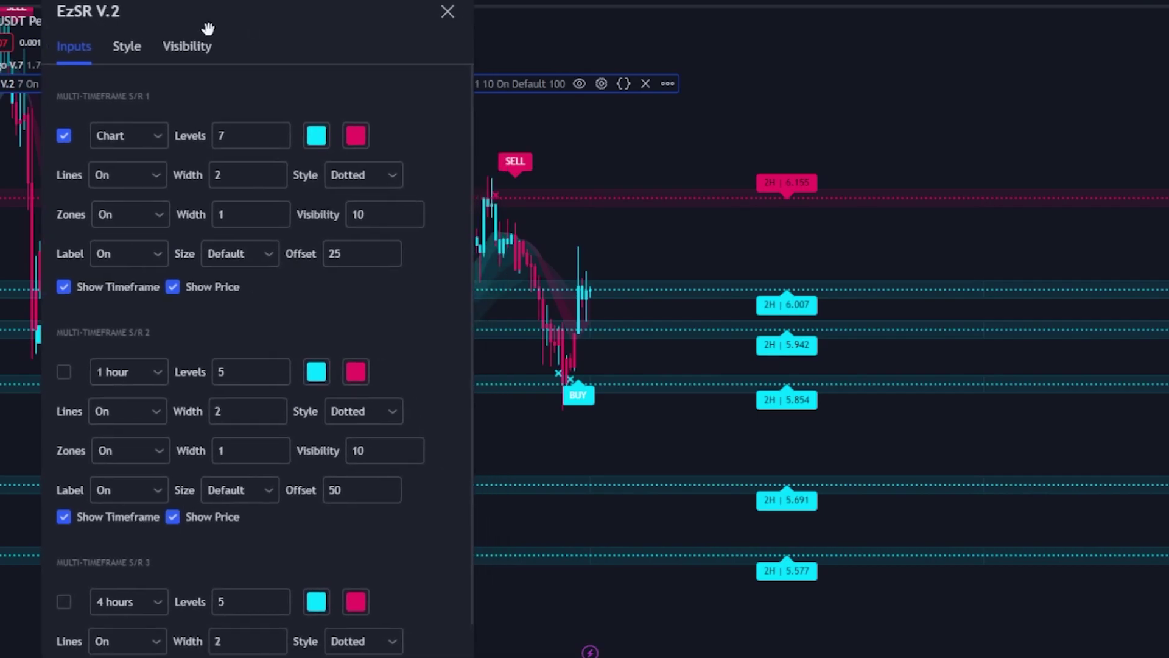
scroll(612, 250, down, 2)
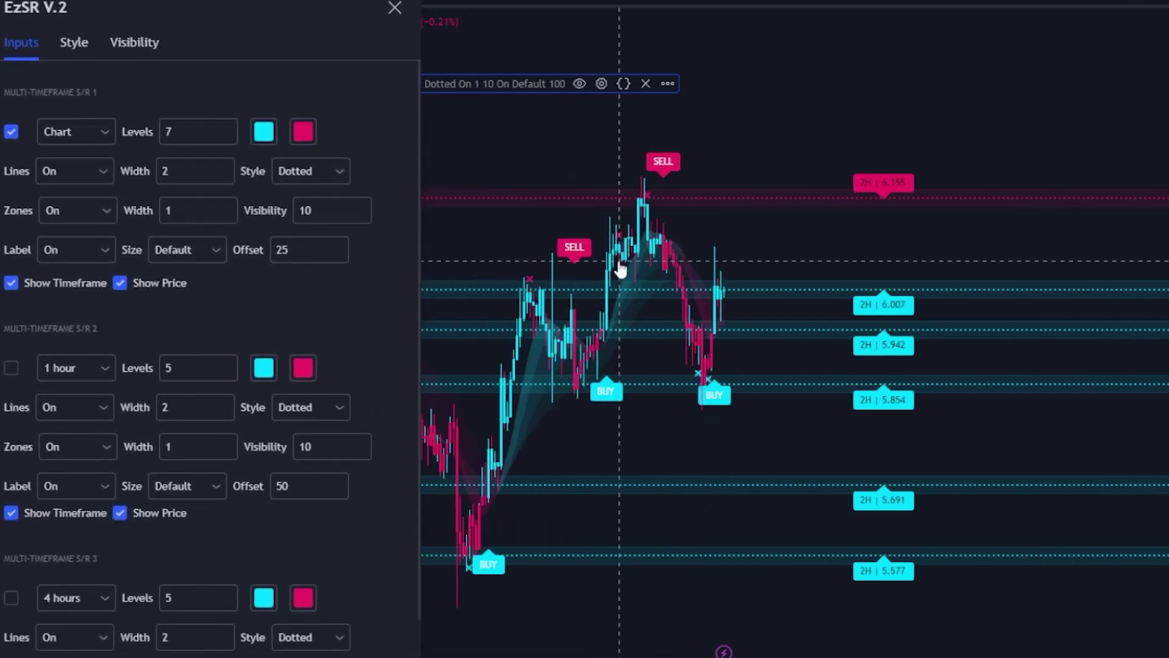
click(187, 129)
key(BackSpace)
text(5)
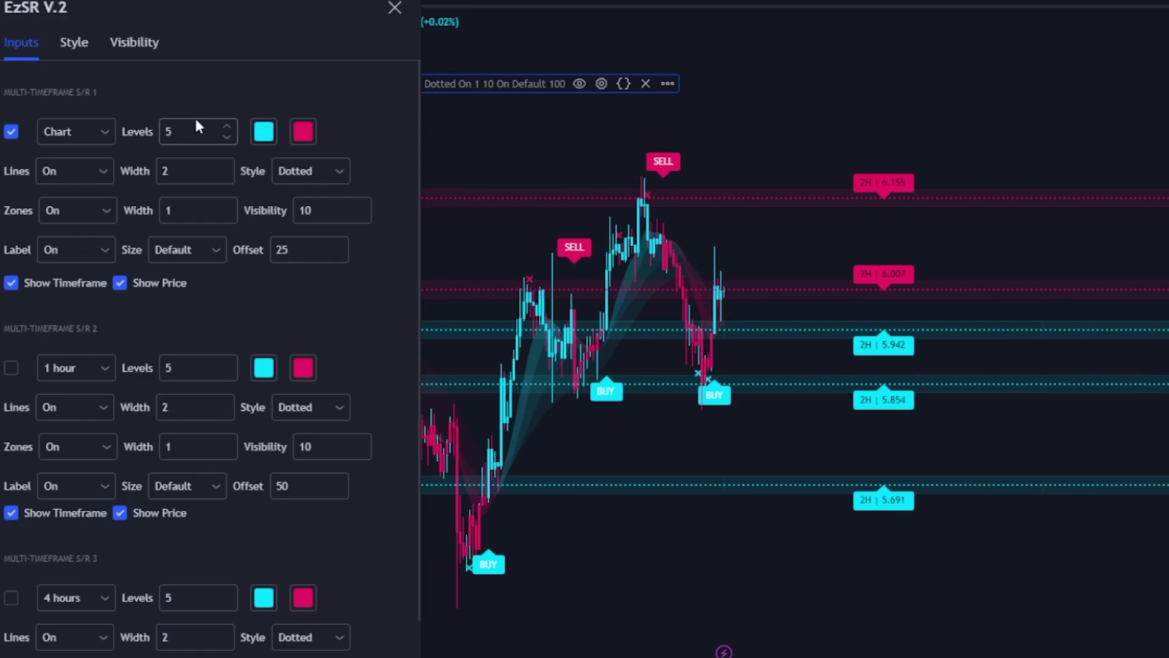
Set the number of levels for Multi-Timeframe S/R 1 to 3 and apply it to the chart
click(199, 124)
key(BackSpace)
text(3)
key(Return)
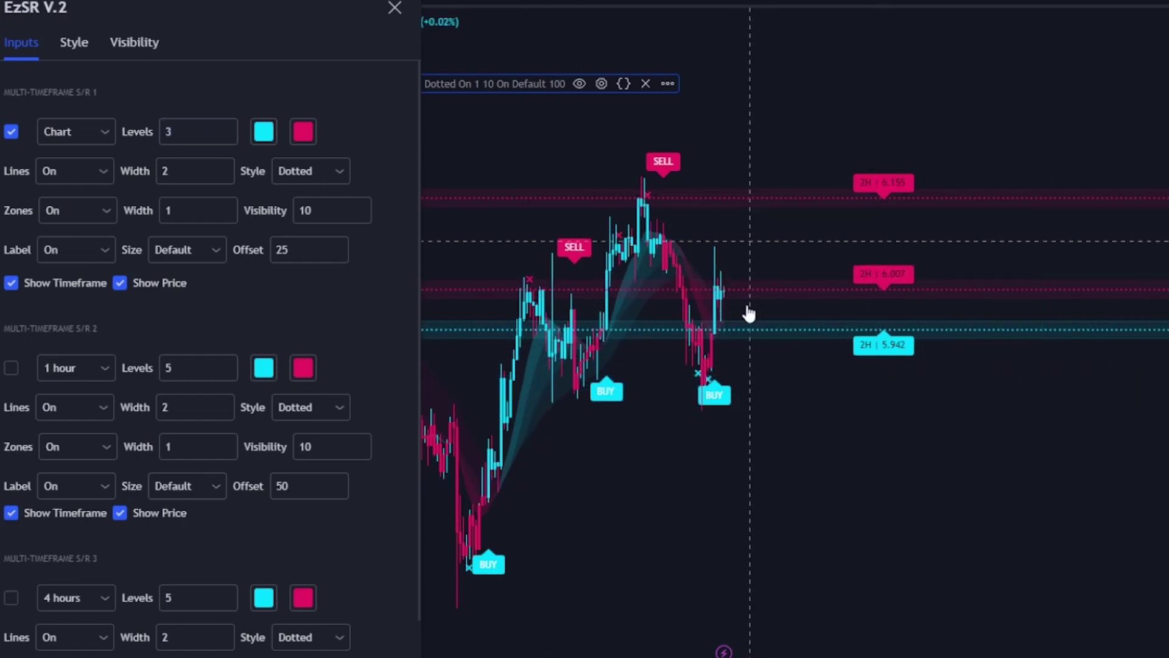
Restore the Multi-Timeframe S/R 1 levels to 5 and apply the change
click(173, 131)
key(BackSpace)
text(5)
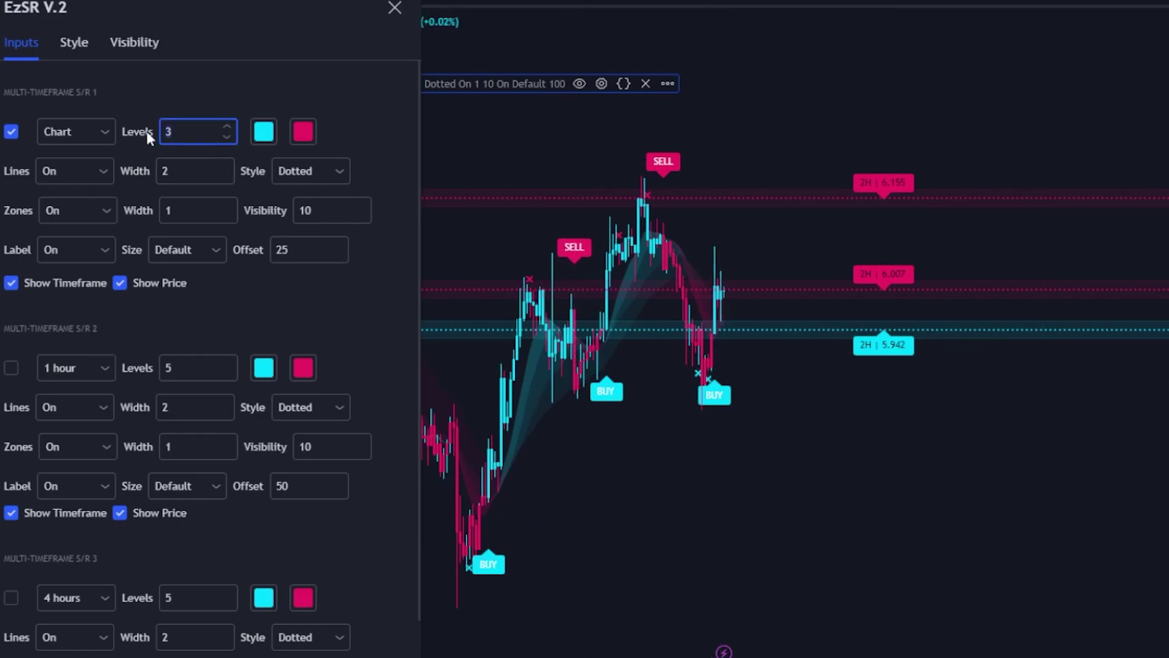
key(Return)
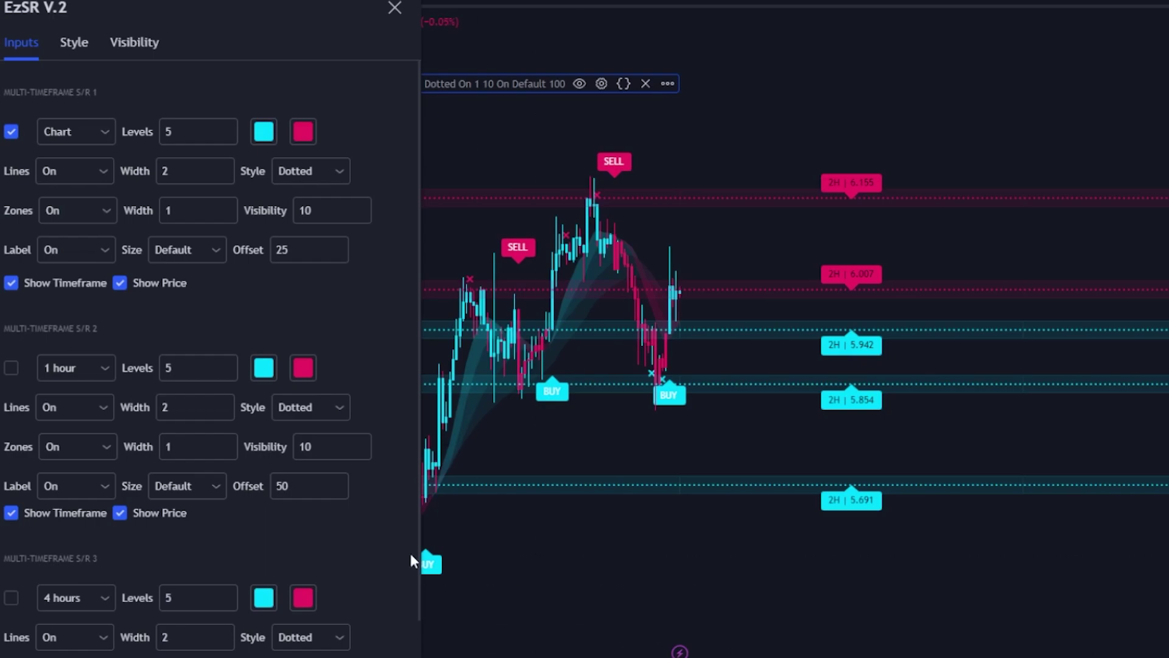
Switch the Multi-Timeframe S/R 1 lines to Off and examine the zones alone on the chart
click(82, 170)
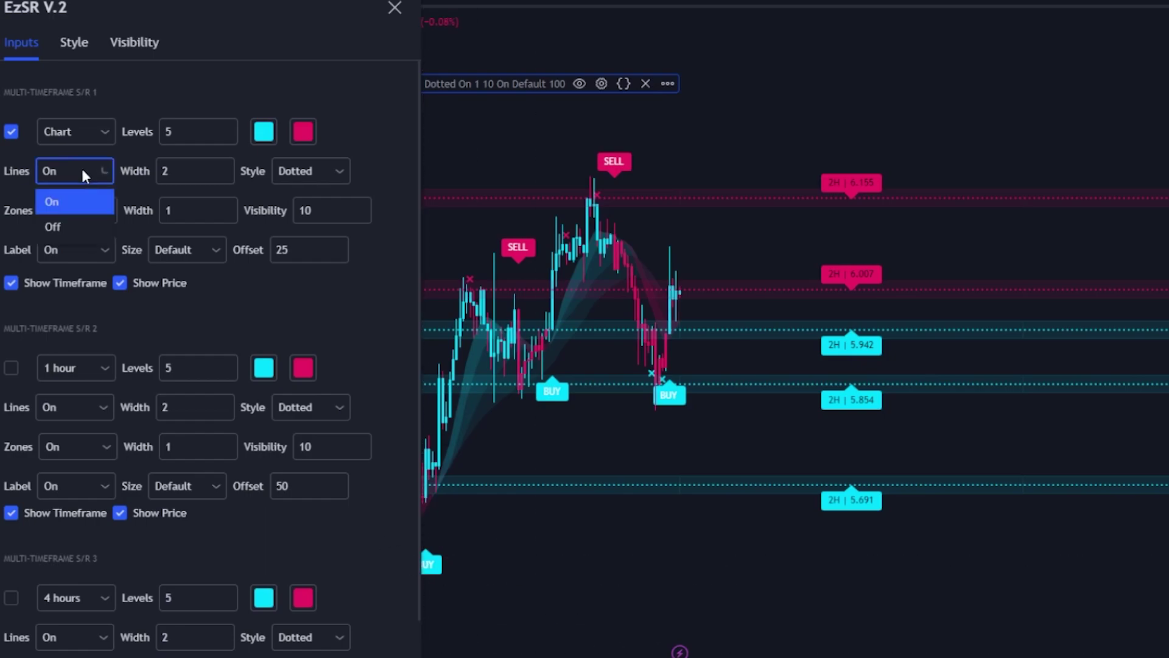
click(83, 228)
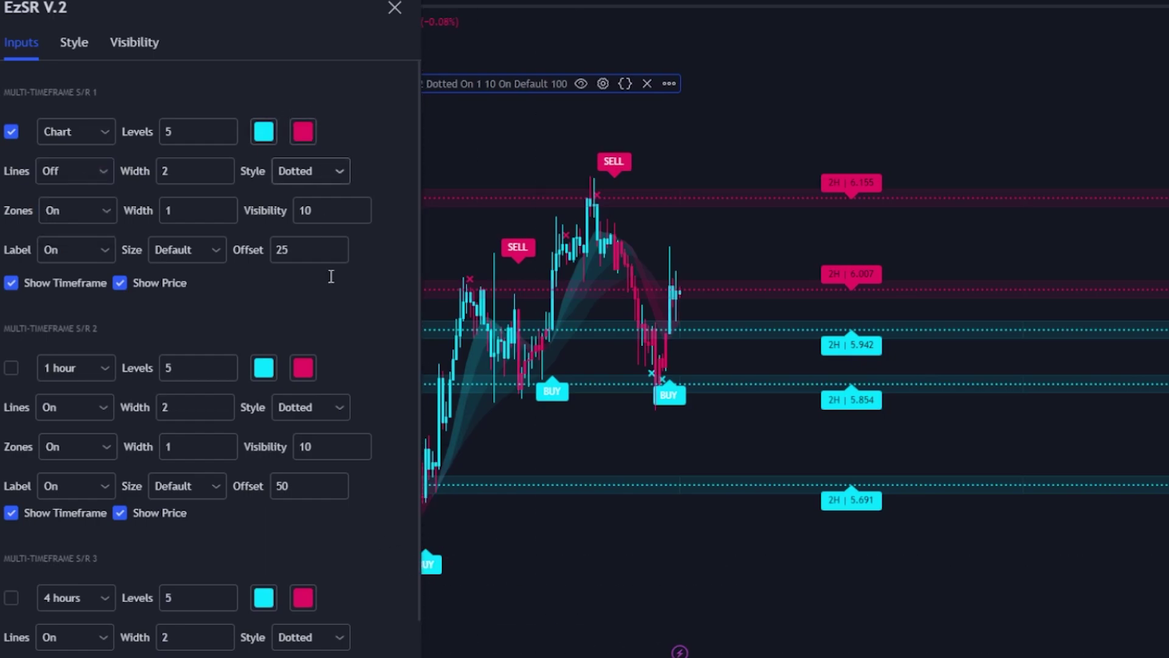
drag(564, 400, 636, 402)
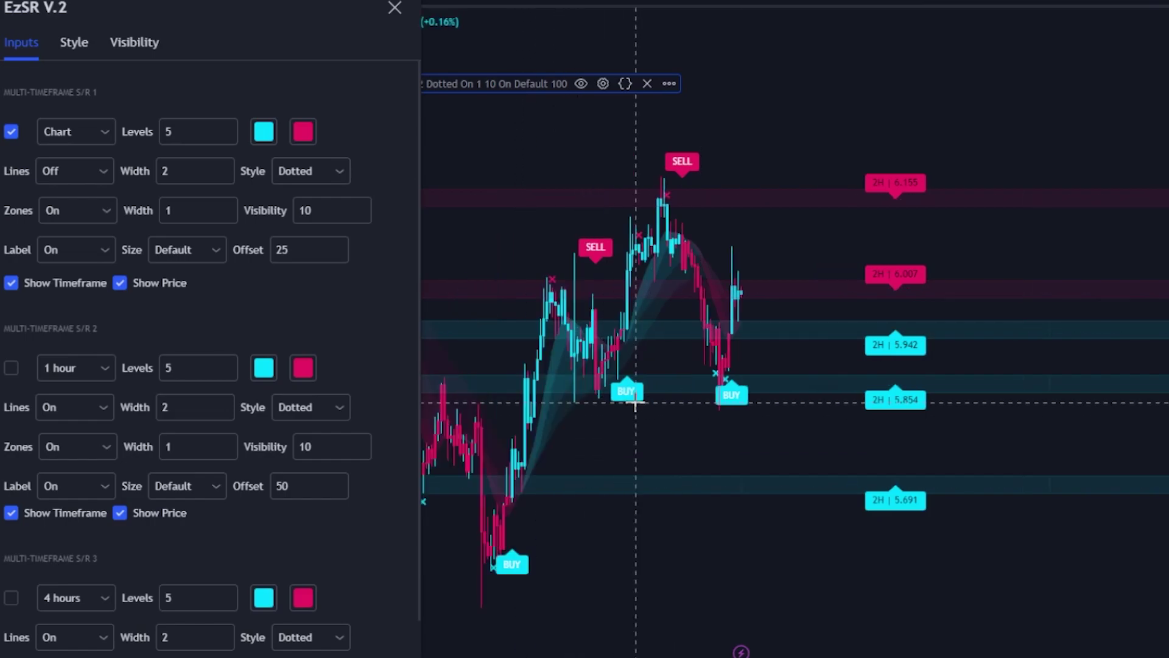
scroll(626, 387, up, 1)
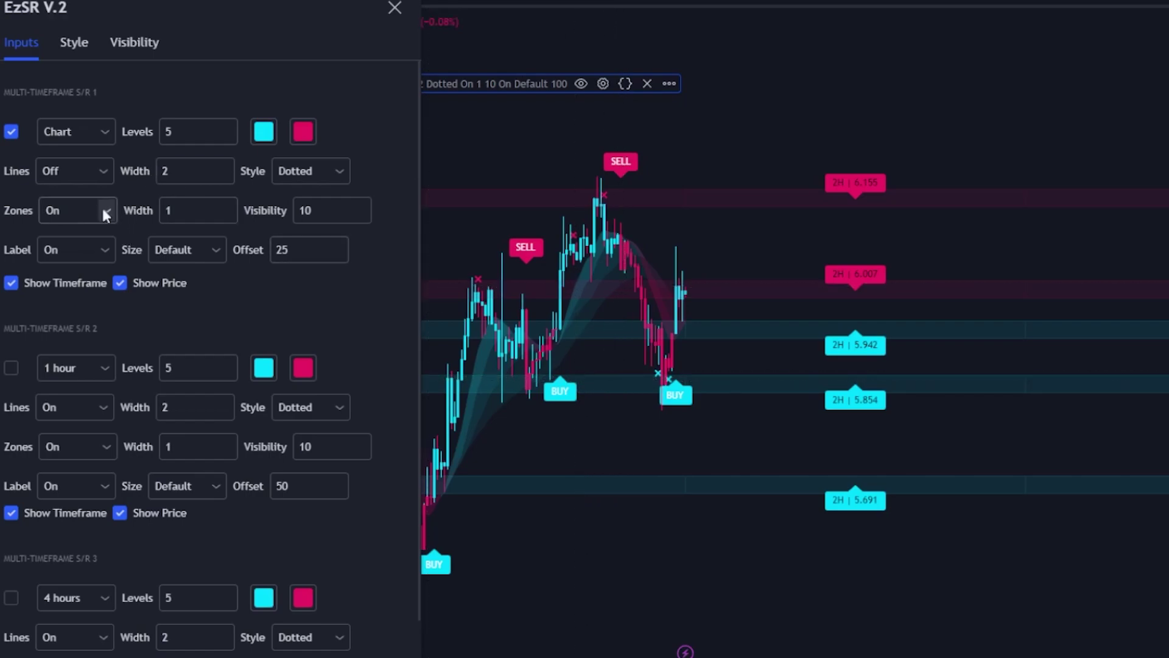
Raise the Multi-Timeframe S/R 1 zone visibility to 20
click(204, 210)
double_click(307, 210)
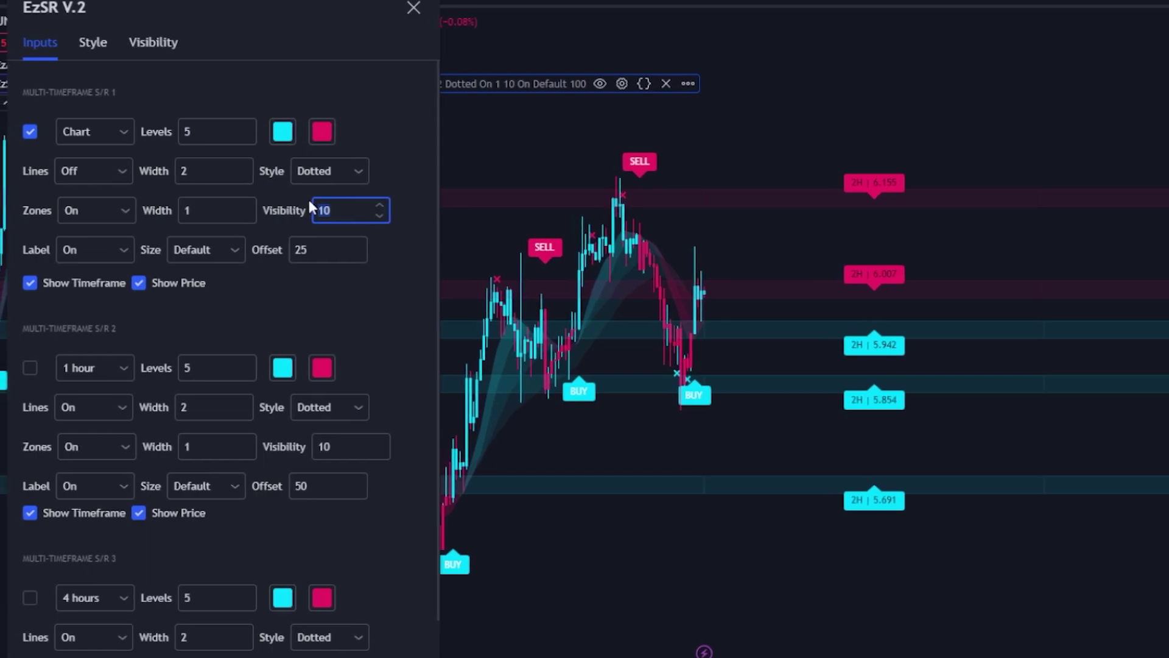
text(20)
click(423, 303)
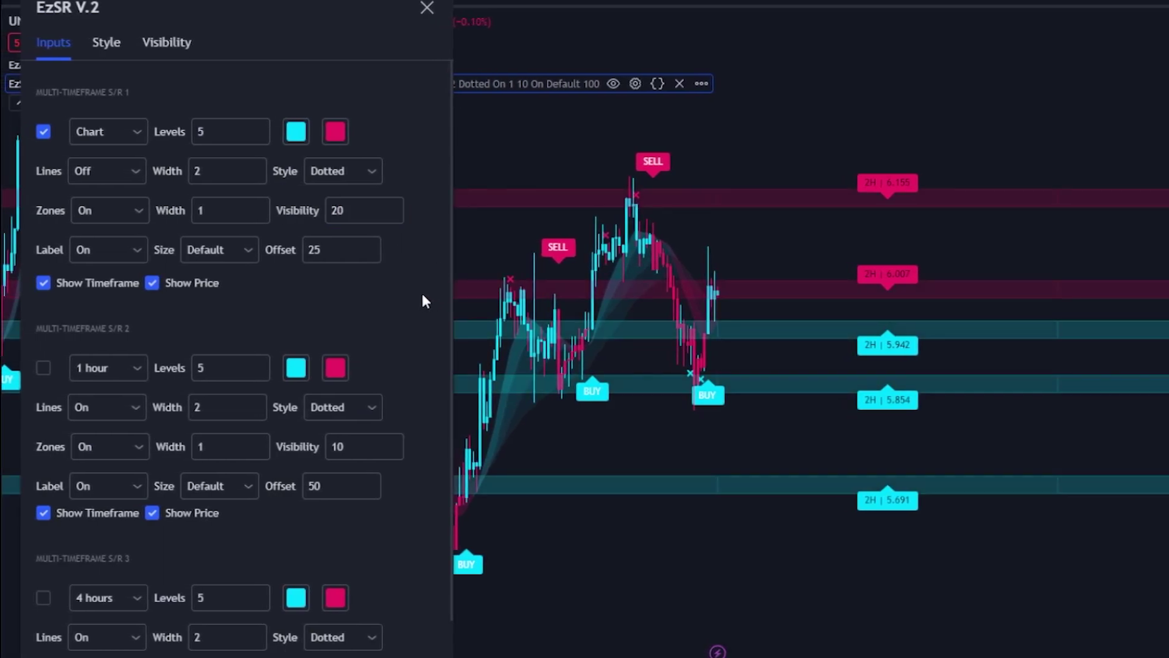
Try switching the Multi-Timeframe S/R 1 labels off and try label offsets of 1 and 100
click(141, 250)
click(128, 304)
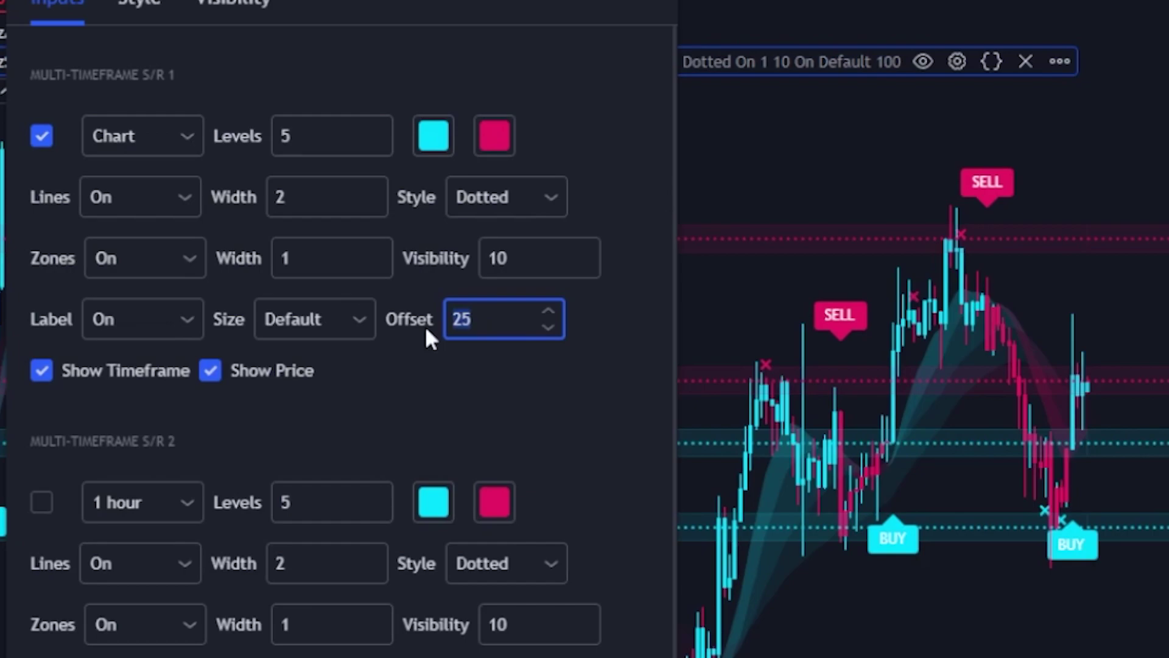
text(1)
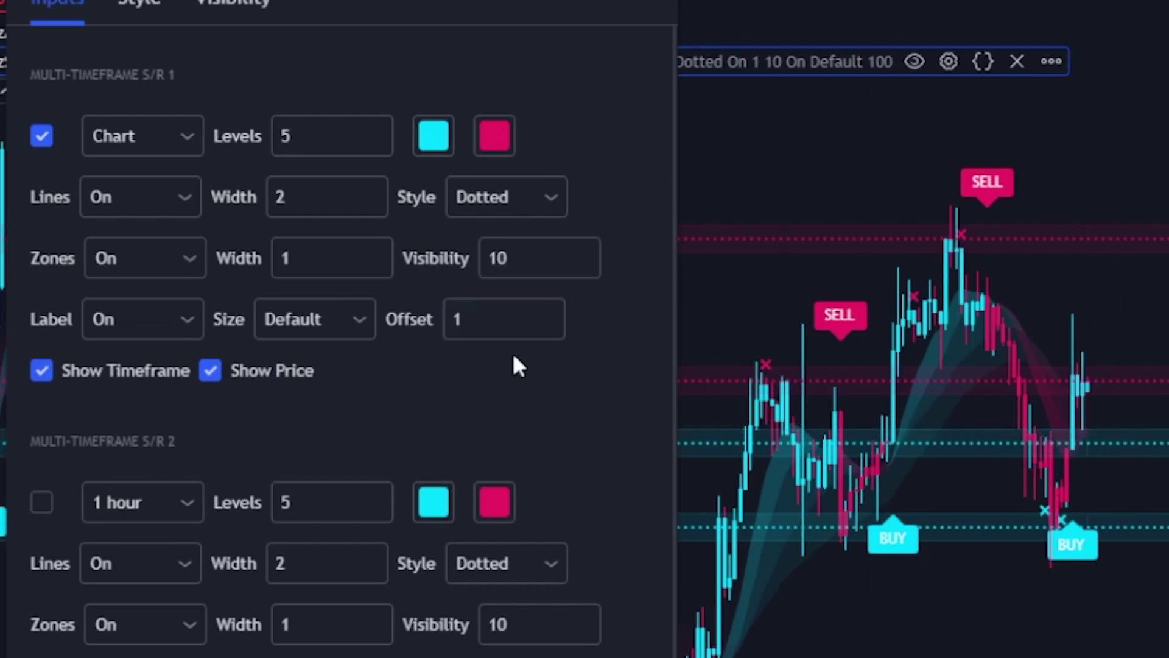
click(503, 321)
text(00)
click(550, 430)
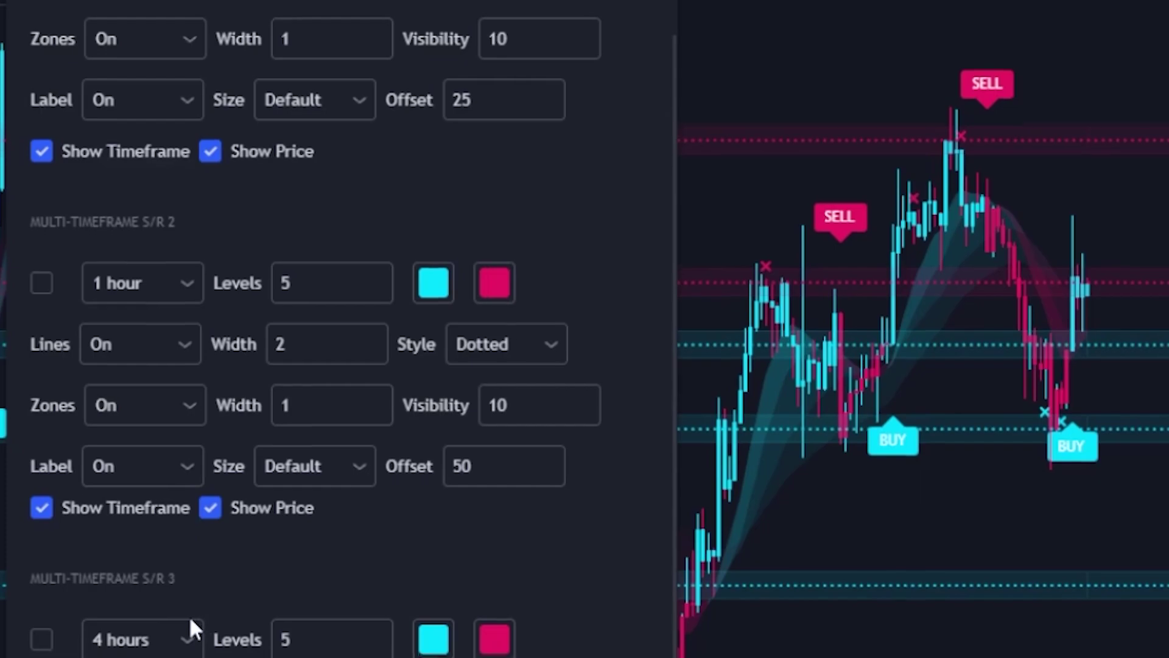
Enable Multi-Timeframe S/R 3 with the 8 hours timeframe and 3 levels
click(190, 553)
scroll(141, 330, down, 3)
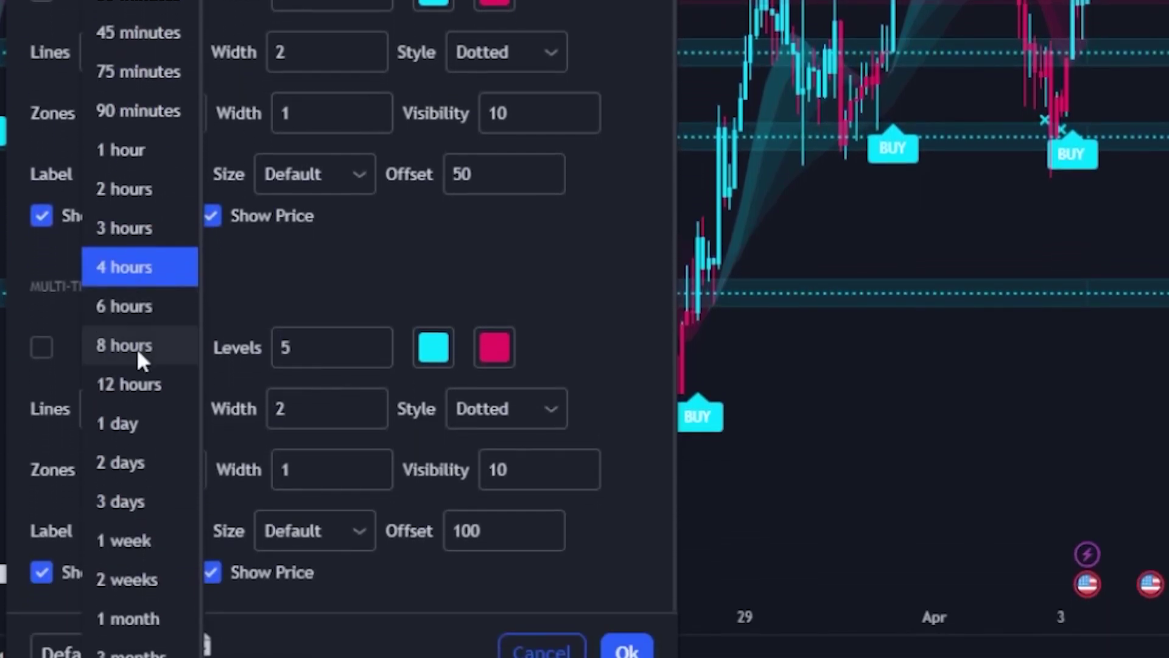
click(136, 348)
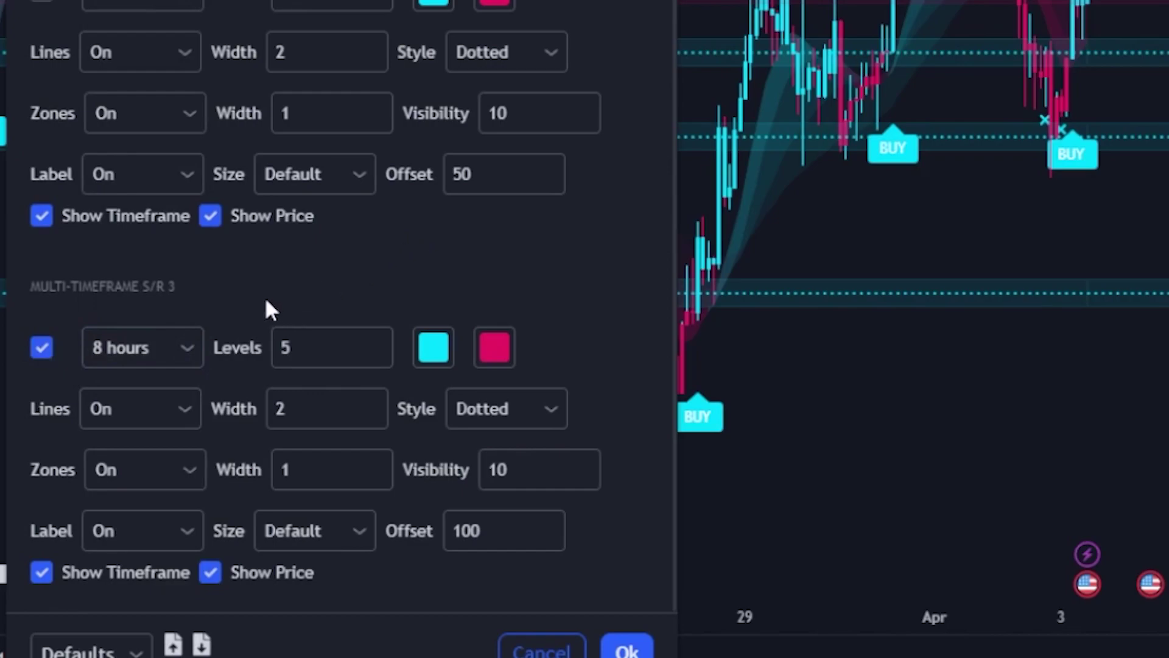
click(311, 348)
text(3)
click(373, 303)
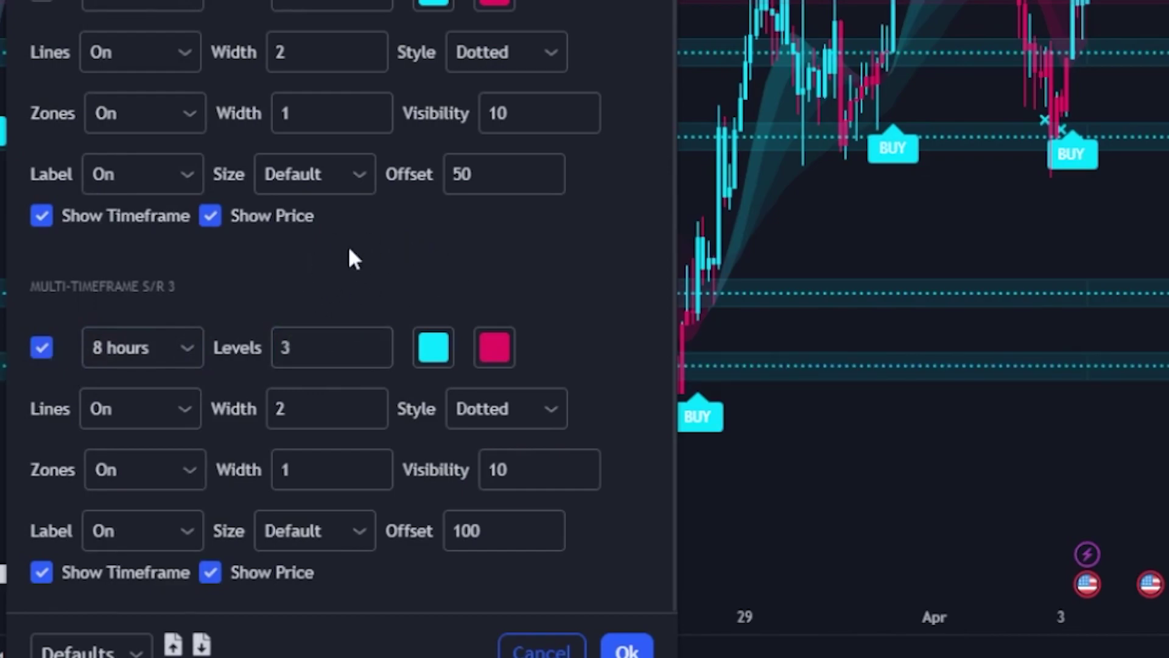
Turn the Multi-Timeframe S/R 3 zones off, make its lines Solid with width 3, and accept the settings
click(115, 470)
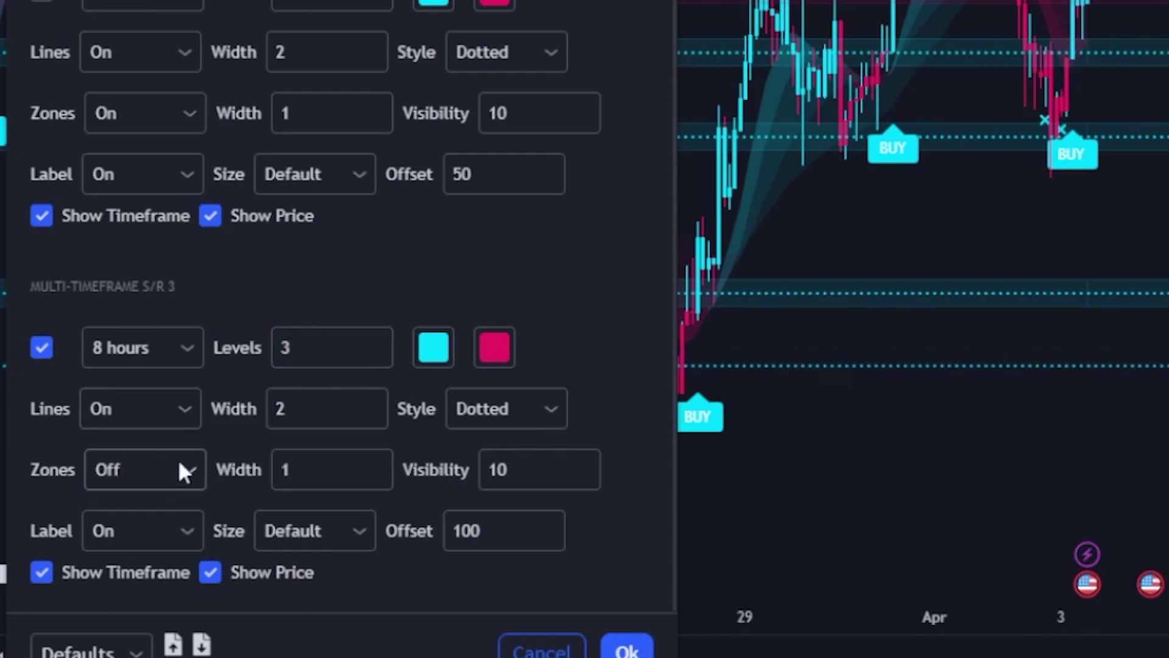
click(517, 407)
click(532, 456)
click(341, 410)
key(BackSpace)
text(3)
click(412, 254)
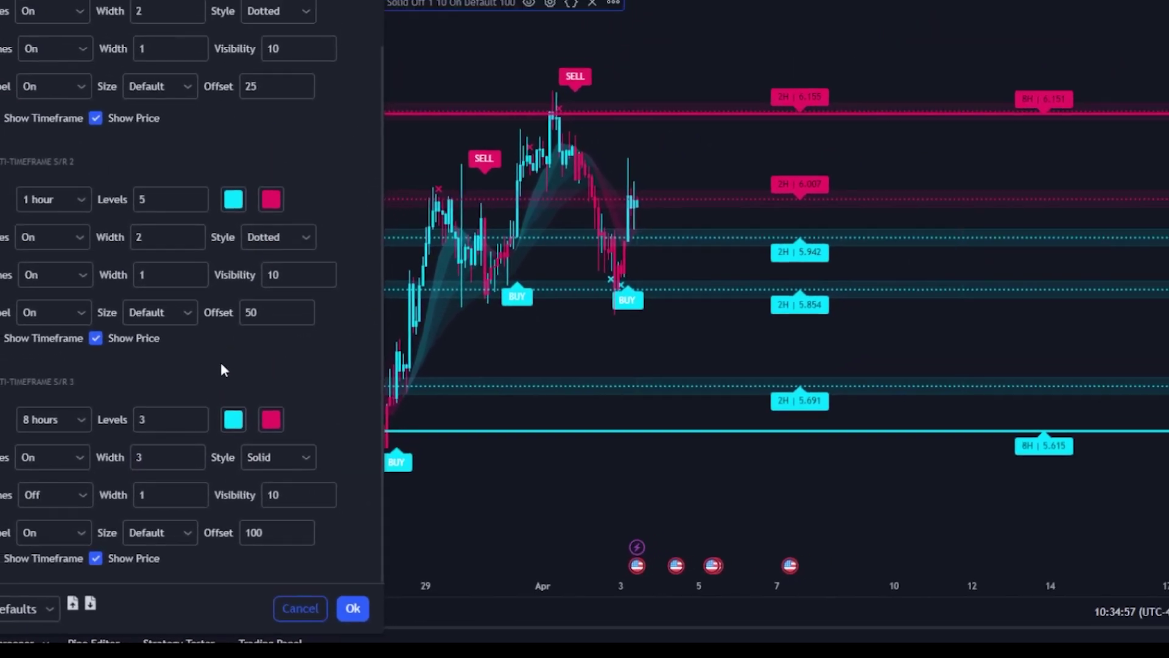
key(Return)
Examine the 2H and 8H support and resistance levels on the chart and review the EzSR V.2 multi-timeframe settings
scroll(869, 366, down, 3)
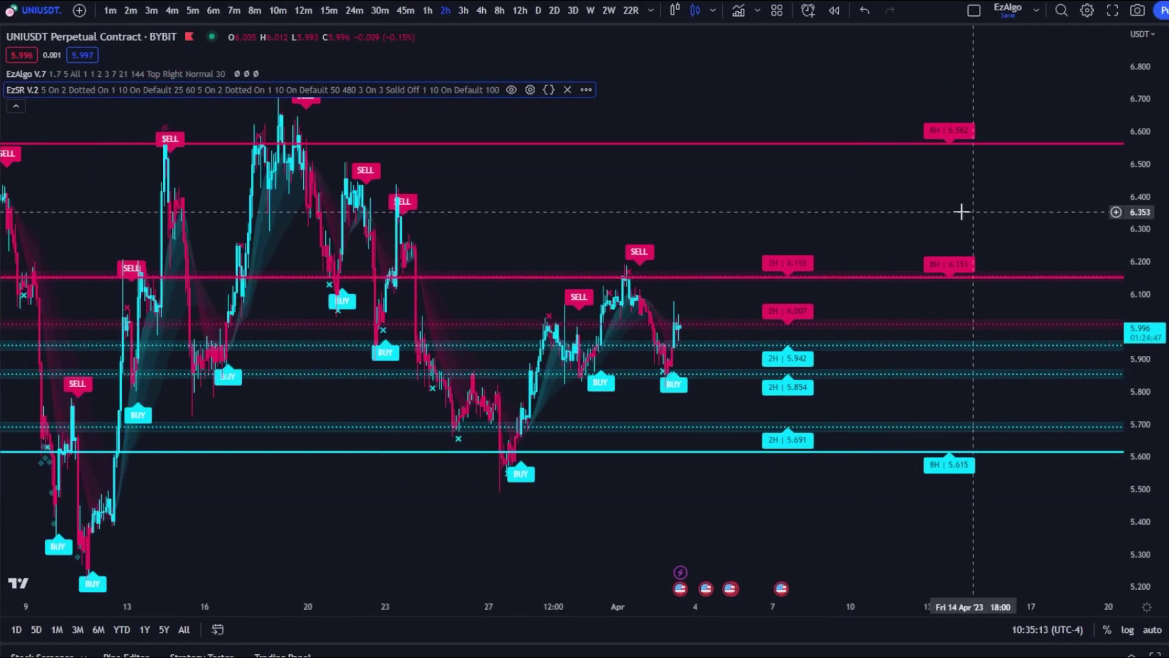
drag(1167, 347, 1167, 322)
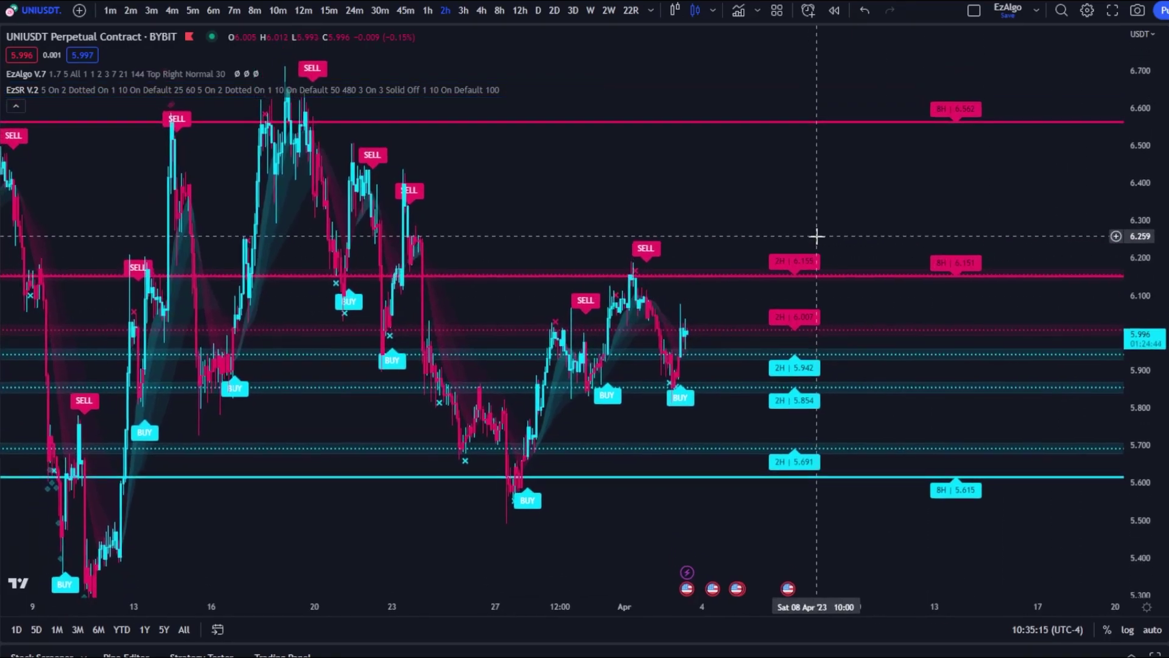
scroll(726, 276, up, 2)
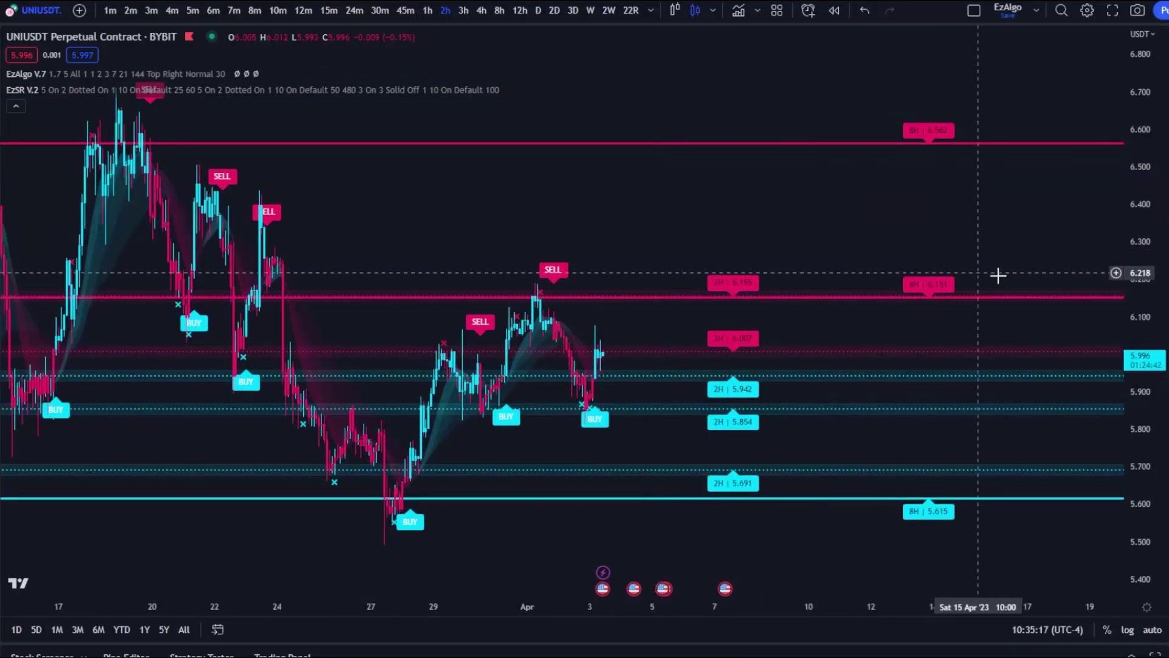
scroll(806, 339, up, 3)
mouse_move(300, 86)
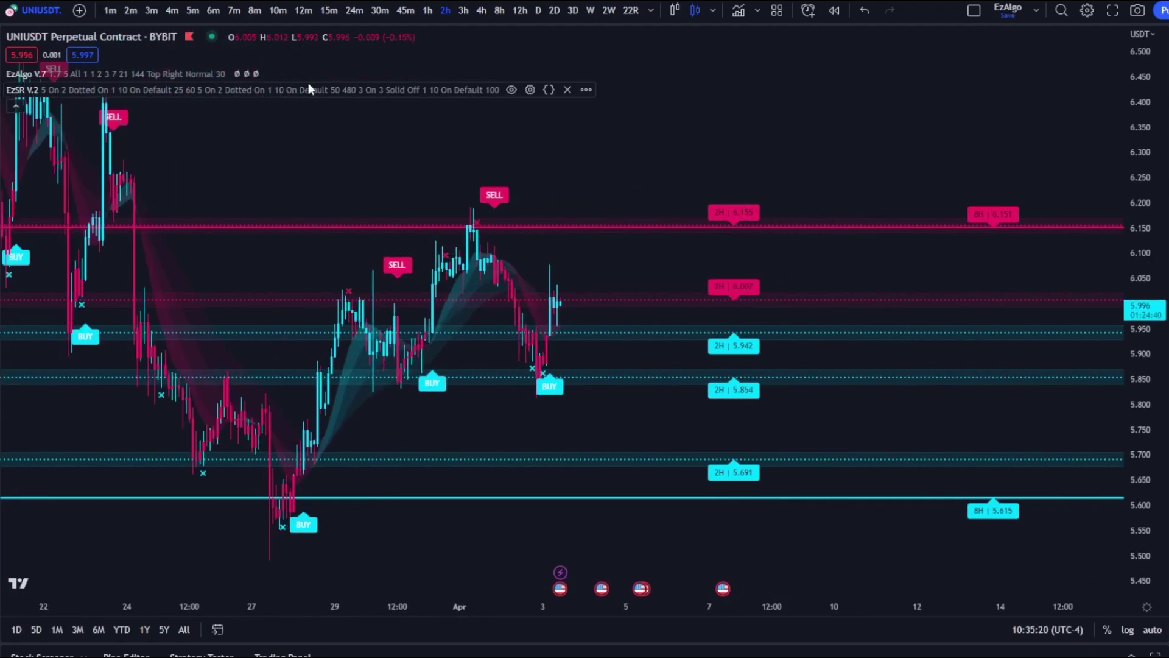
click(530, 90)
scroll(542, 343, down, 2)
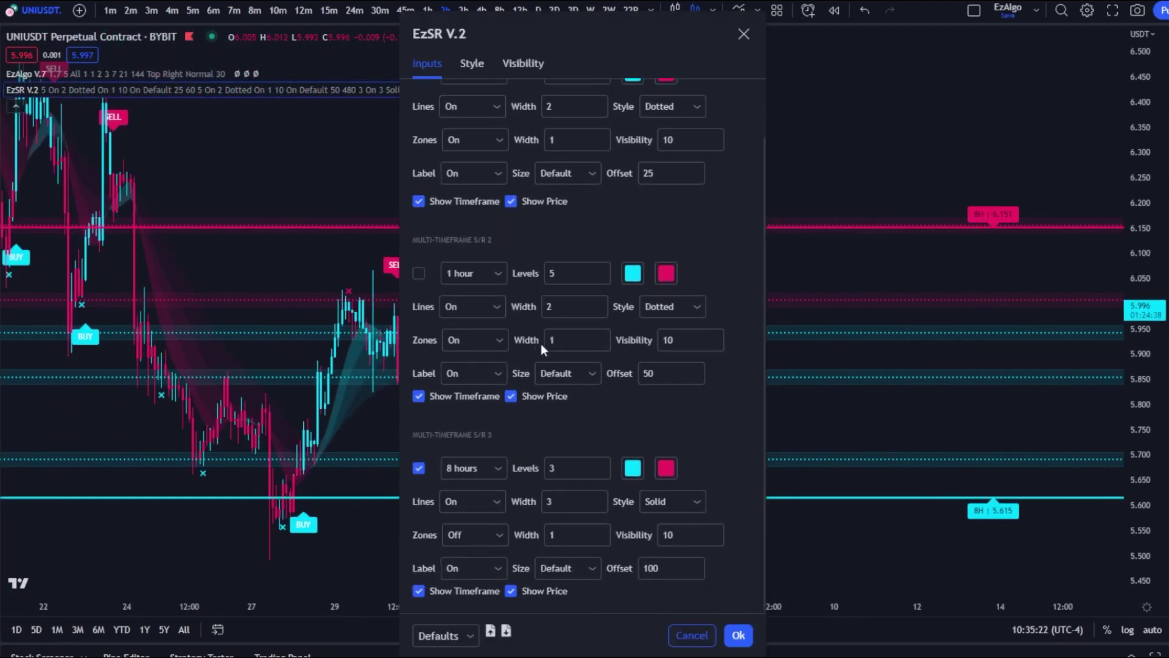
scroll(507, 309, up, 2)
scroll(553, 434, down, 2)
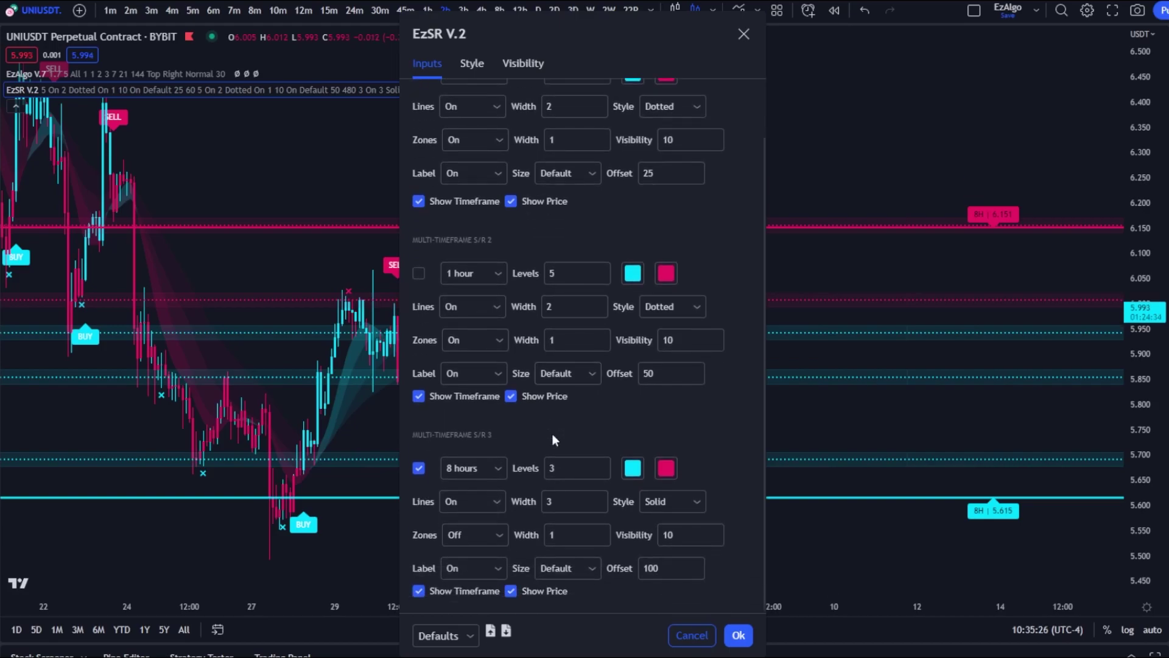
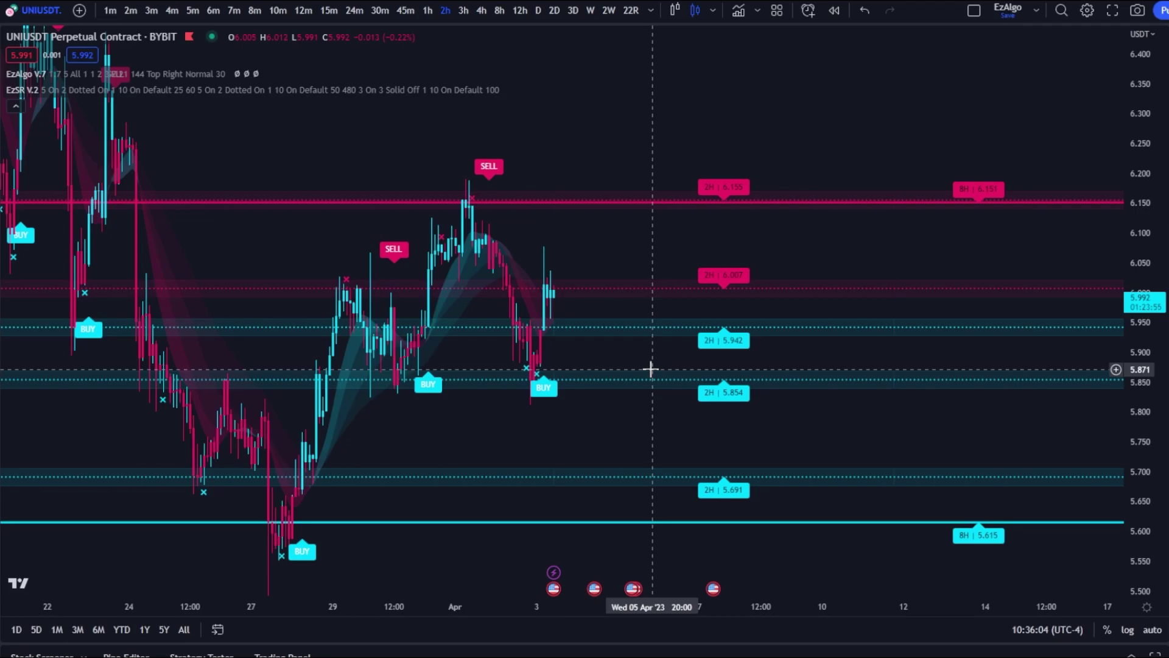
Draw a projected price path from the latest candle up to about 6.17, with a pullback and retest near 6.15, down to about 5.94
drag(651, 369, 611, 351)
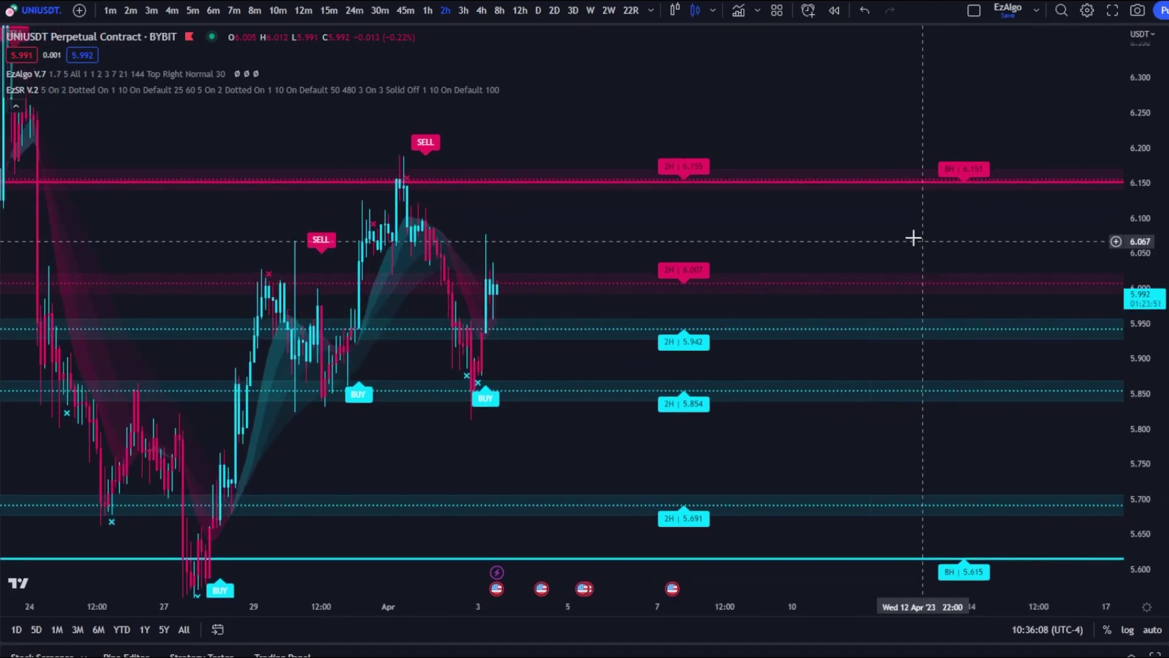
scroll(856, 232, down, 3)
scroll(731, 238, up, 4)
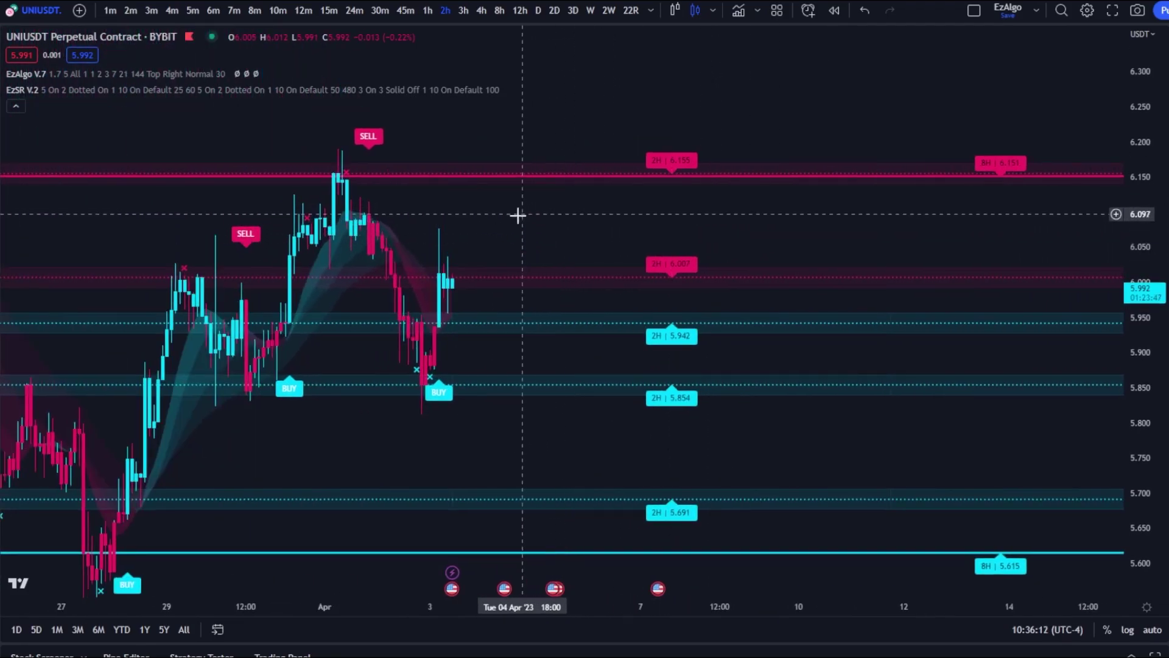
scroll(520, 270, down, 1)
click(543, 221)
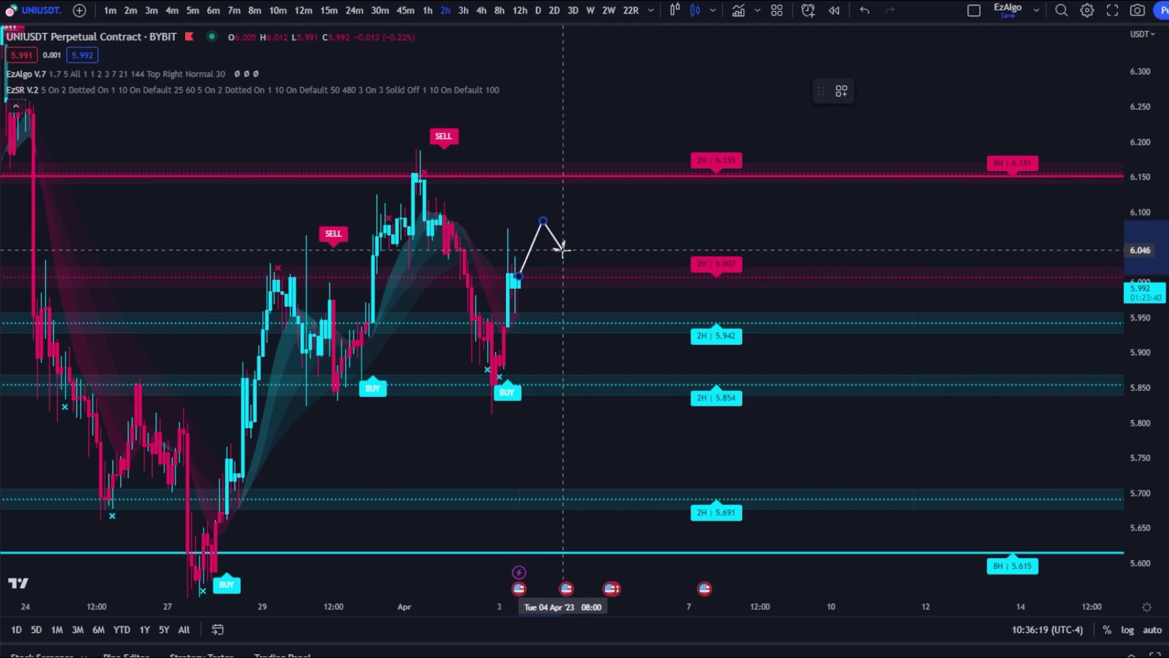
click(563, 251)
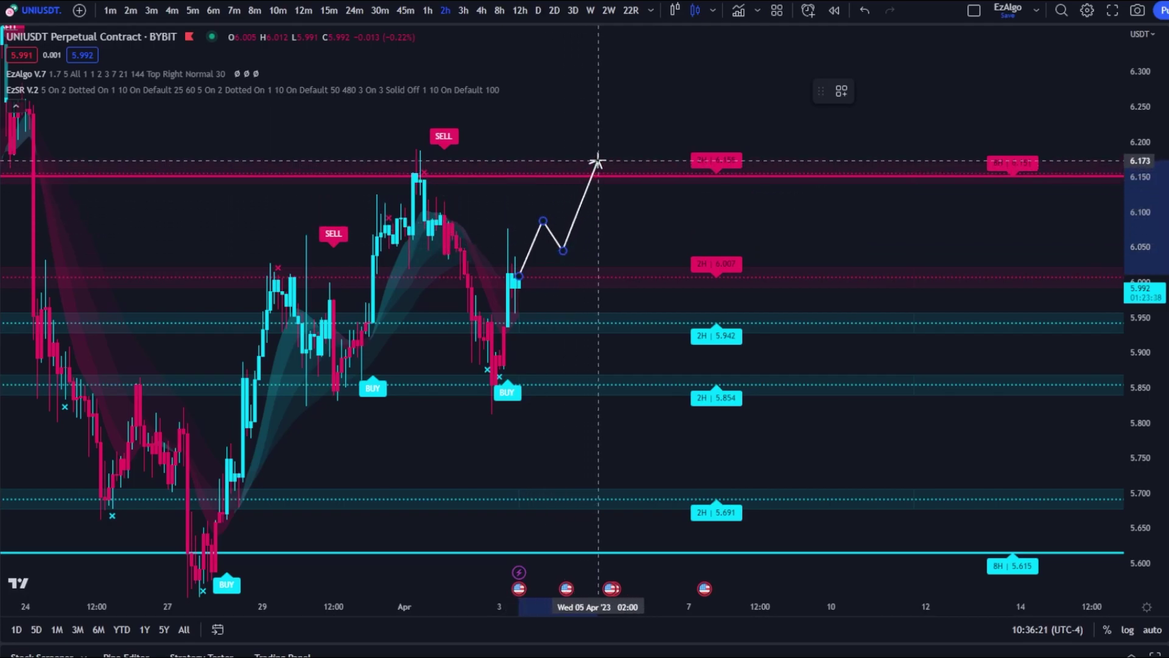
click(599, 161)
click(629, 214)
click(650, 173)
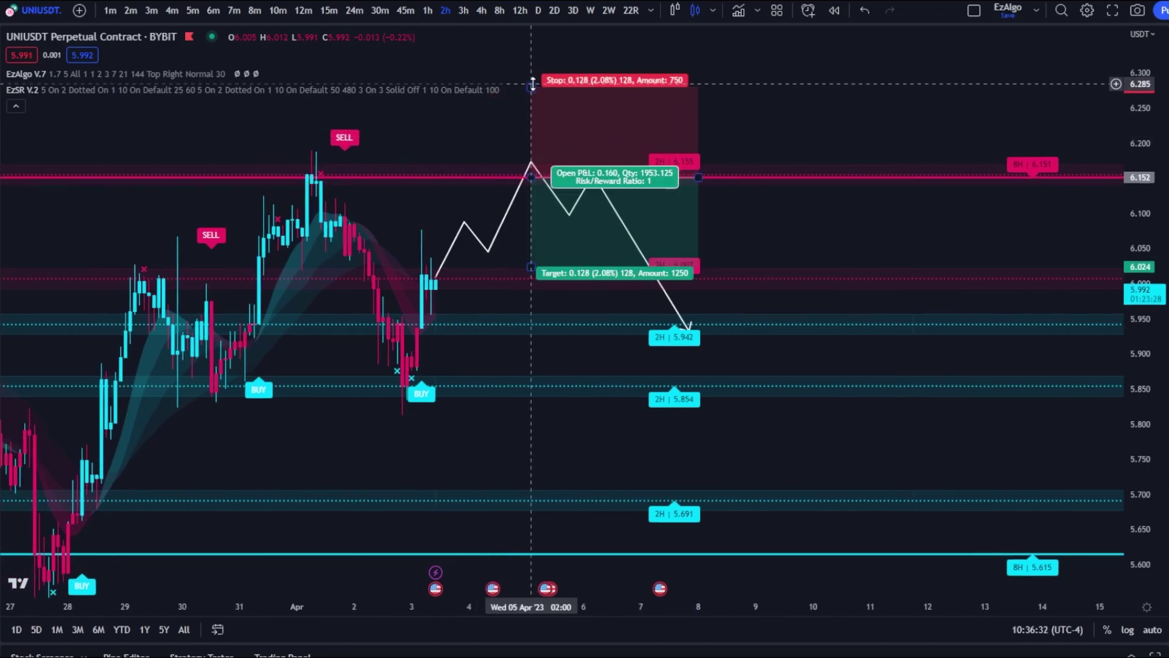
Place a short position with entry at 6.152, stop at 6.214 and target at 6.011, narrowing it to end near April 7
drag(532, 86, 532, 123)
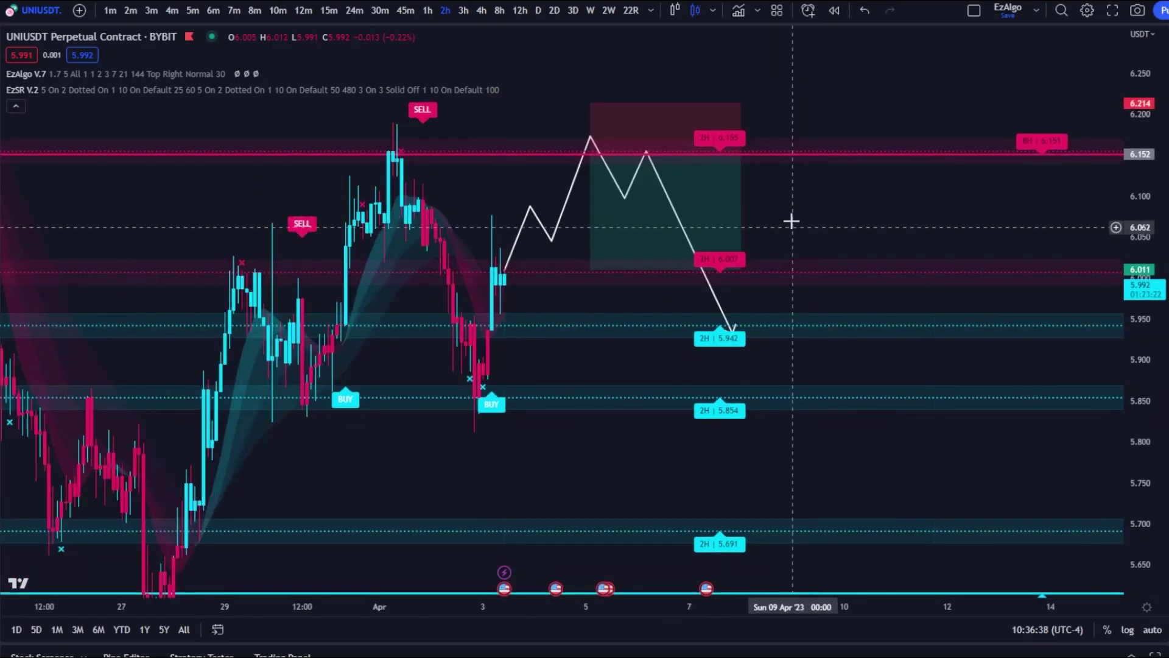
drag(745, 165, 693, 165)
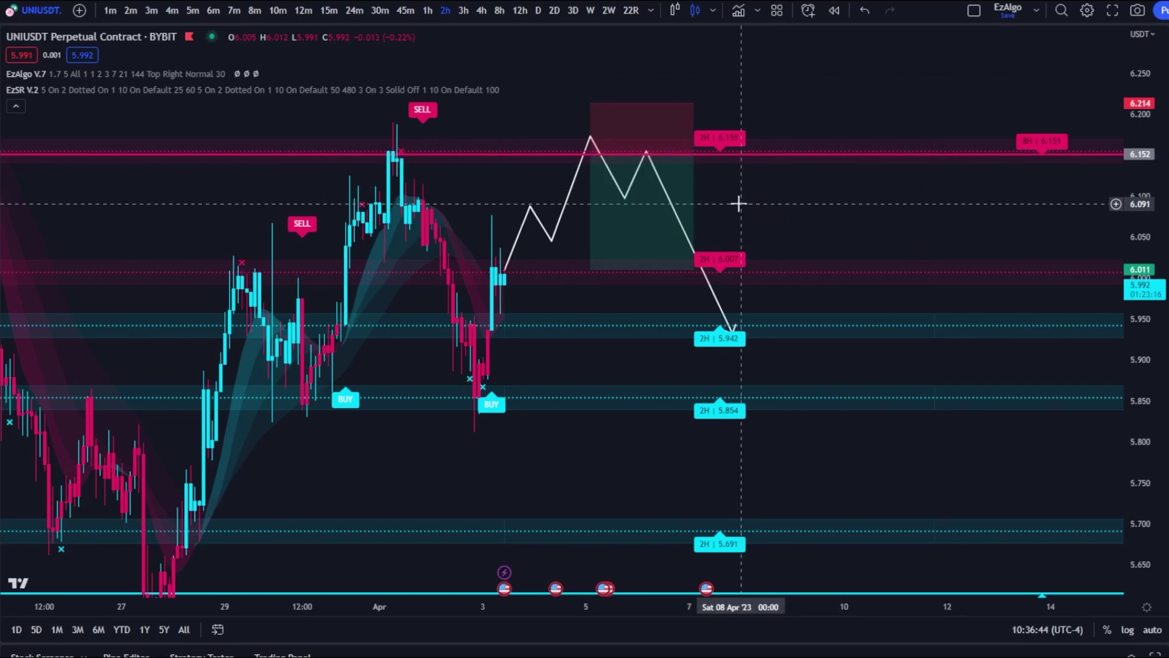
Circle the April 1 price peak at the 6.15 resistance with a freehand brush stroke
scroll(342, 173, up, 3)
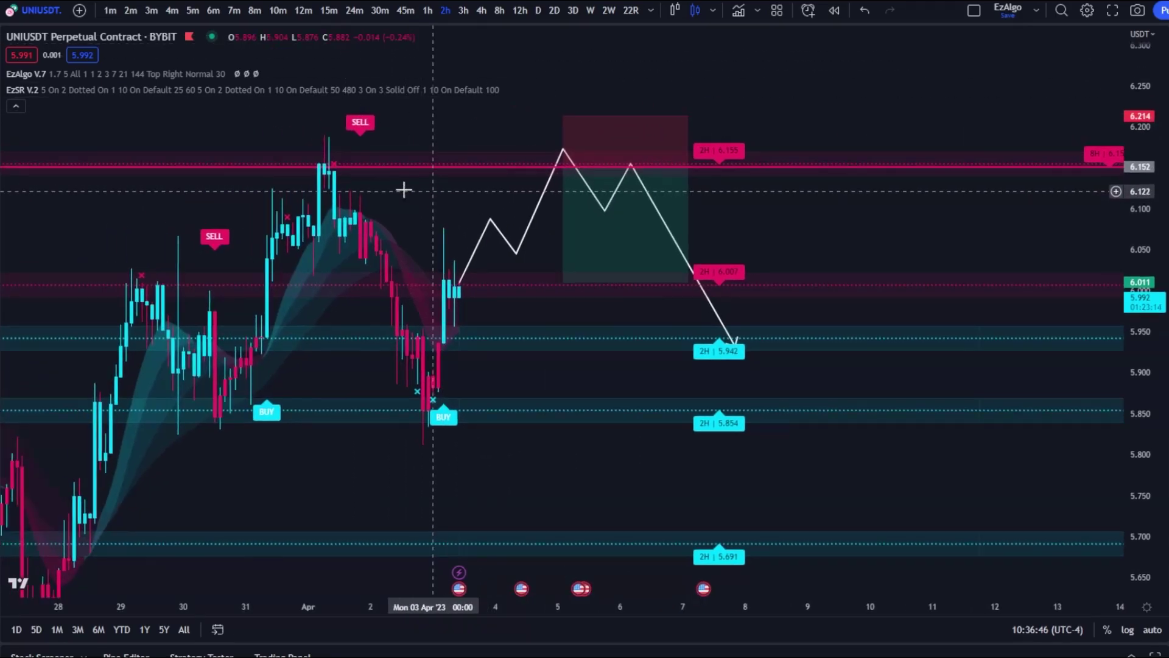
click(308, 130)
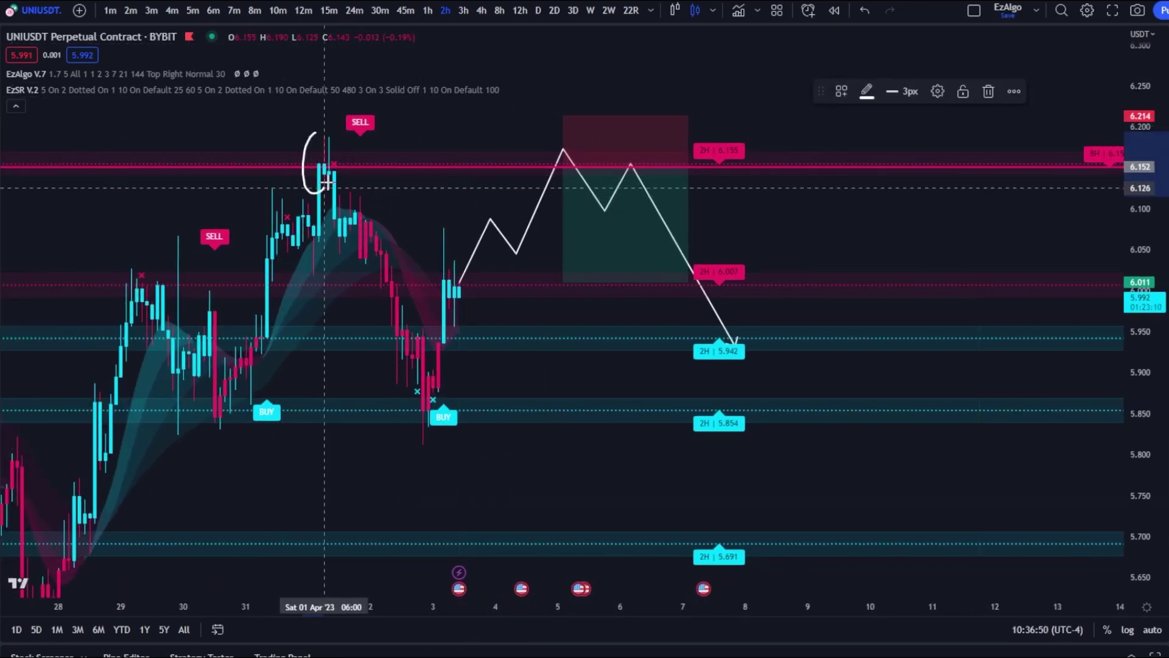
drag(313, 125, 277, 227)
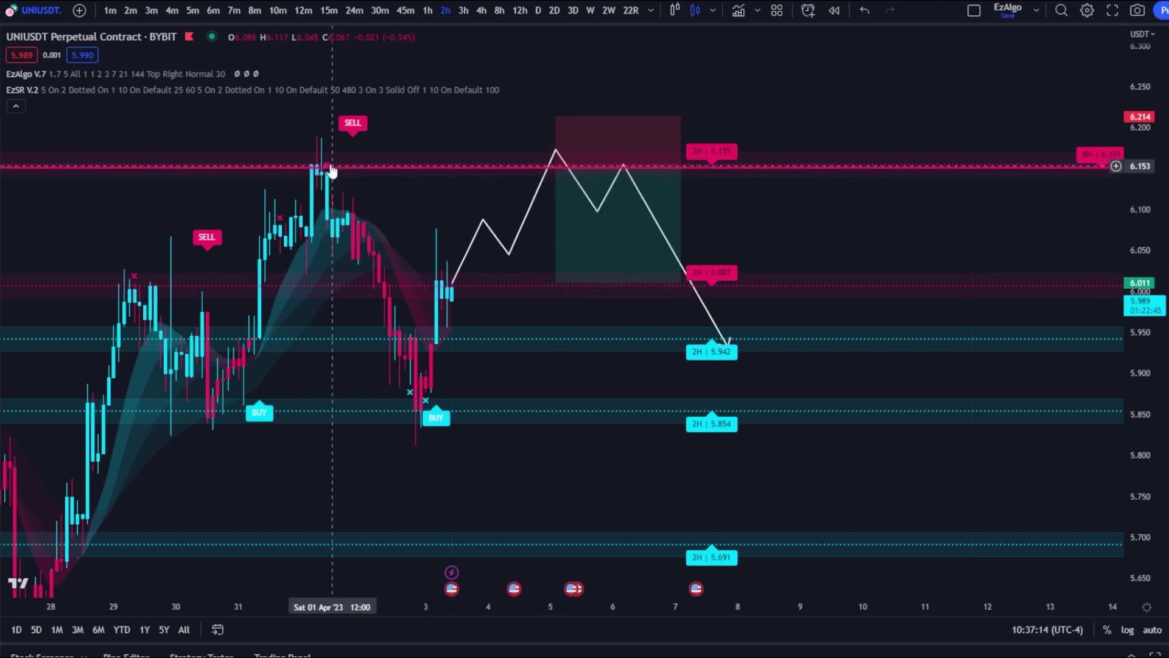
scroll(496, 191, right, 2)
scroll(495, 191, down, 2)
scroll(488, 209, up, 2)
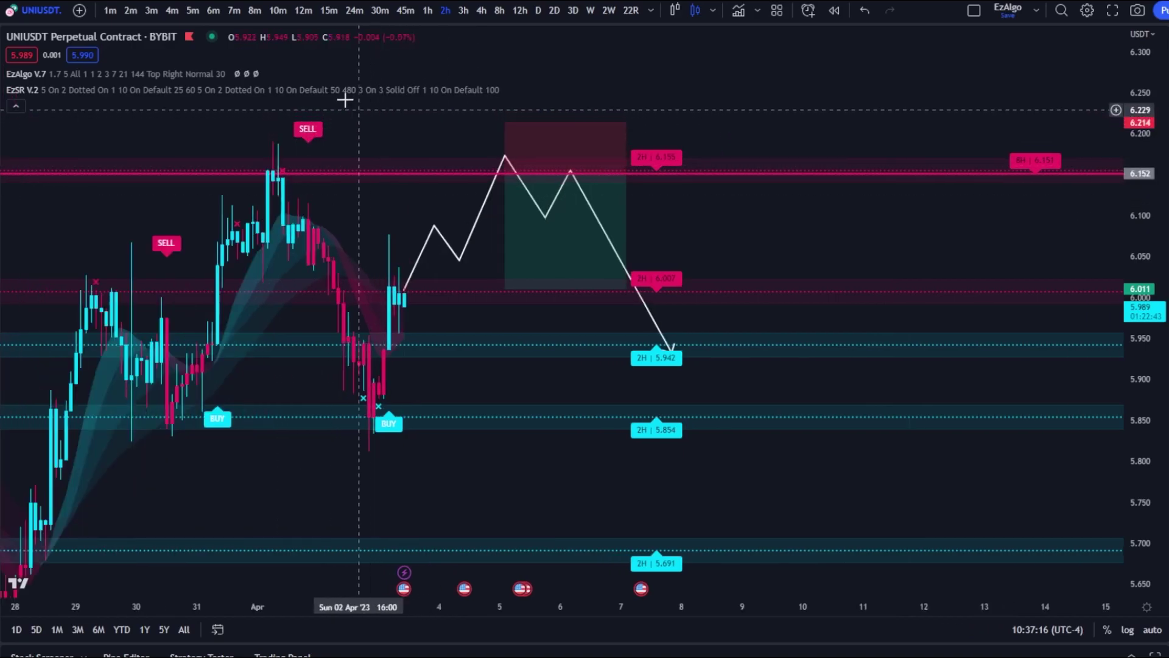
Switch the UNIUSDT chart to the 15-minute timeframe with Heikin Ashi candles and show the projected path beside the short position
click(329, 11)
scroll(639, 239, down, 5)
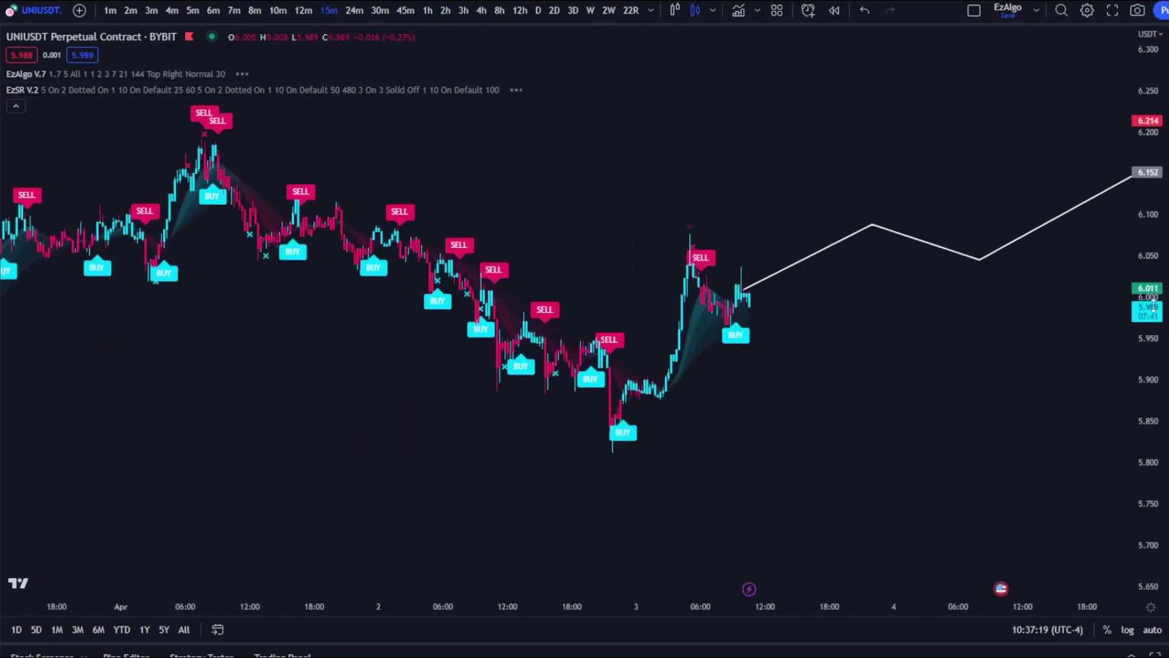
click(674, 11)
scroll(791, 183, up, 3)
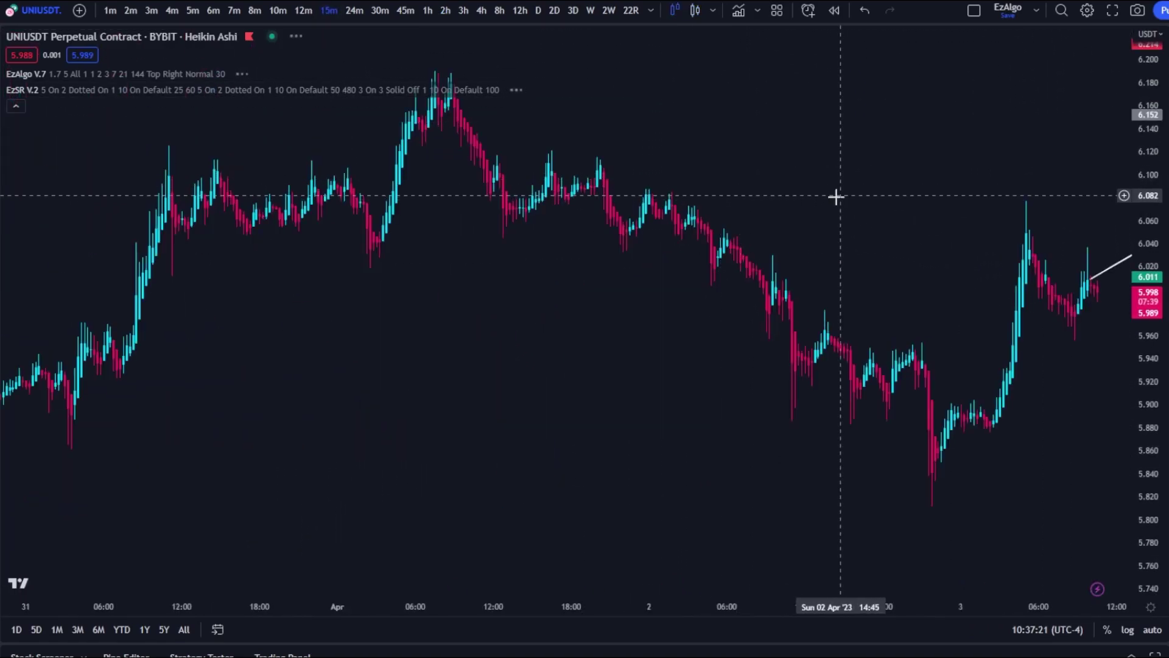
scroll(837, 196, right, 5)
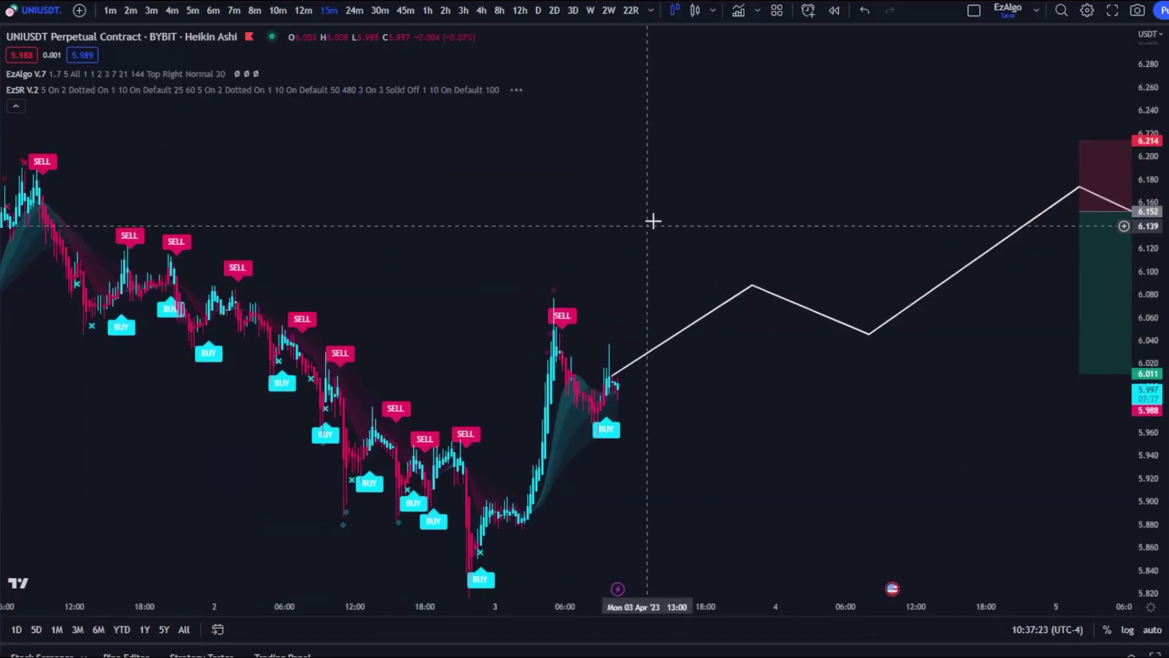
drag(653, 221, 574, 339)
drag(668, 327, 498, 382)
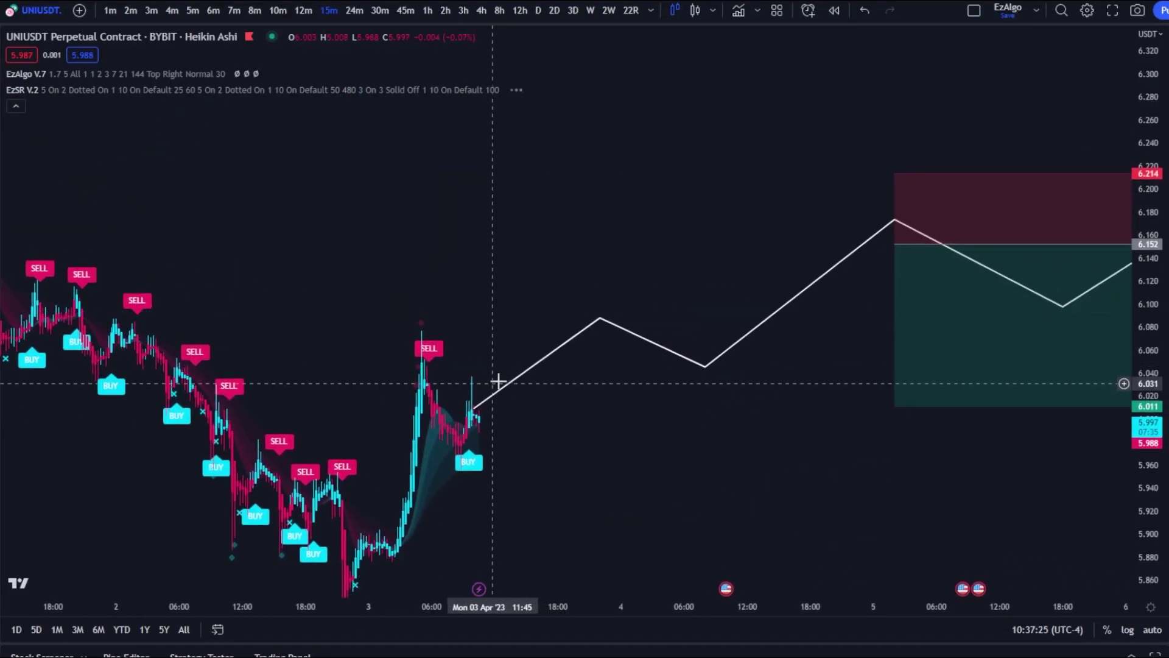
scroll(652, 248, down, 3)
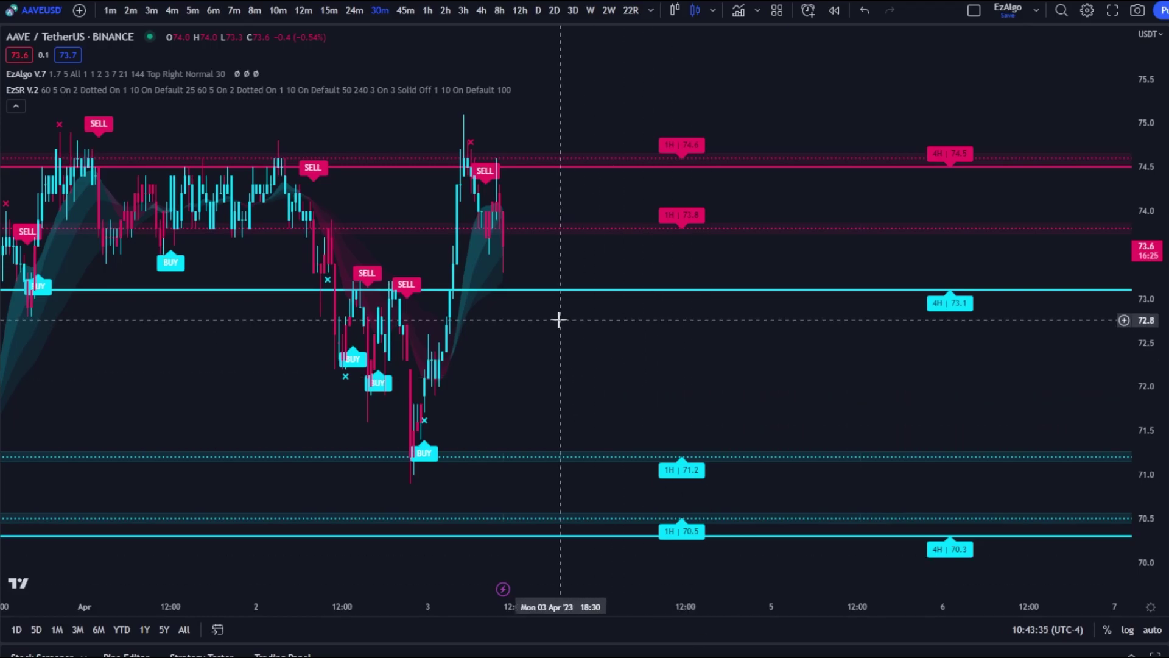
Start bar replay on the 30-minute AAVE chart at the early April 3 rally and advance it toward the 74.5 resistance
scroll(579, 323, up, 3)
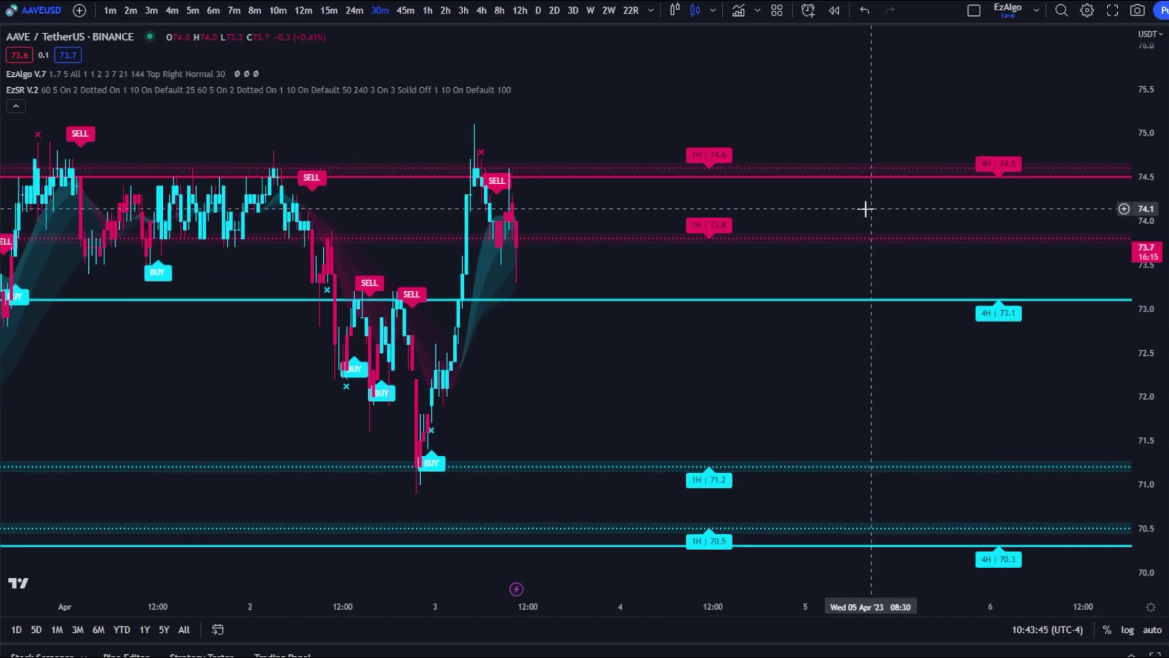
click(834, 10)
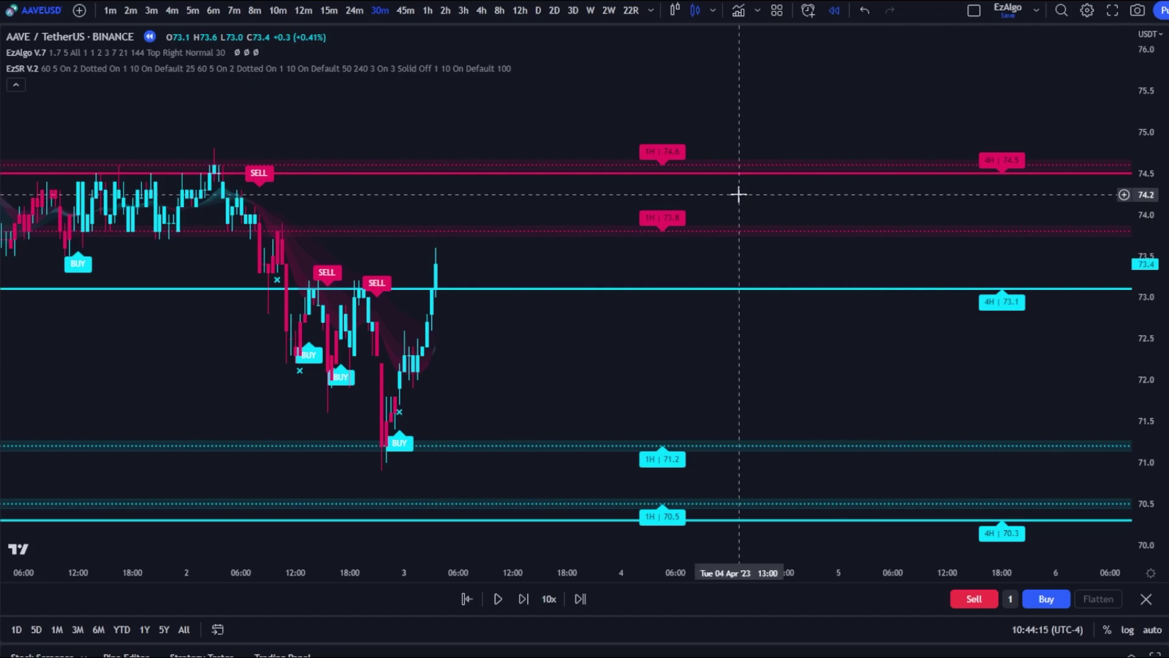
scroll(594, 295, down, 3)
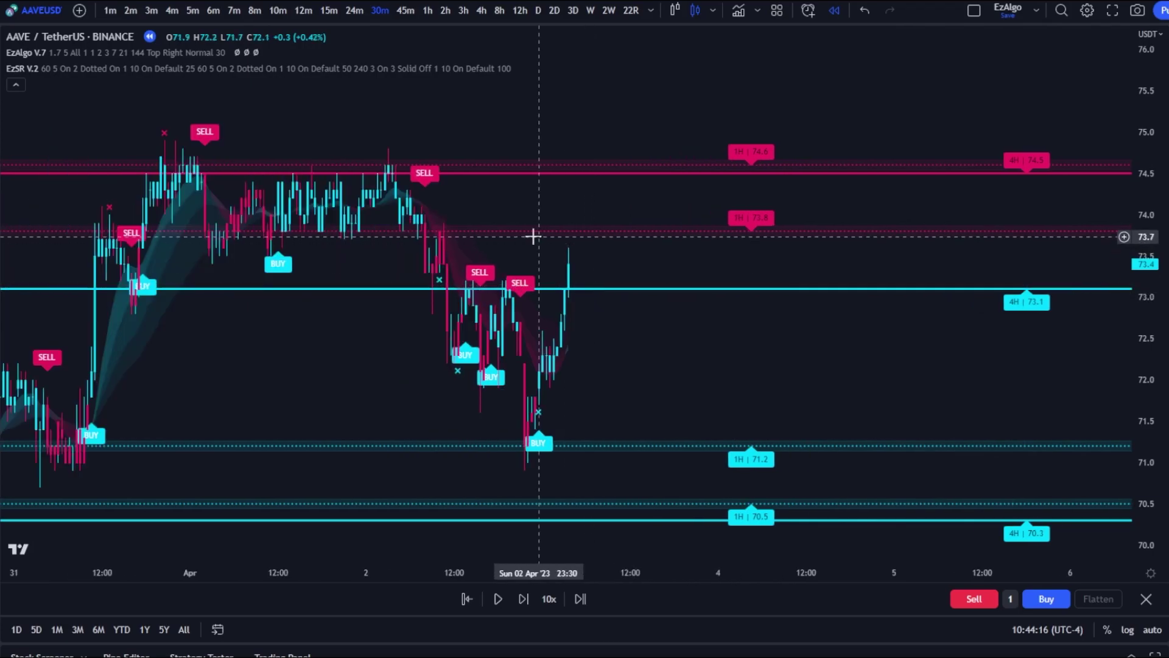
scroll(579, 209, up, 2)
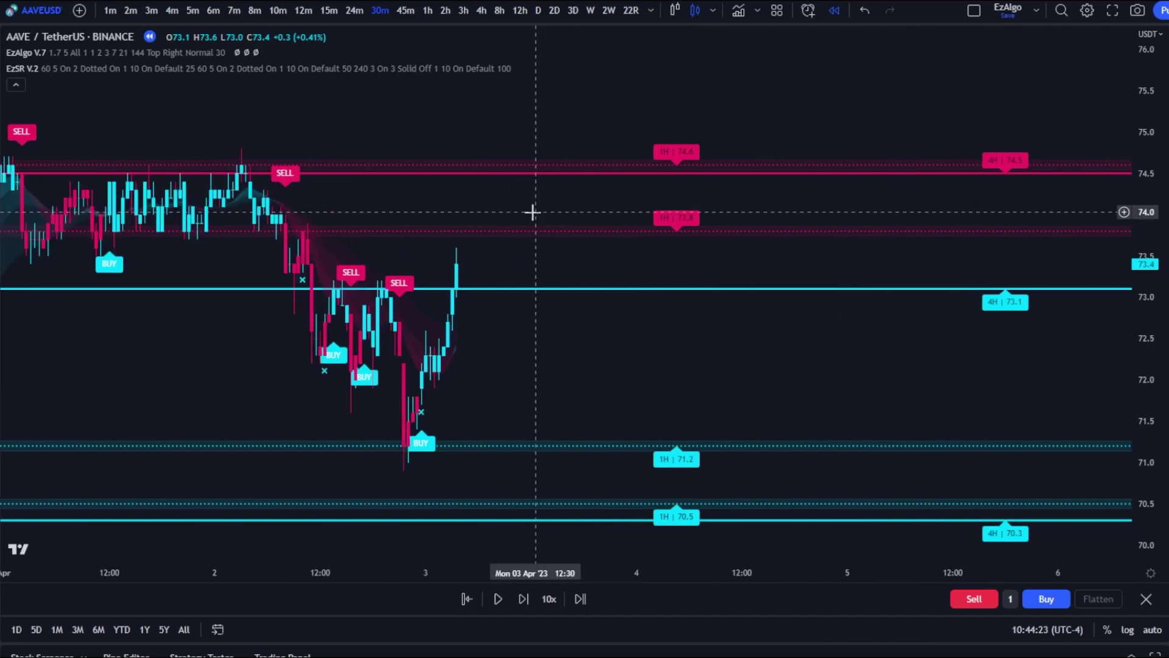
key(shift+Right)
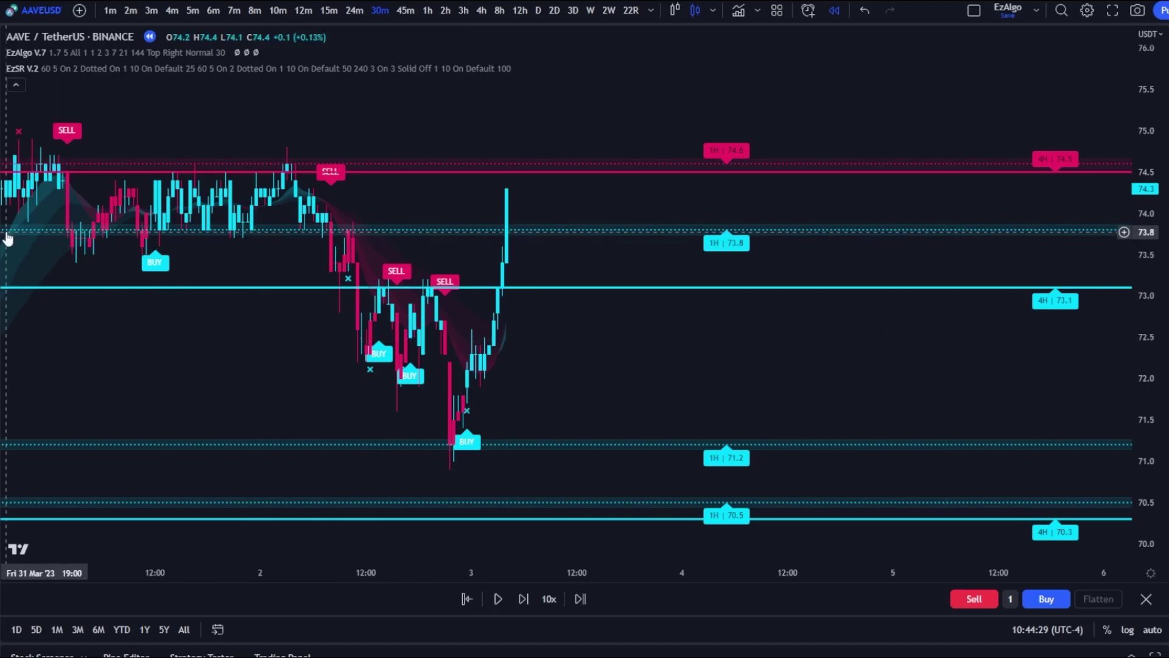
Place a short position at the 4H resistance with entry at 74.5, stop at 75.3 and target at the 73.1 support
click(8, 214)
click(61, 214)
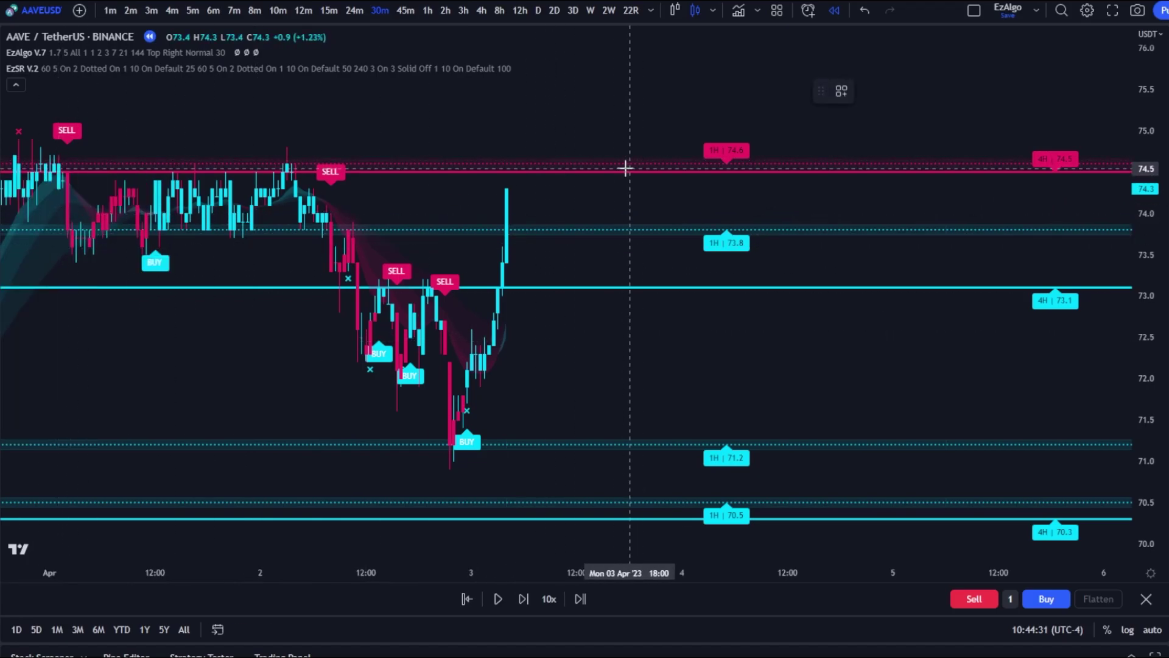
scroll(619, 170, down, 1)
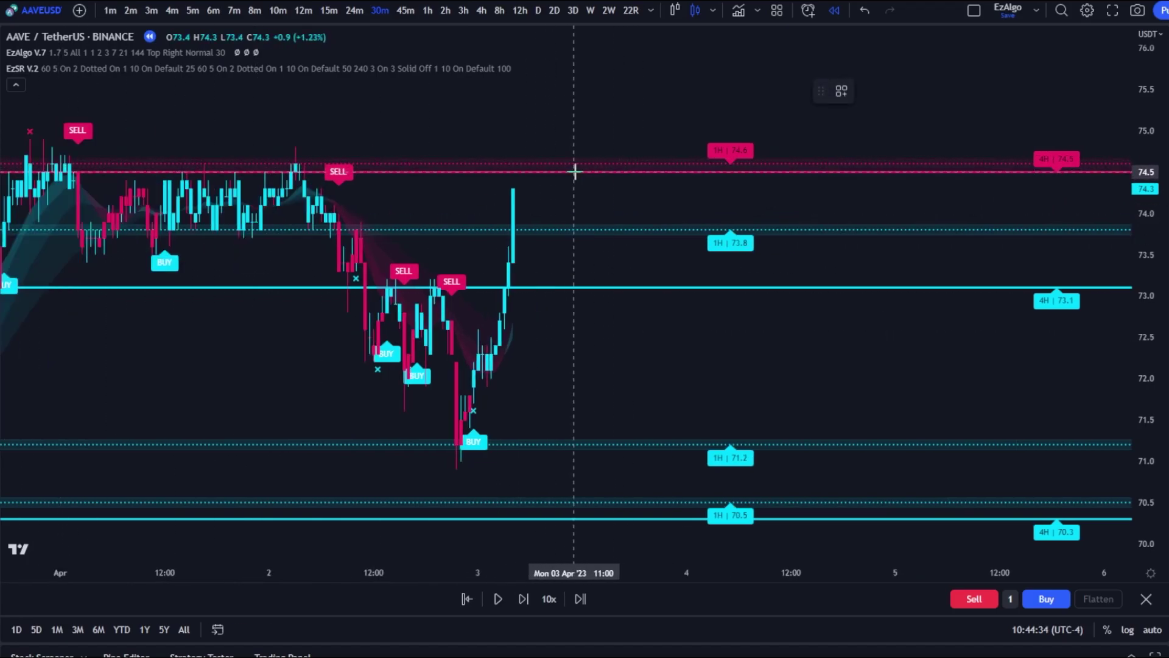
click(575, 172)
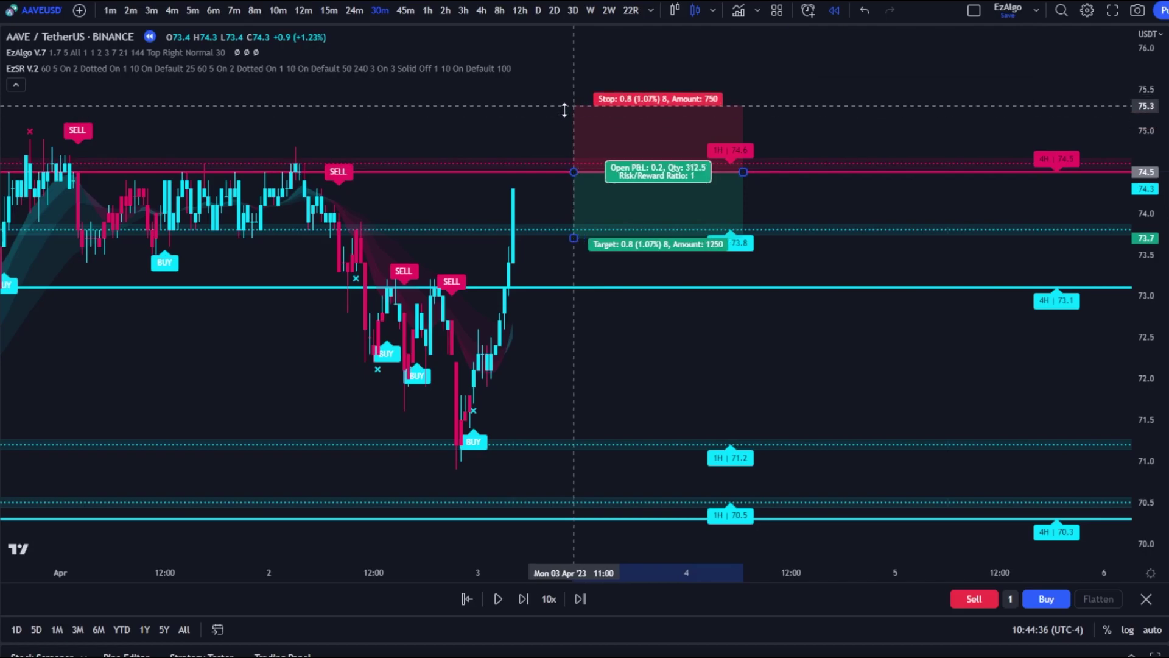
drag(574, 172, 564, 182)
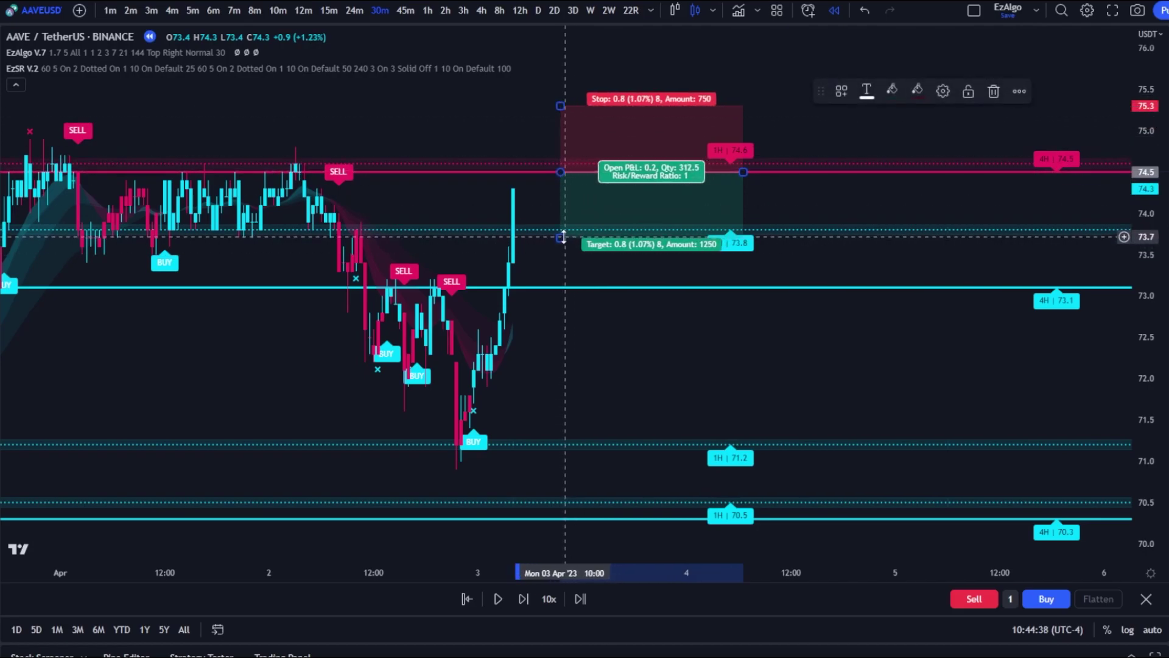
drag(563, 236, 564, 286)
drag(561, 175, 556, 175)
click(582, 394)
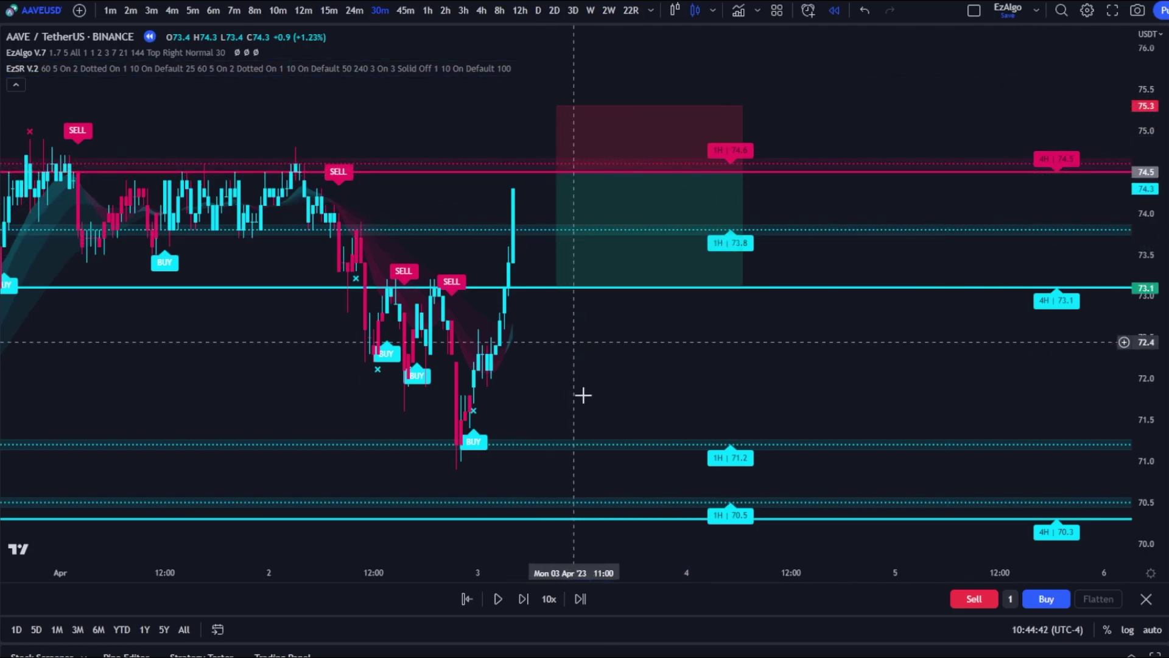
Advance the replay to April 3 06:00 and move the short position there with entry at 74.4, stop at 75.2 and target at 73.1
drag(515, 584, 536, 584)
mouse_move(498, 175)
mouse_down()
mouse_move(453, 163)
mouse_move(470, 170)
mouse_move(463, 182)
mouse_up()
click(522, 600)
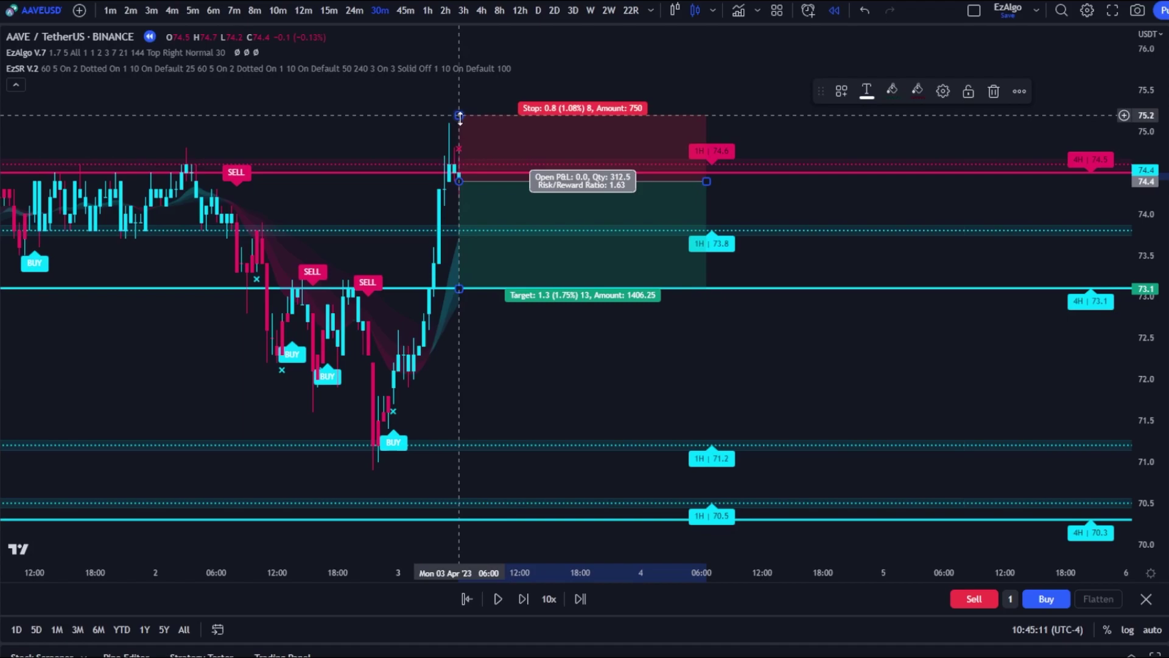
click(750, 338)
Advance the replay past the SELL signal to the latest candle and examine the short's progress toward the 73.1 target
scroll(609, 363, down, 1)
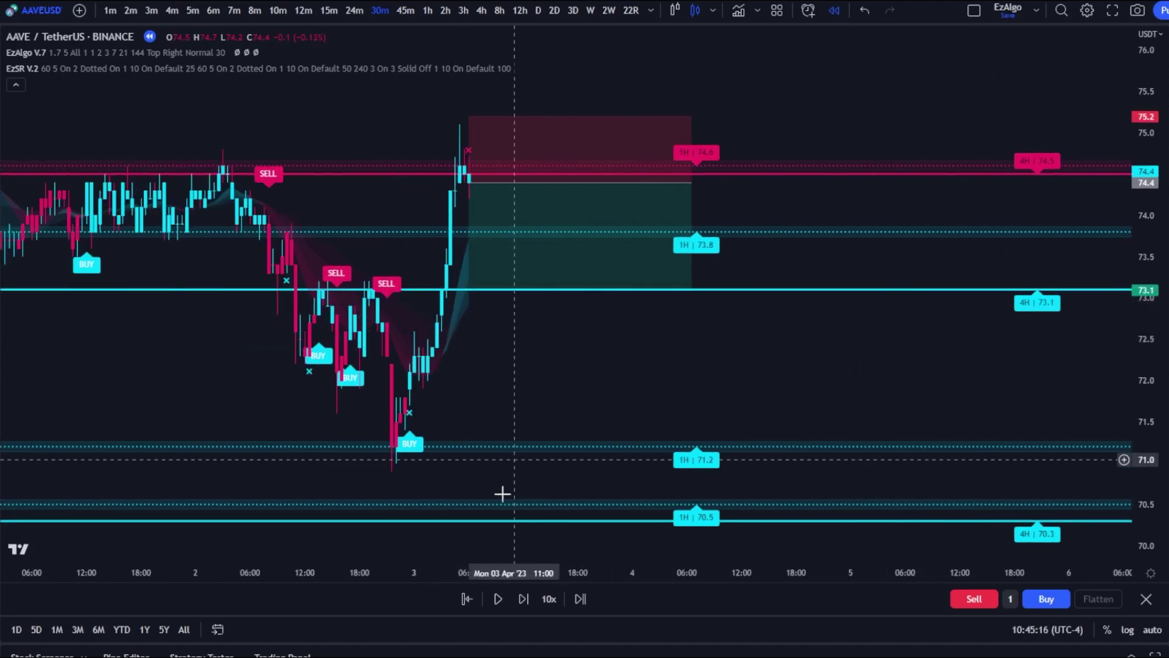
click(523, 599)
click(523, 600)
click(523, 599)
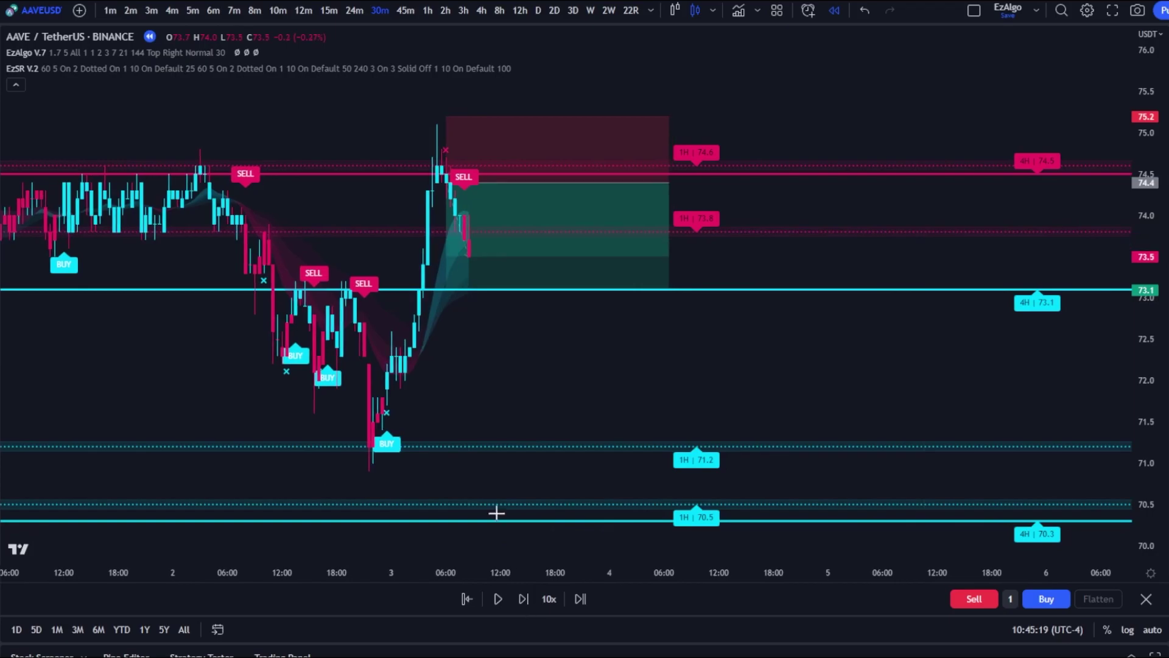
scroll(585, 305, up, 3)
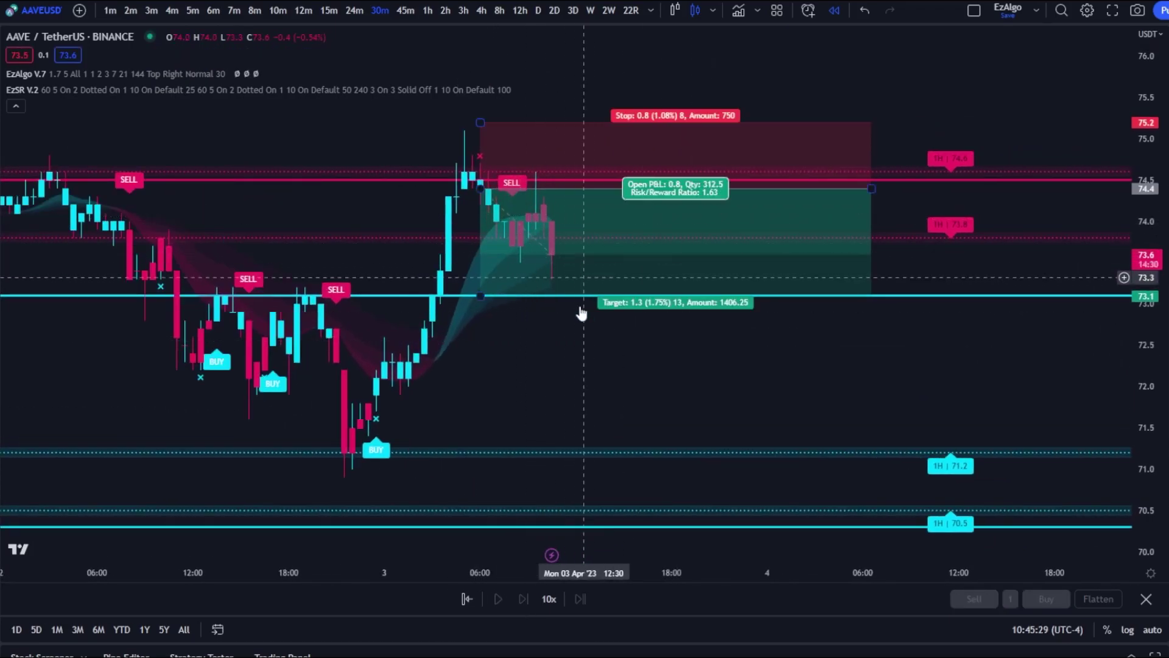
drag(581, 313, 539, 323)
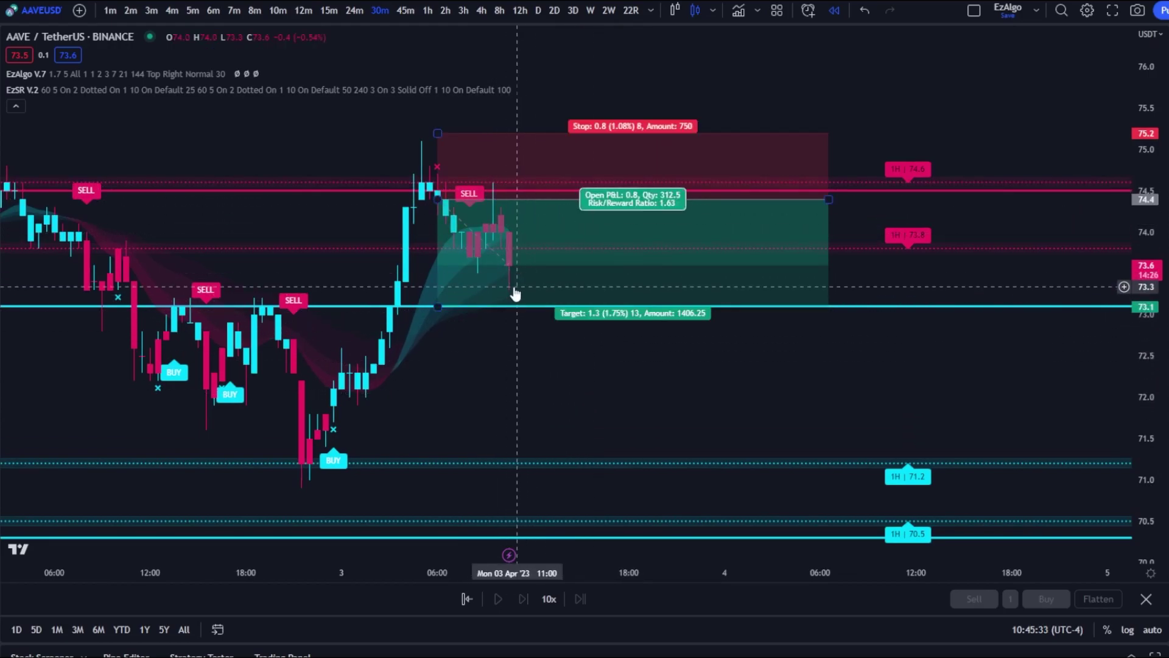
scroll(659, 312, down, 5)
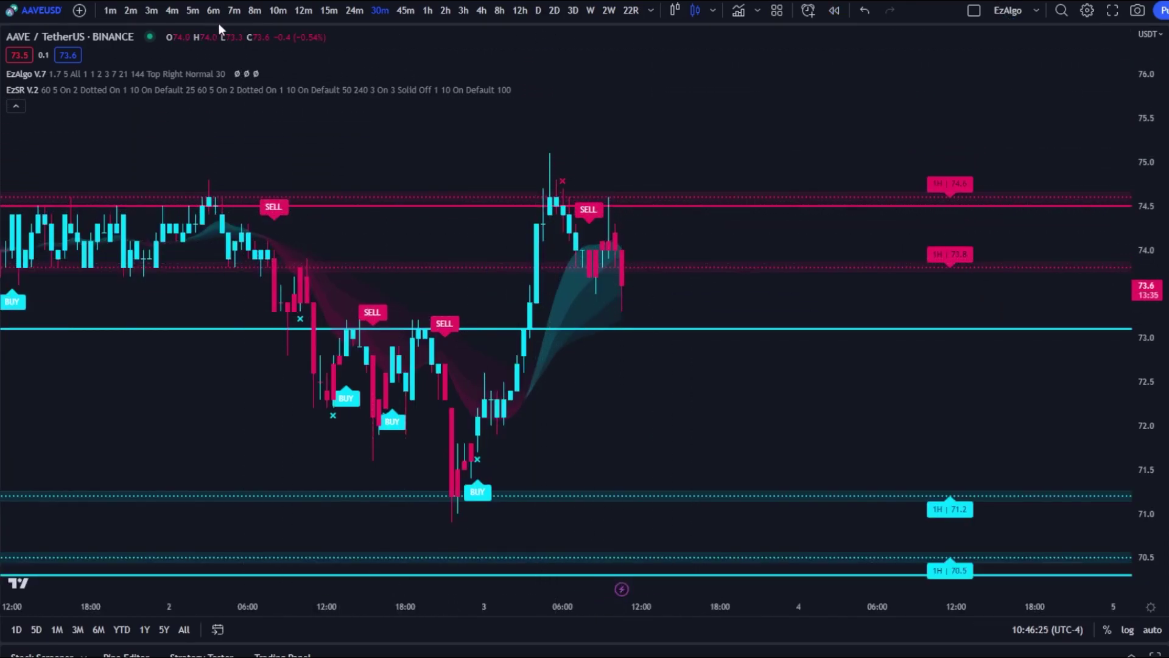
Switch the AAVE chart to the 5-minute timeframe with Heikin Ashi candles and examine the SELL signals at the 74.5 resistance
click(192, 10)
click(695, 11)
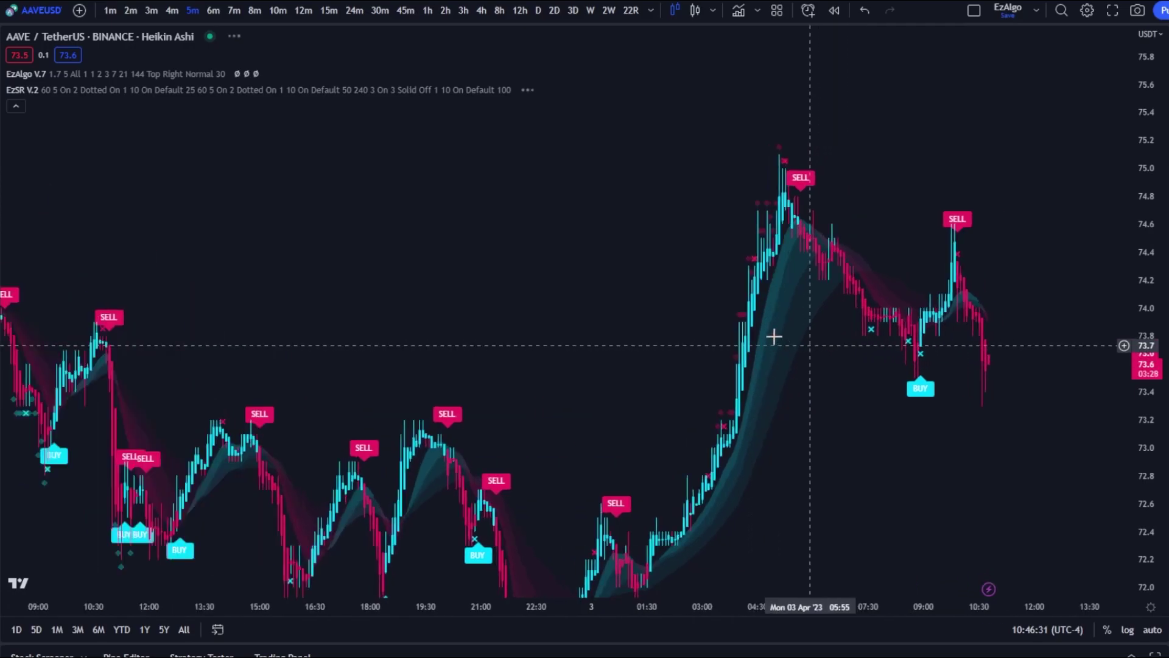
scroll(702, 303, up, 5)
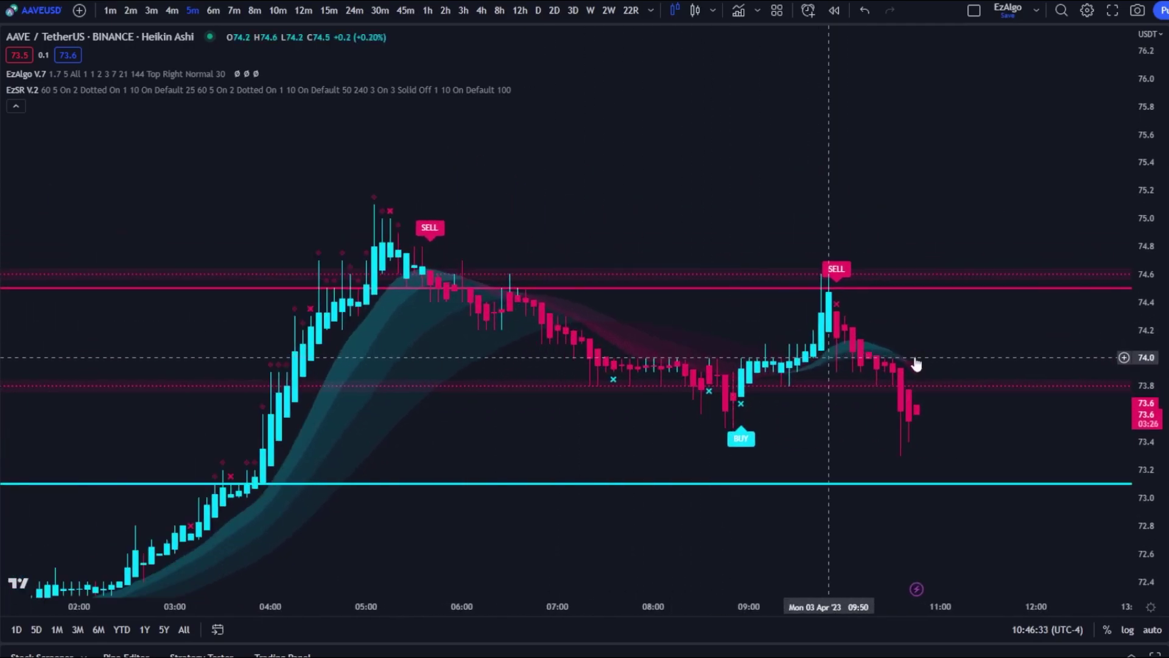
scroll(636, 381, left, 2)
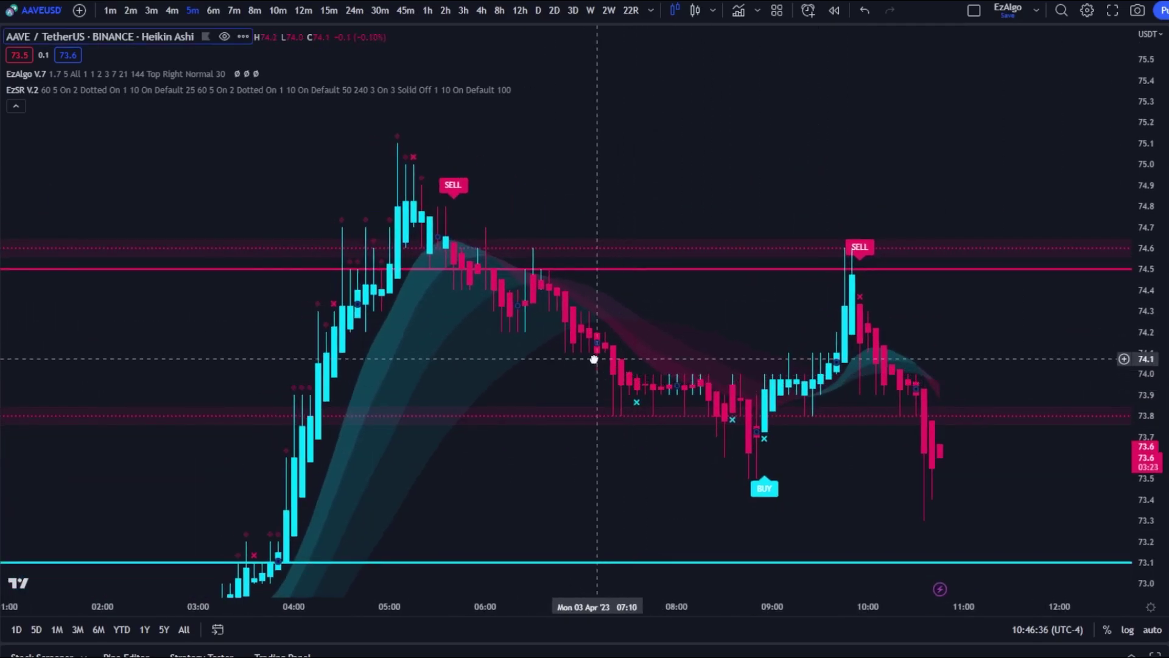
mouse_move(322, 93)
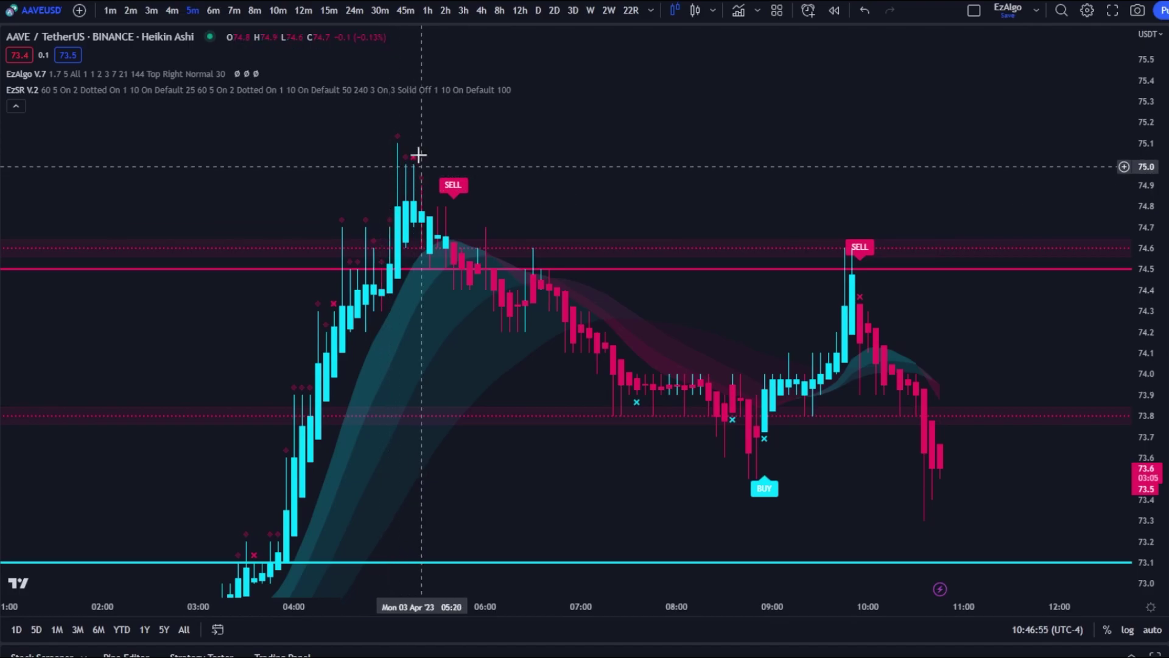
scroll(566, 161, up, 3)
scroll(494, 248, down, 3)
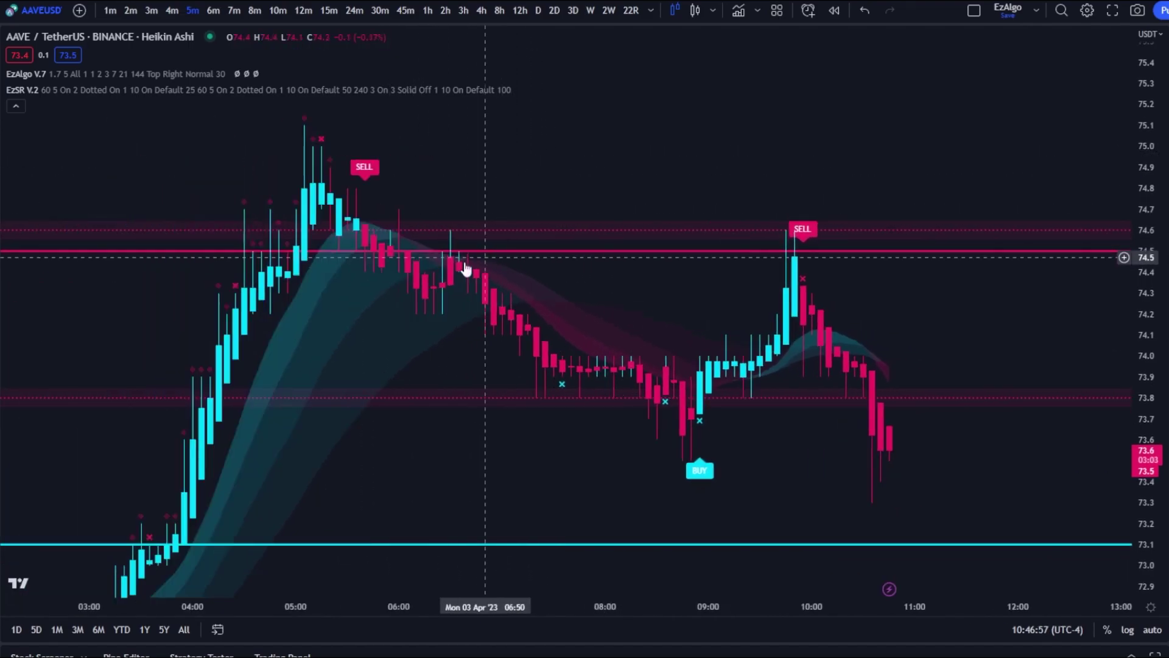
Place a short position after the first SELL signal at April 3 05:45, with entry at 74.5, stop at 75.1 and target at 73.6
click(3, 195)
click(30, 213)
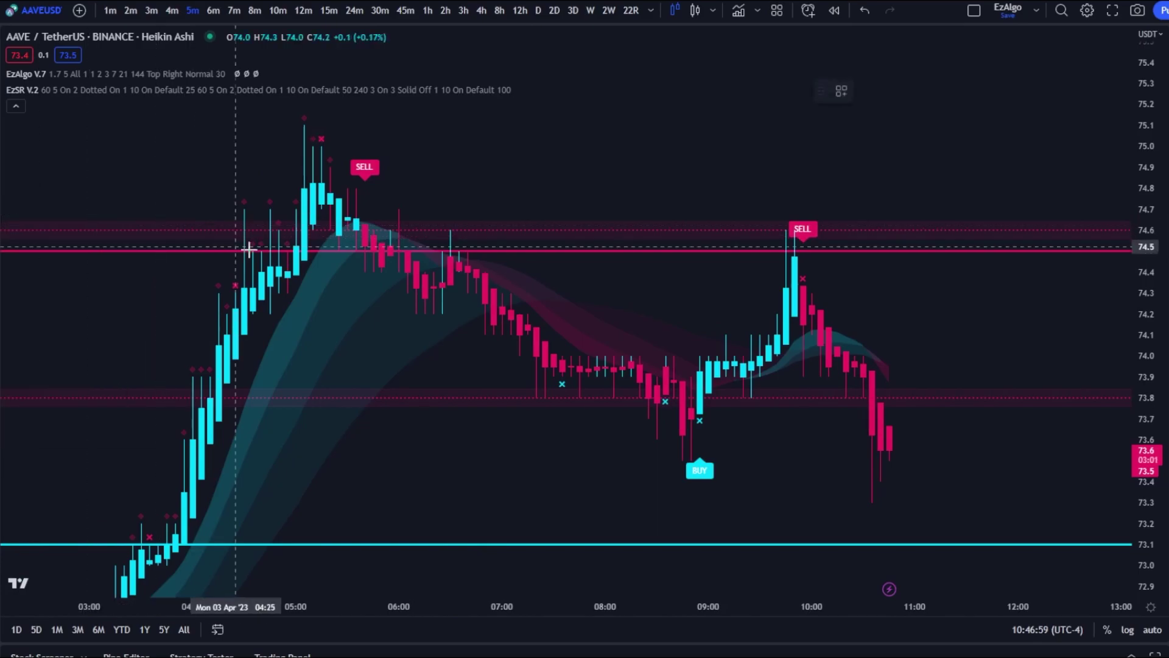
click(369, 257)
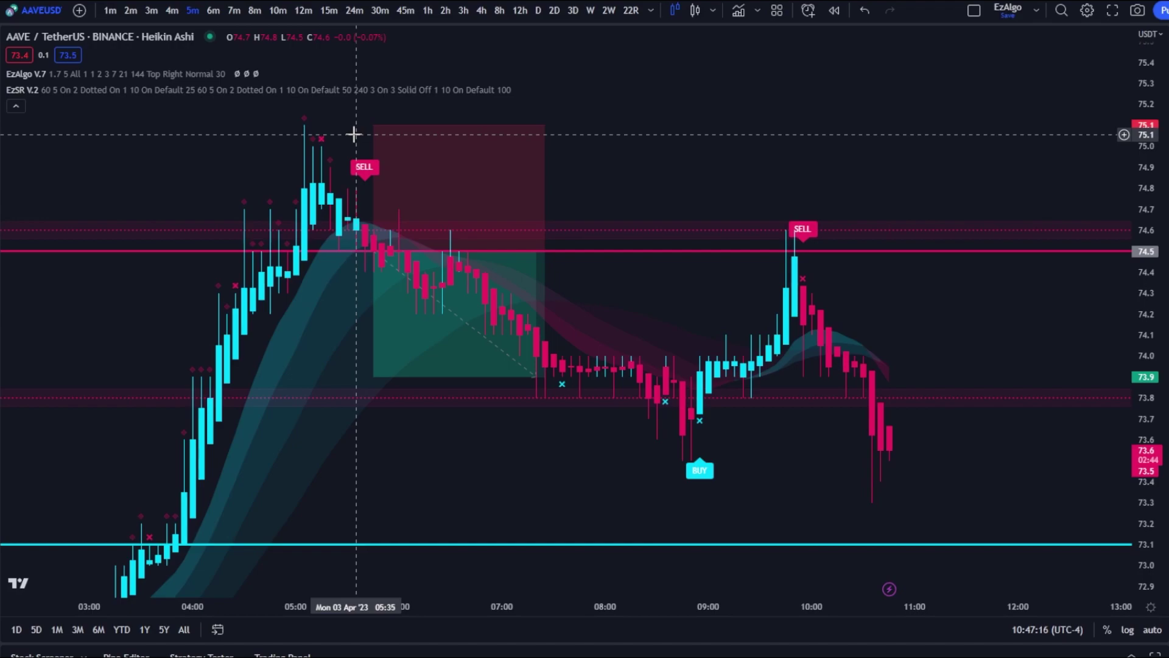
click(374, 160)
drag(374, 125, 374, 119)
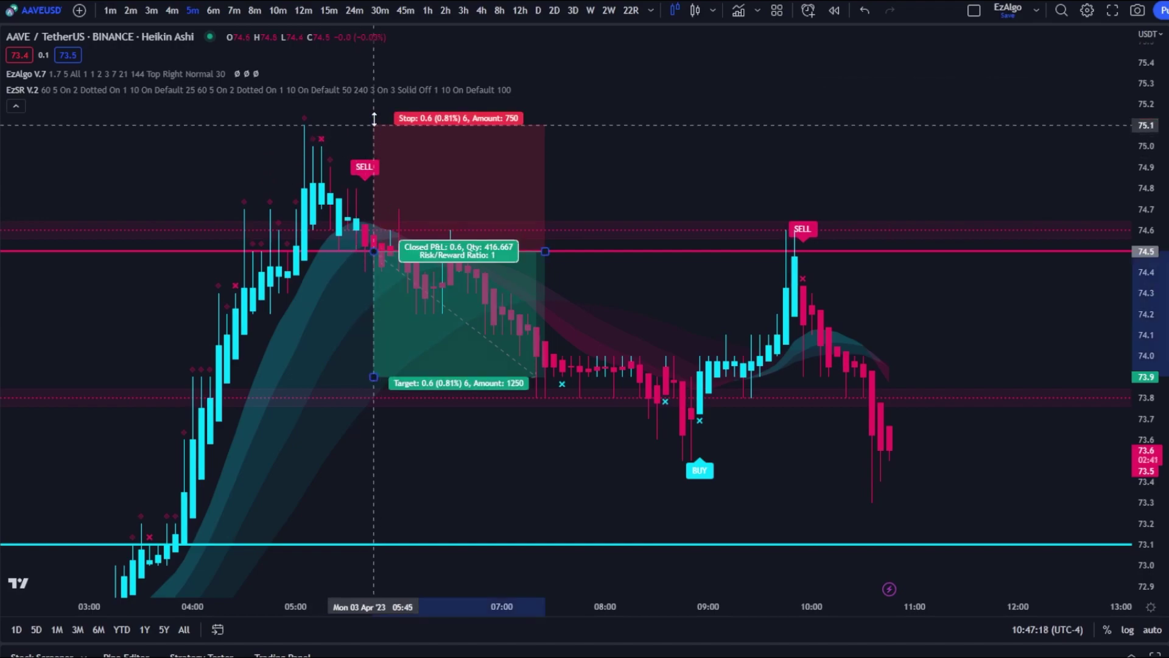
drag(360, 281, 392, 274)
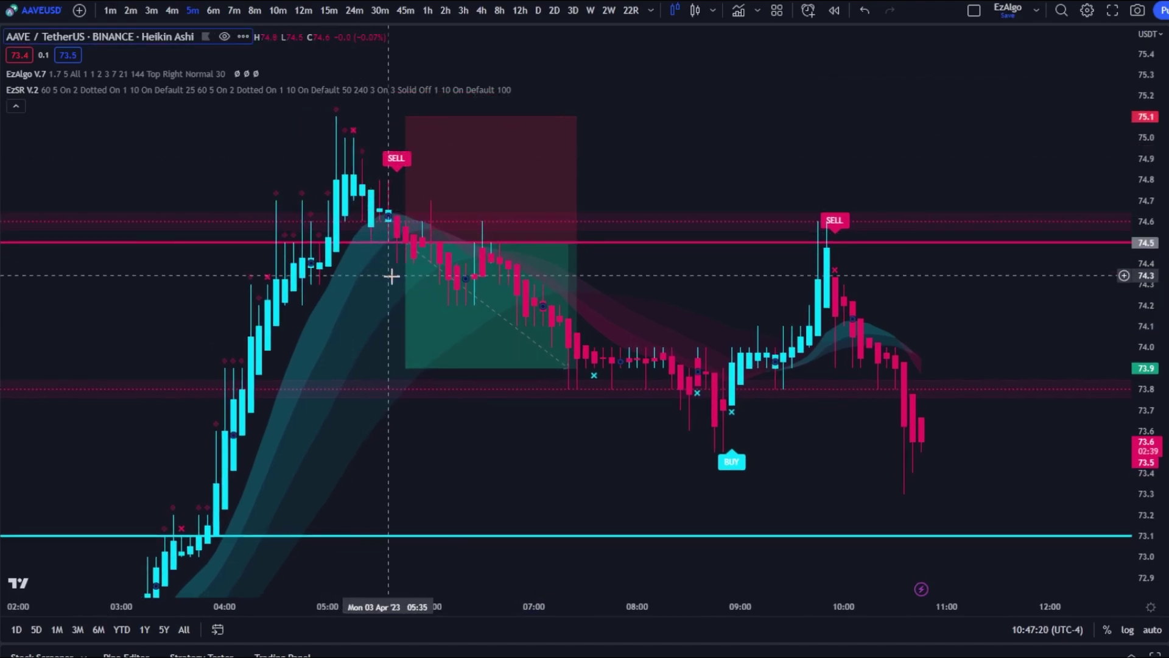
drag(411, 361, 410, 425)
scroll(477, 418, up, 1)
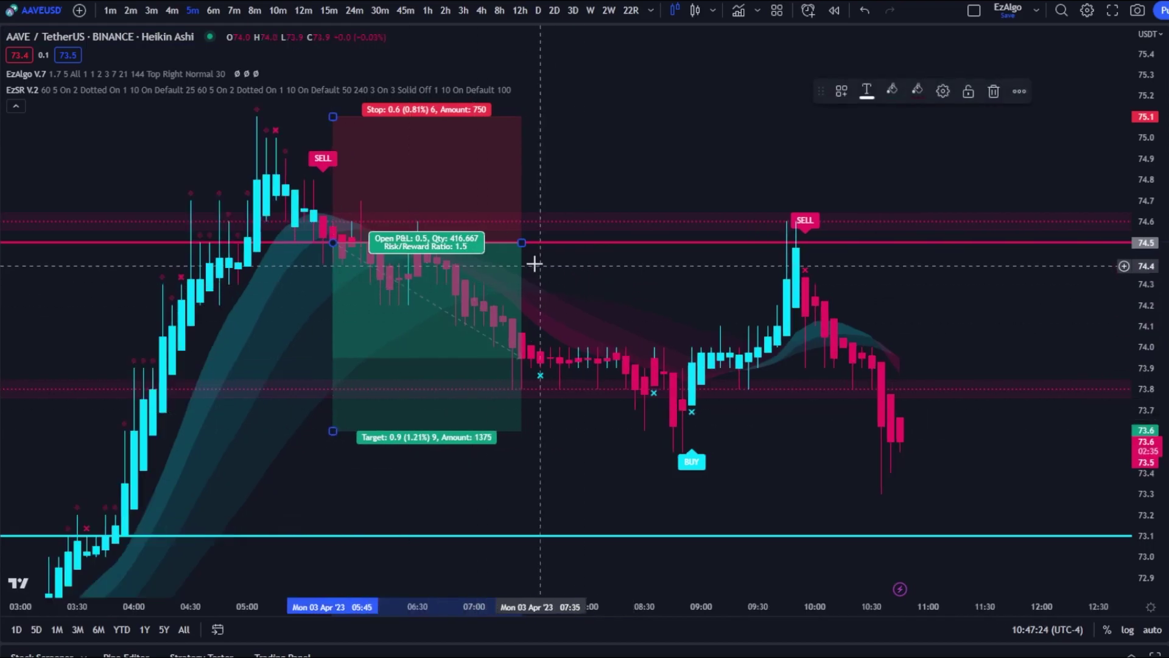
Place a second short position after the SELL signal near April 3 10:00, with entry at 74.1, stop at 74.7 and target at 72.9
drag(589, 274, 422, 251)
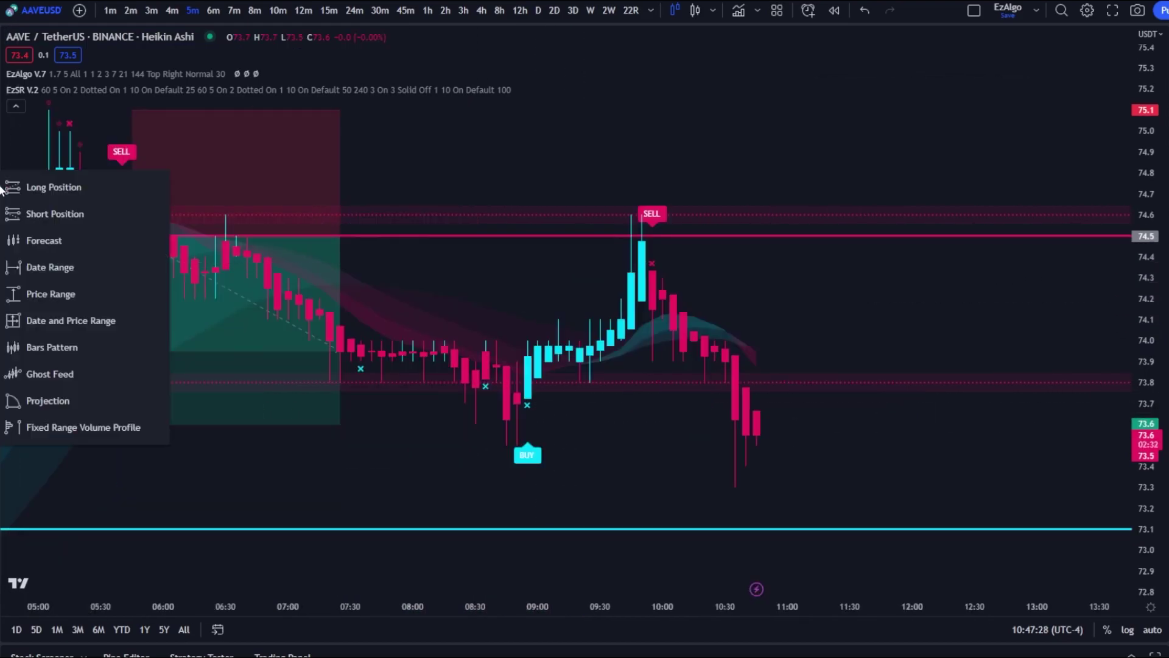
click(662, 320)
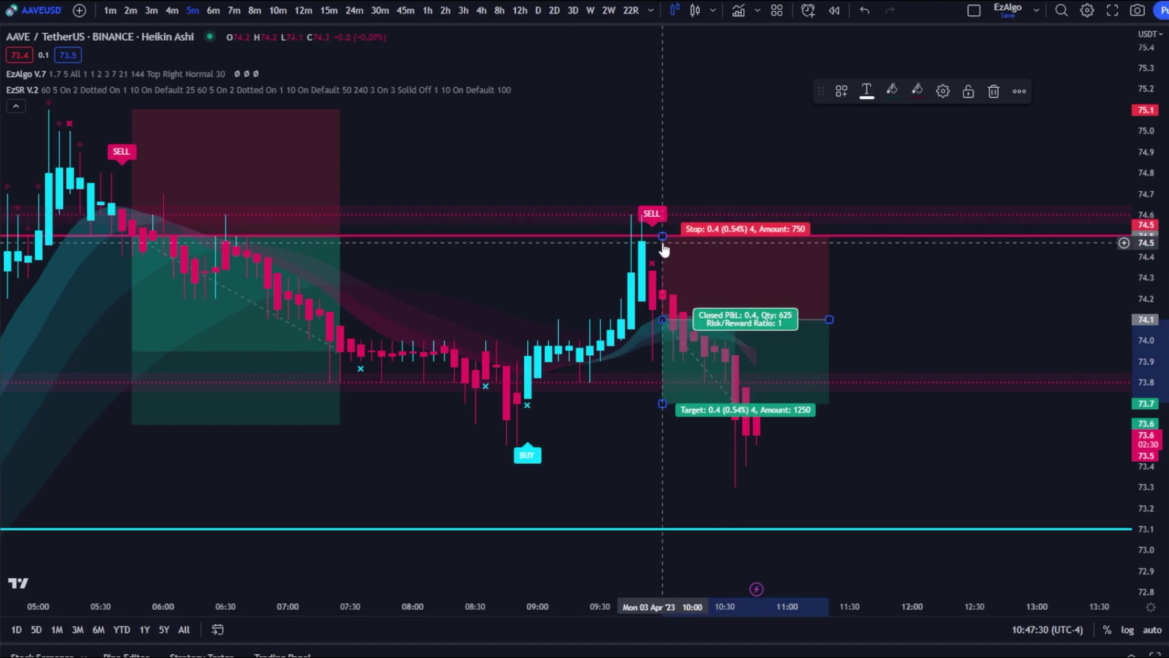
drag(662, 237, 662, 193)
mouse_move(669, 407)
mouse_down()
mouse_move(559, 366)
mouse_move(559, 495)
mouse_move(559, 423)
mouse_up()
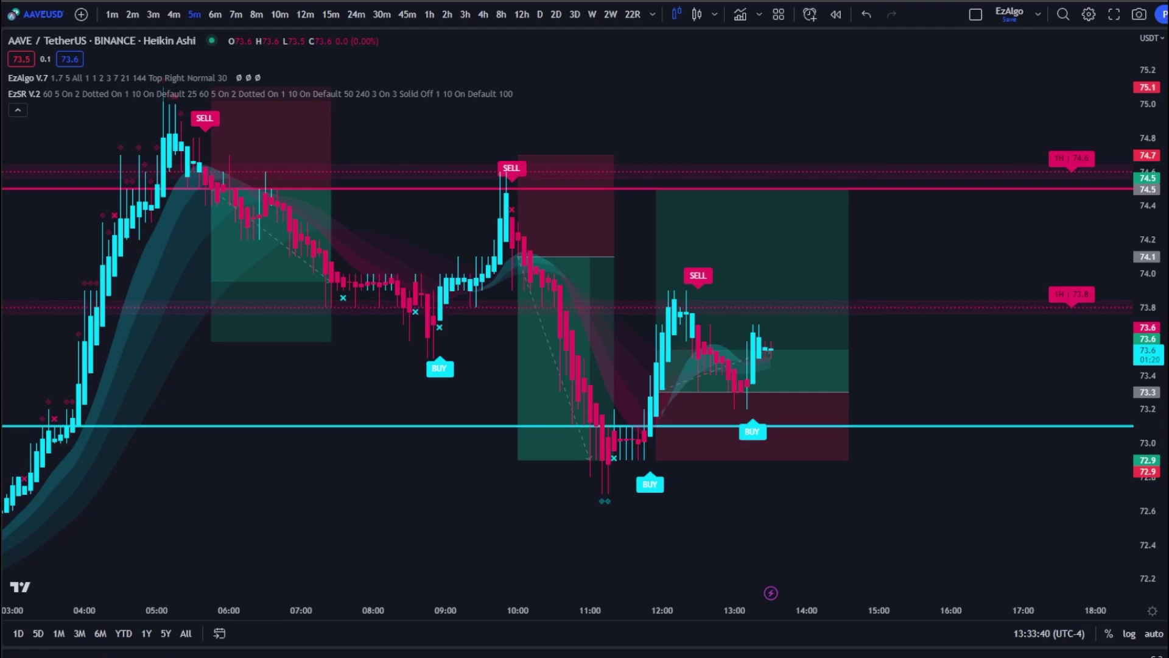
scroll(530, 502, down, 5)
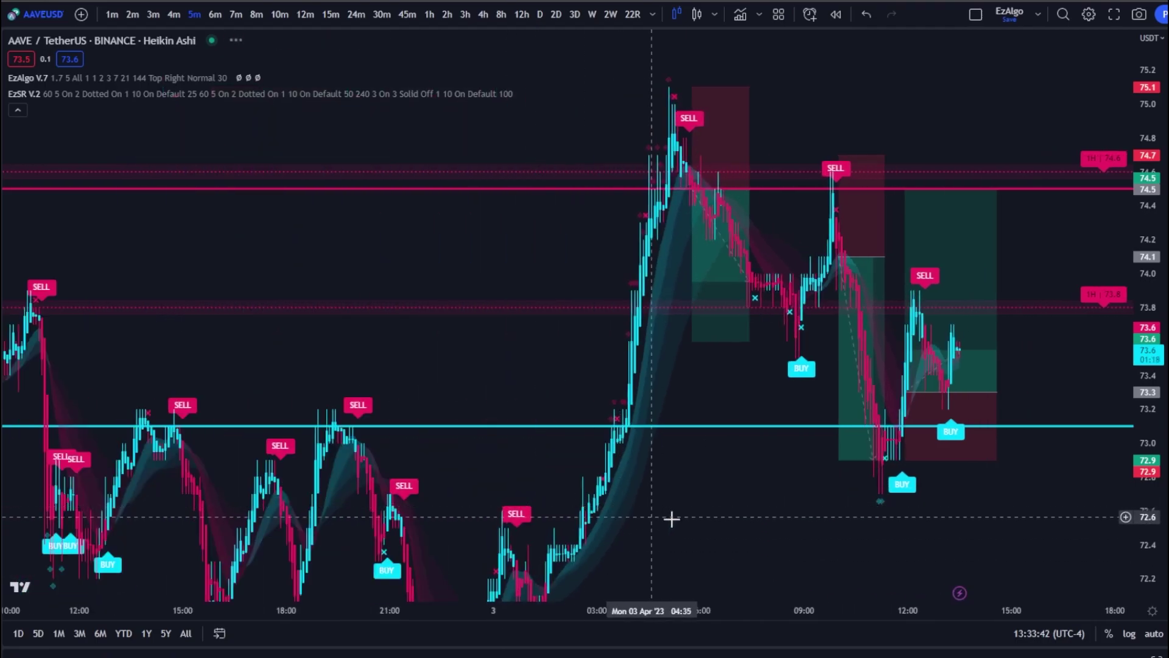
Examine the SELL and BUY signals and the placed positions against the 1H and 4H support and resistance levels on the AAVE chart
drag(672, 519, 419, 471)
drag(752, 456, 637, 464)
drag(535, 457, 519, 475)
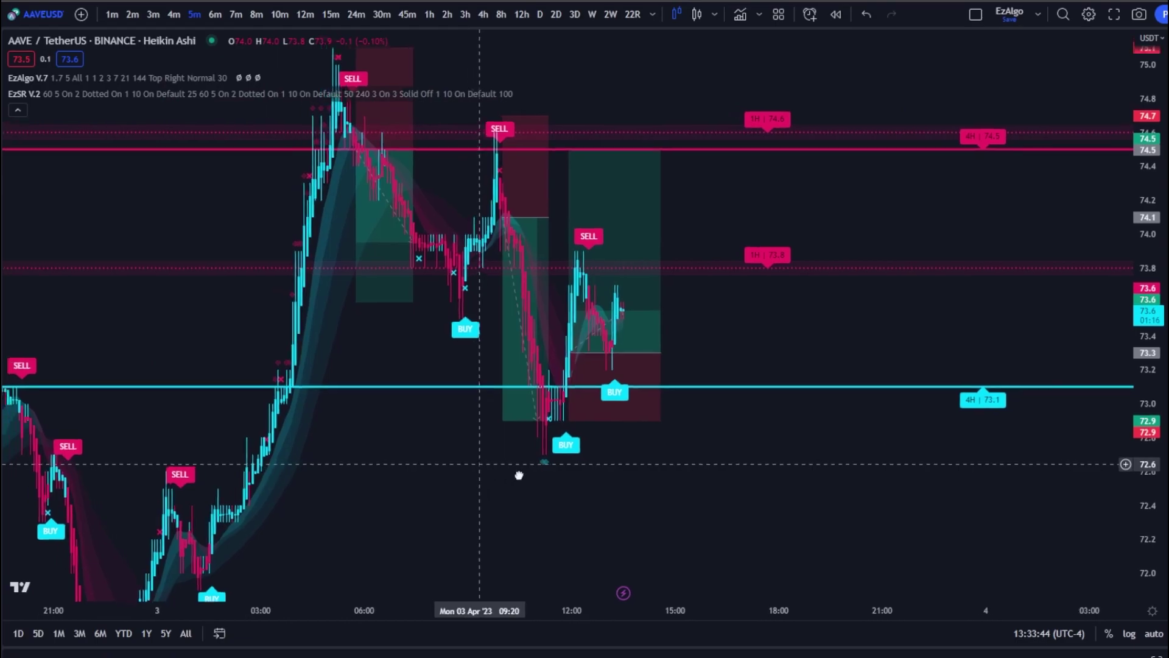
scroll(637, 496, up, 5)
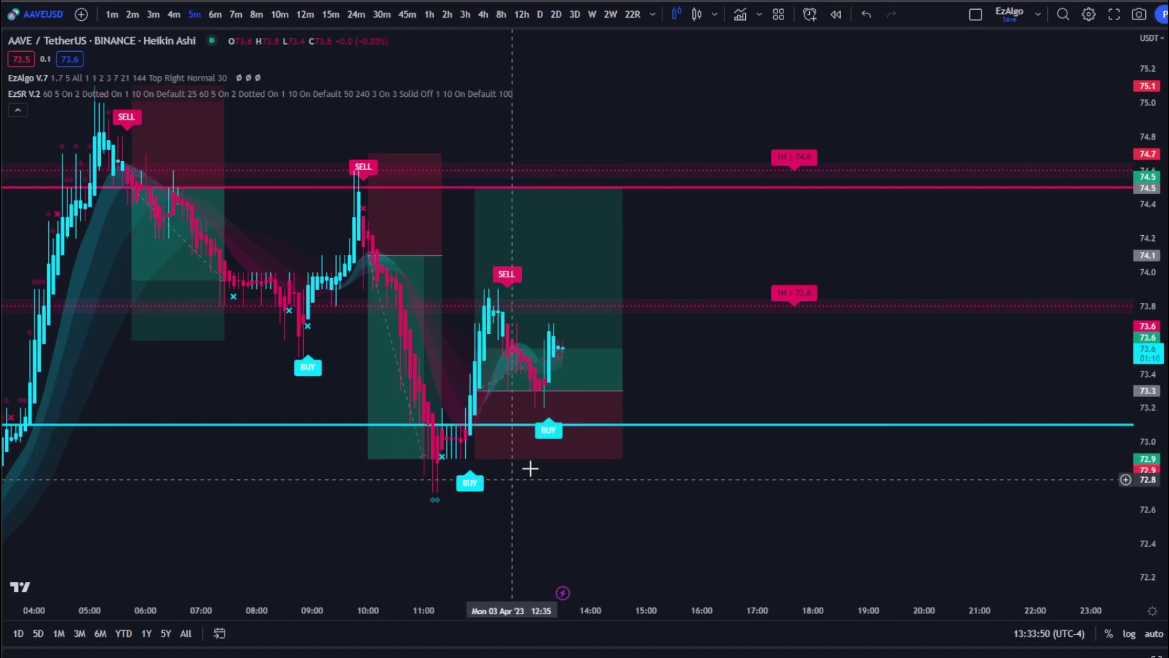
scroll(692, 243, right, 2)
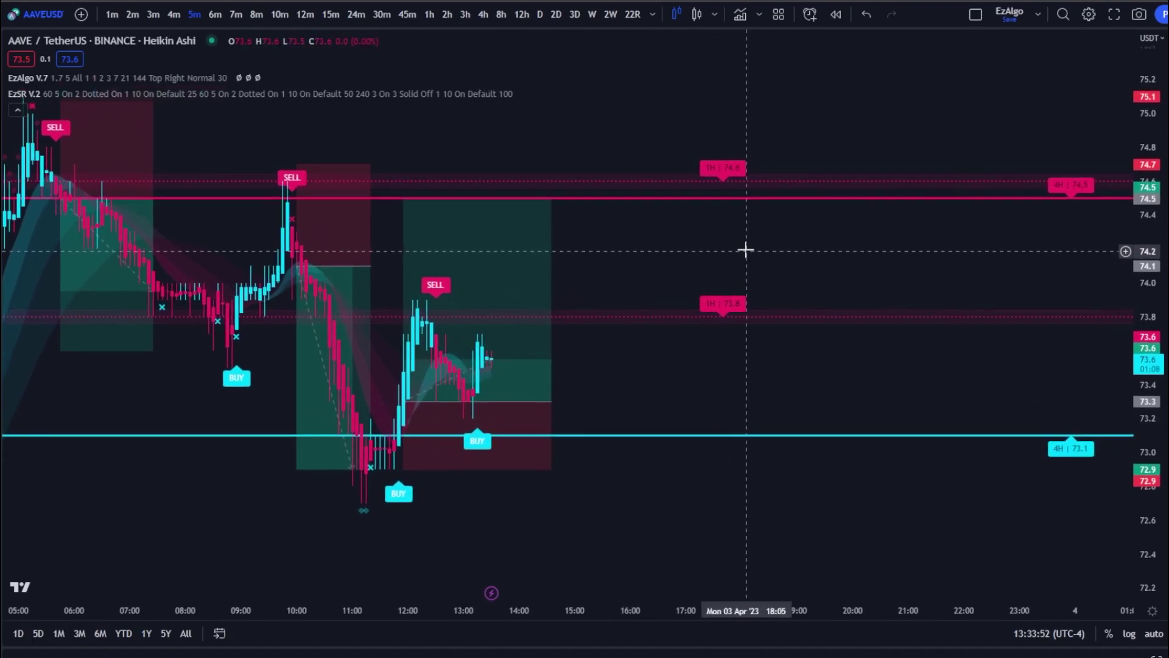
scroll(786, 308, right, 2)
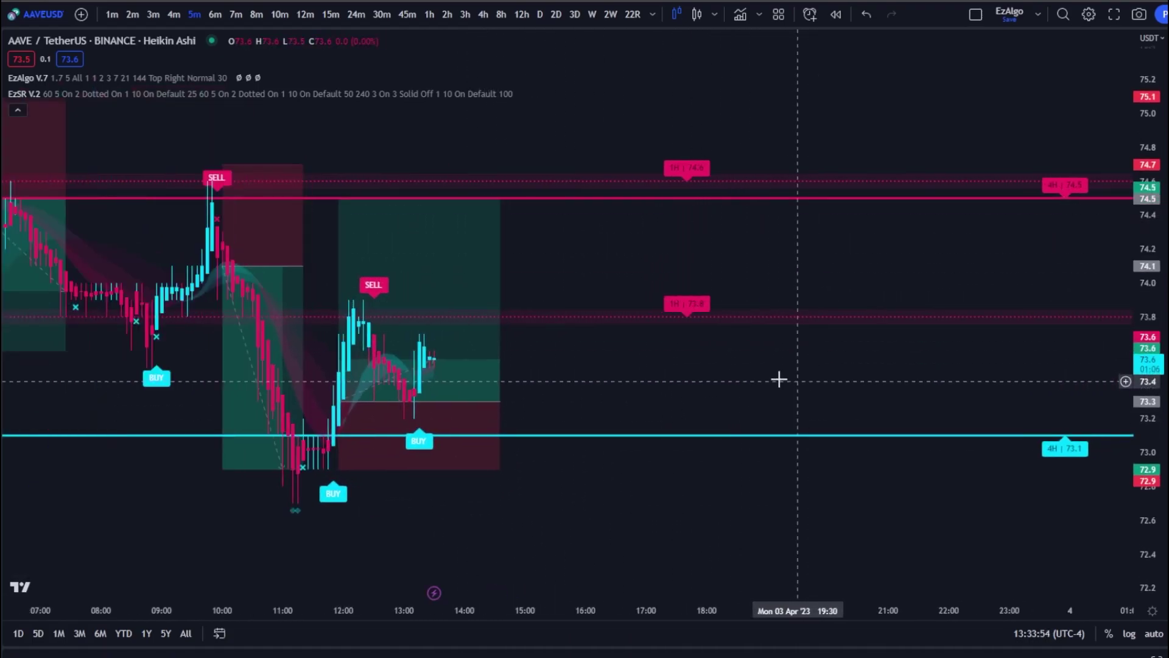
scroll(779, 379, left, 3)
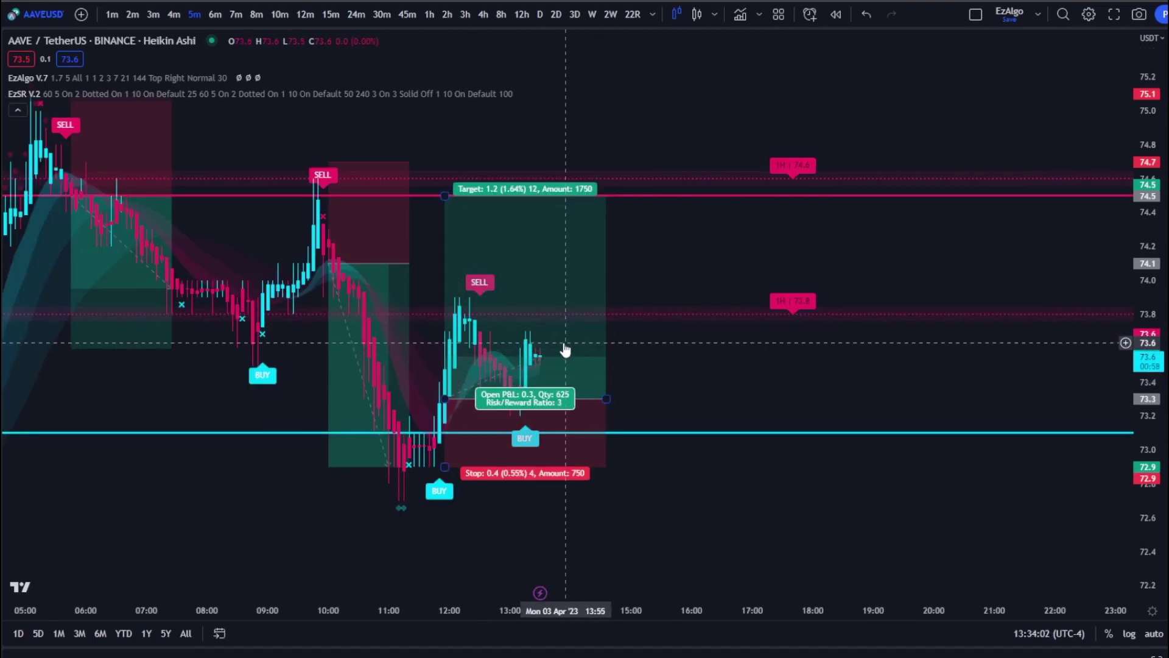
scroll(670, 360, down, 1)
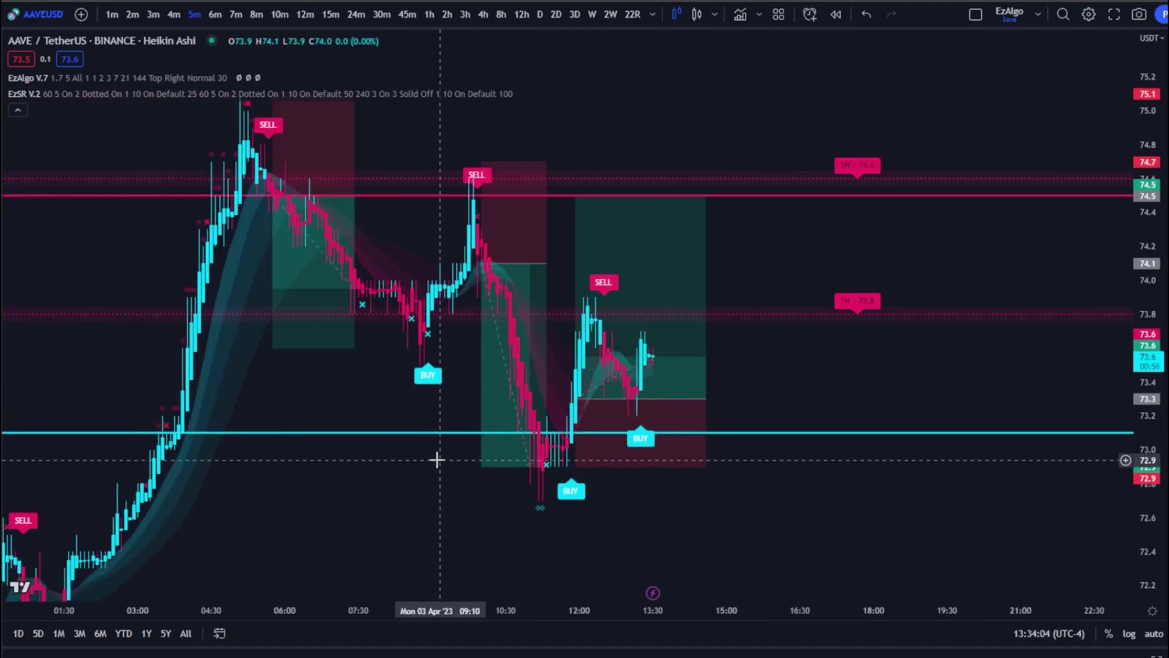
scroll(466, 456, left, 2)
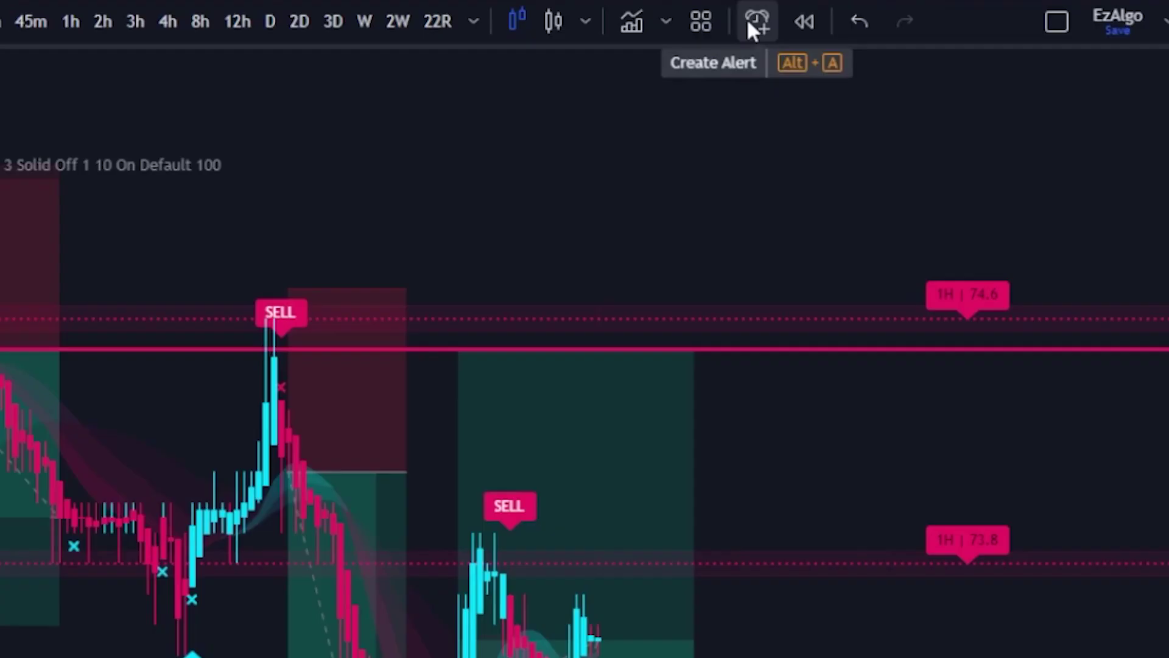
Set up an AAVEUSDT 5-minute alert on the EzAlgo V.7 Buy Signal, triggered once per bar close and named AAVE BUY
click(803, 13)
click(668, 174)
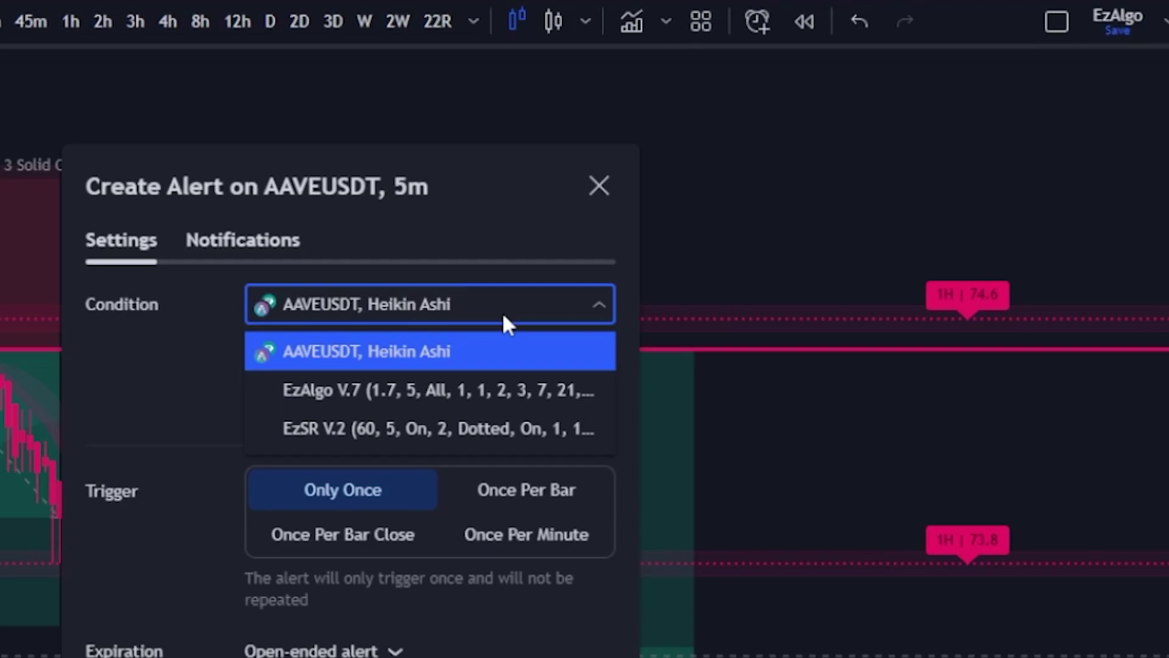
click(469, 381)
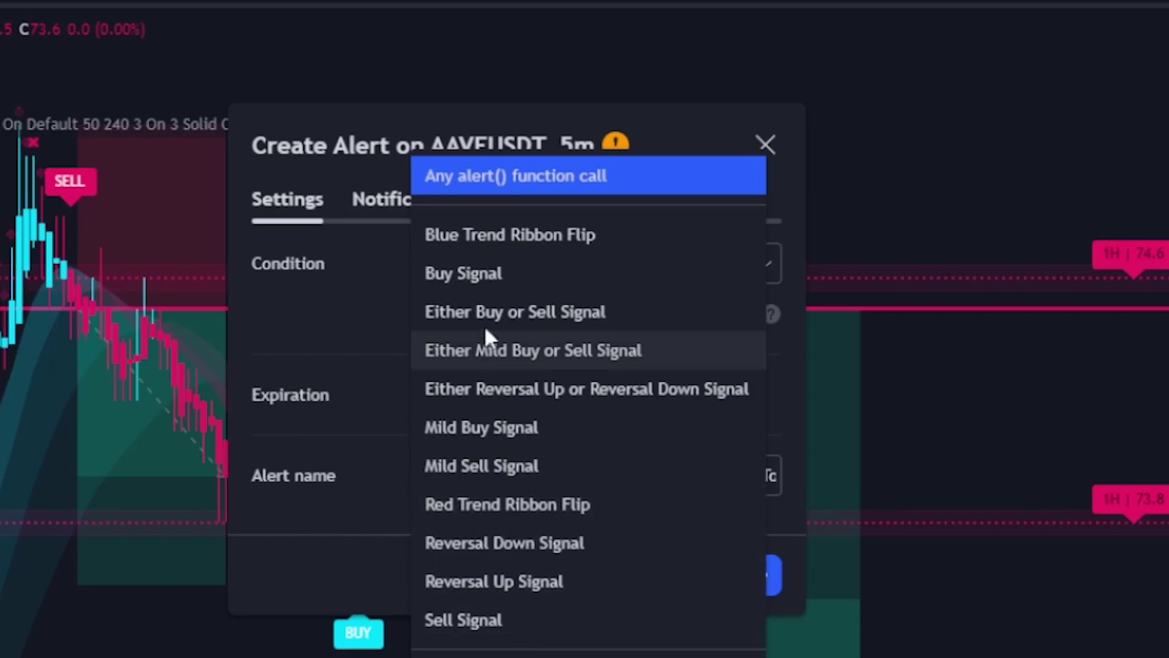
click(545, 275)
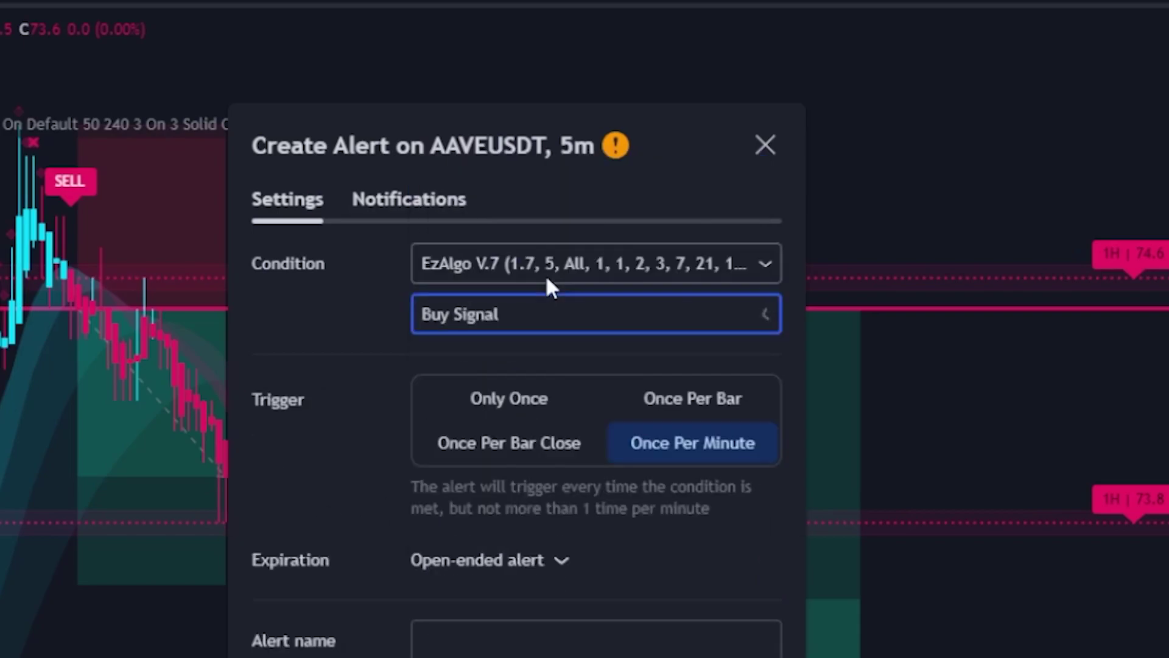
click(538, 445)
click(584, 633)
text(AAVE BU)
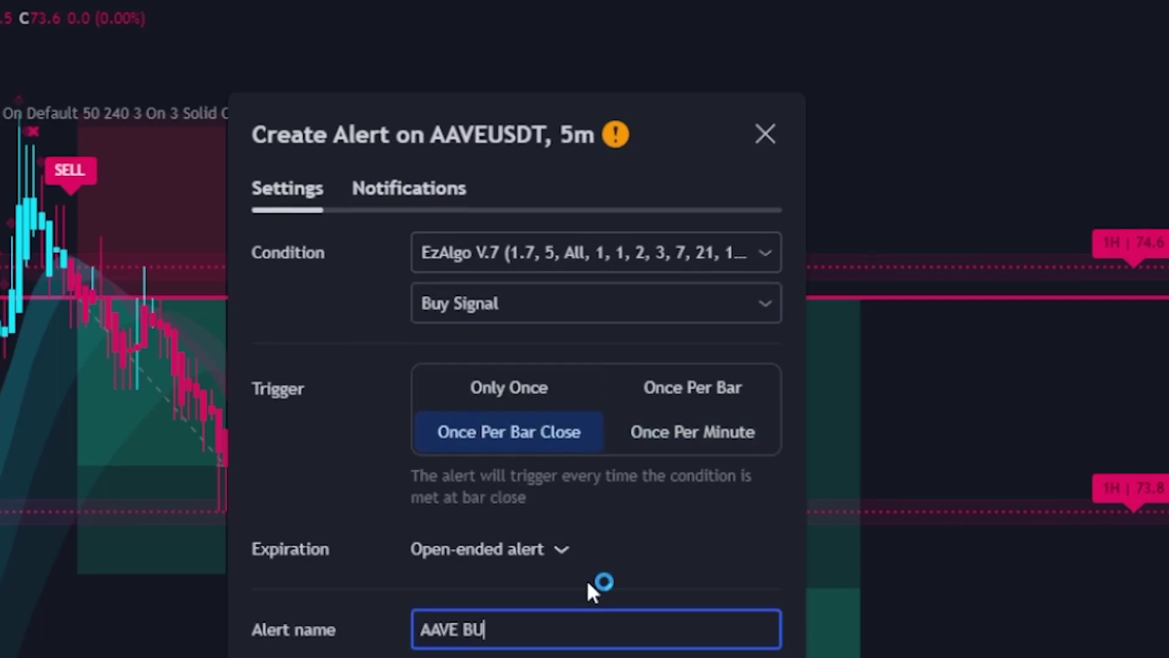
text(Y)
Configure an alert for Price at Either Support or Resistance and open the choice of support and resistance conditions
click(628, 299)
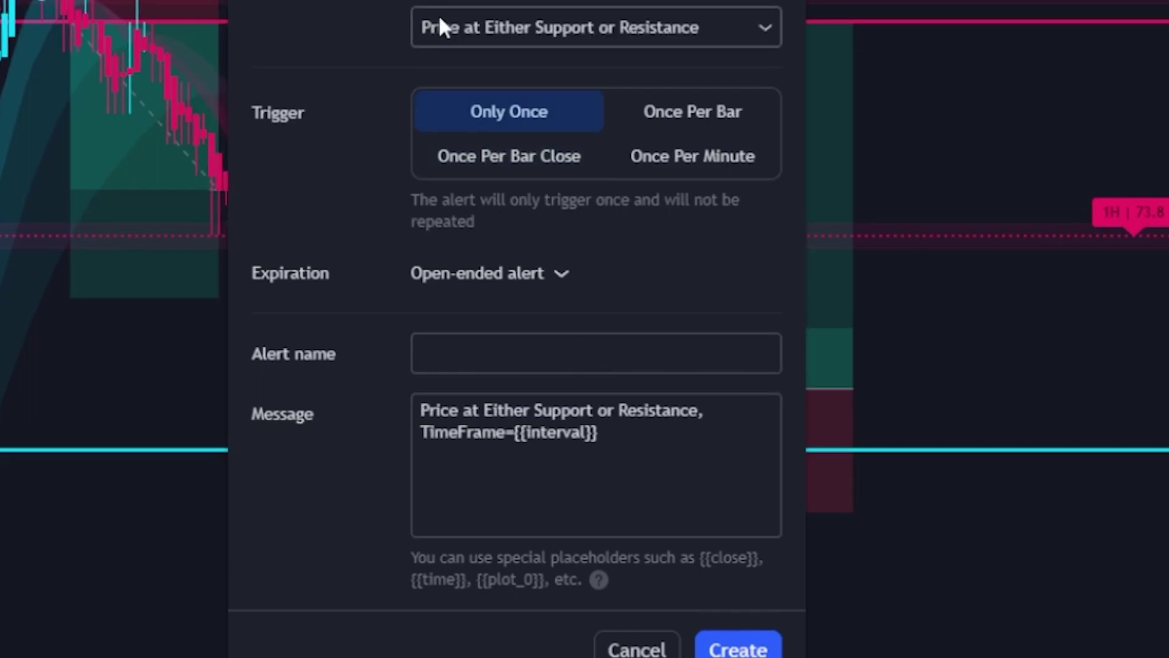
click(490, 29)
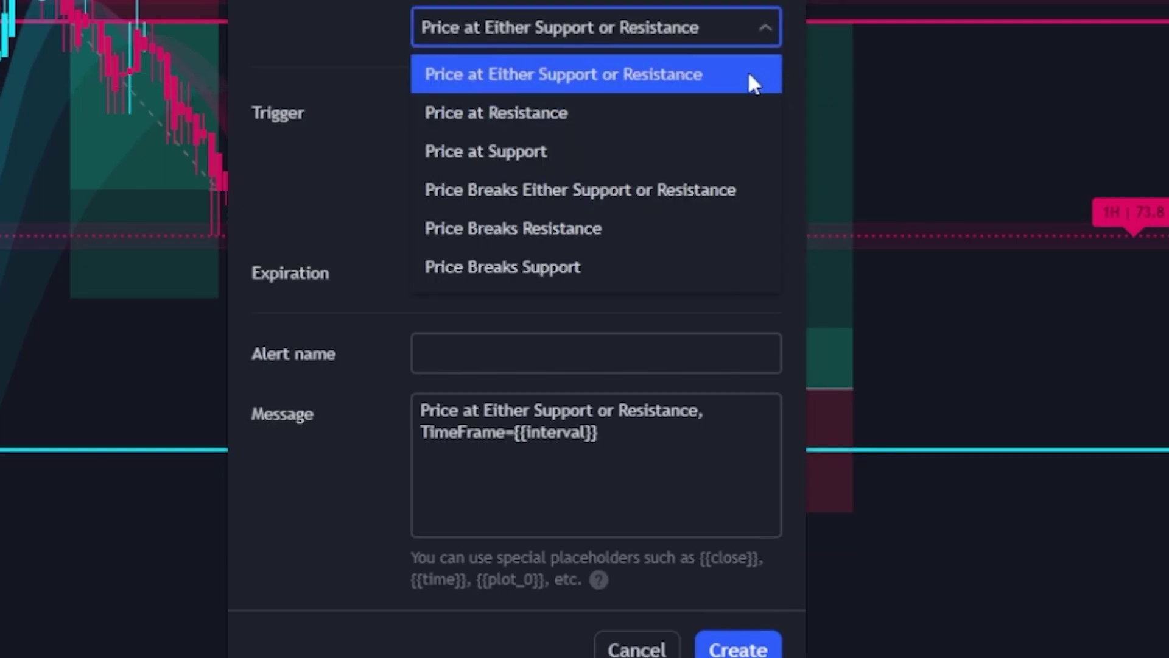